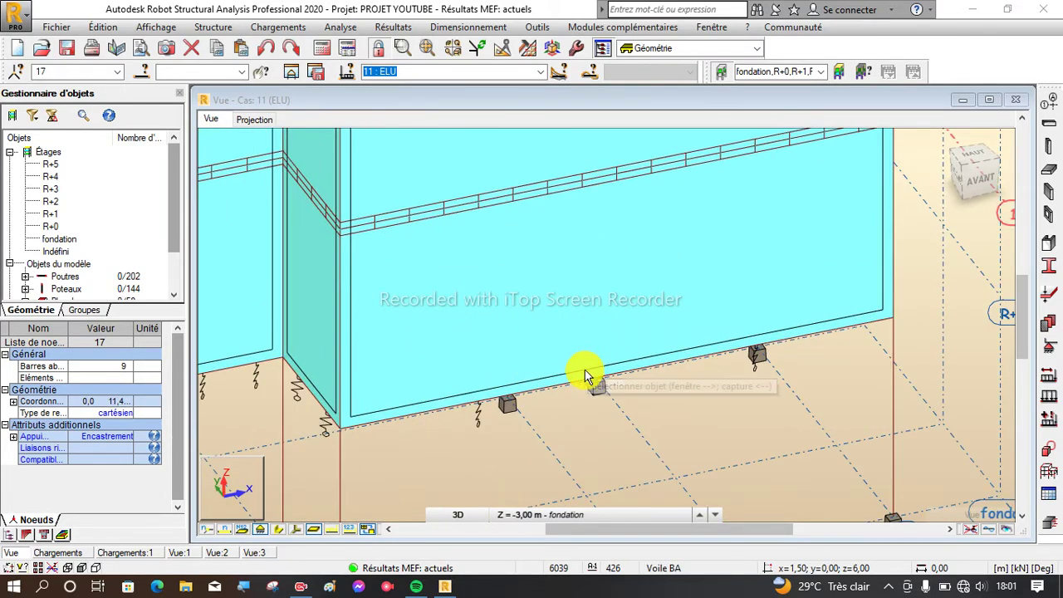
# Step: Select the R+0 beam along the front facade between axes 2 and 5 and display the members' section shapes
pyautogui.scroll(-5, 547, 322)
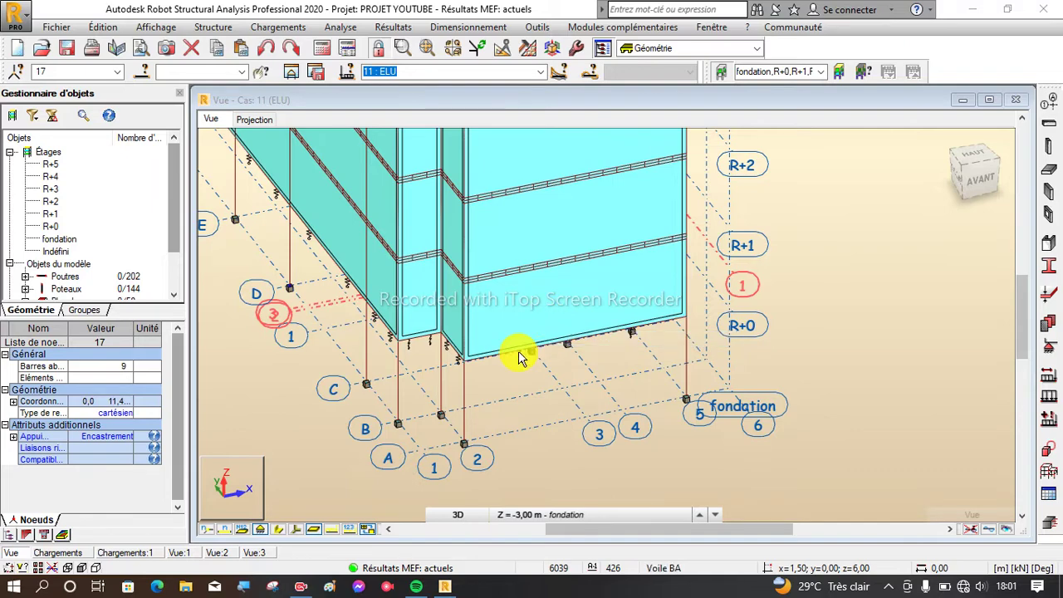
pyautogui.scroll(-2, 570, 347)
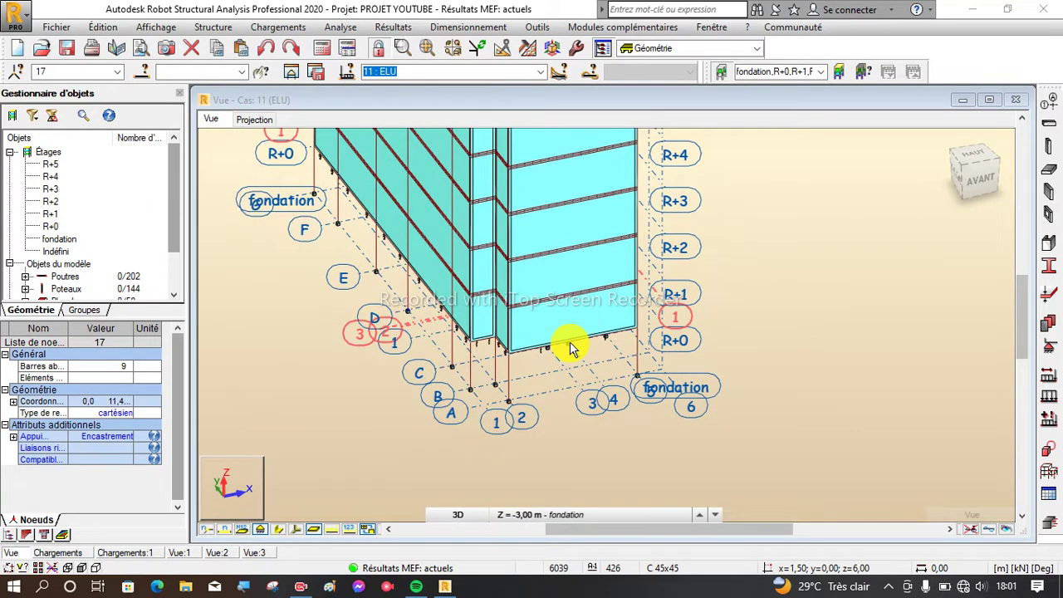
pyautogui.scroll(3, 570, 344)
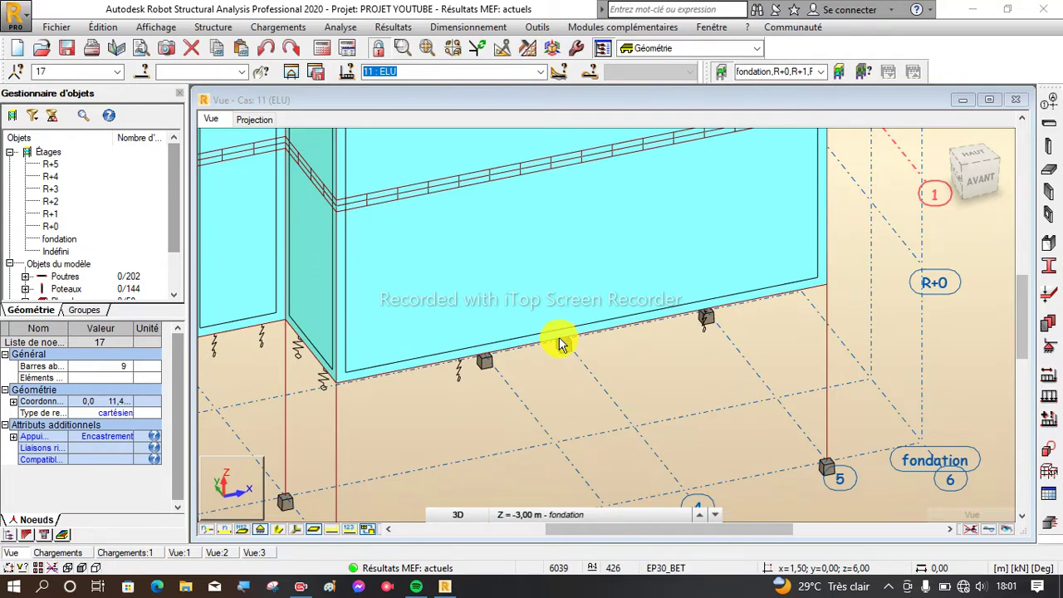
pyautogui.scroll(-3, 531, 365)
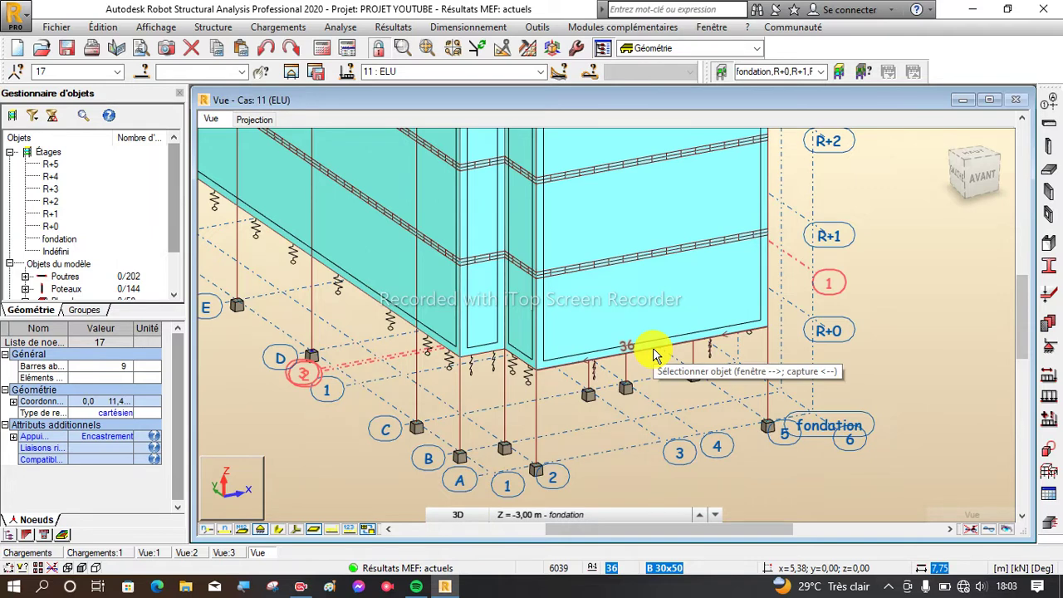
pyautogui.click(653, 355)
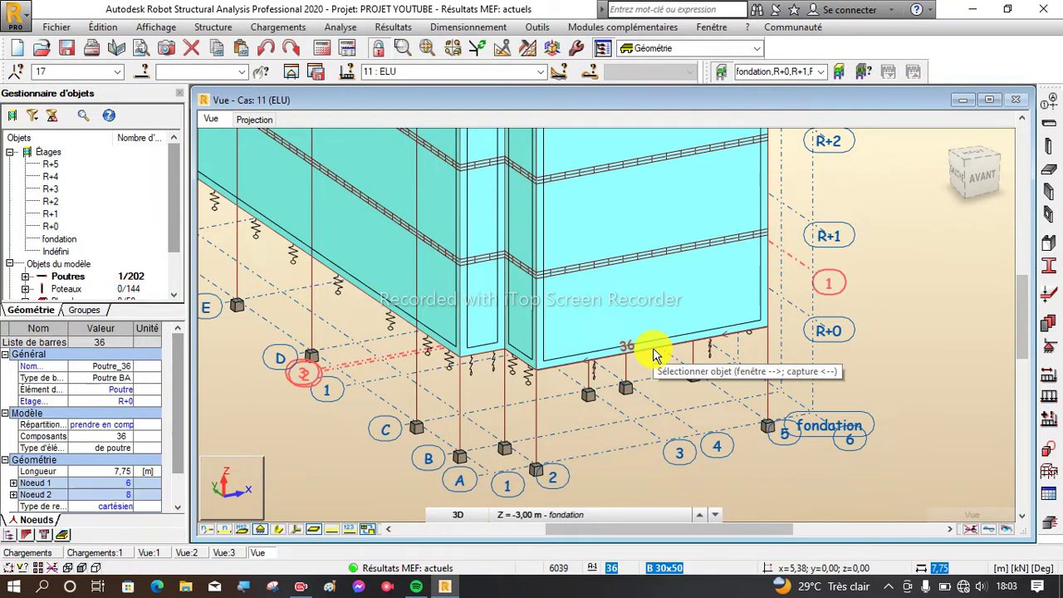
pyautogui.click(275, 530)
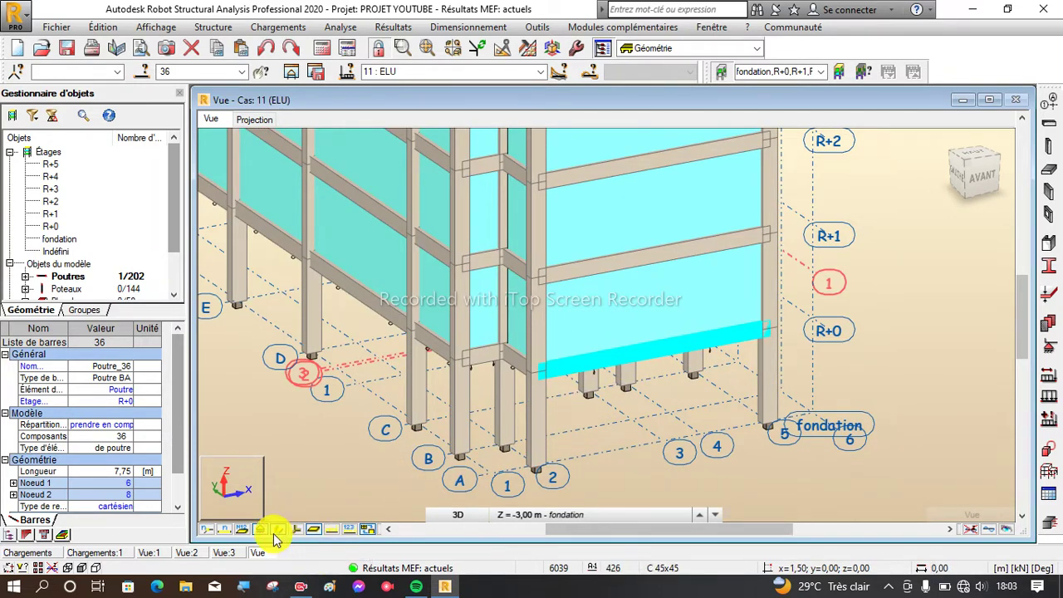
# Step: Send the selected beam to real RC reinforcement as a beam on elastic soil, using manual combinations ELU and ELS and both column supports
pyautogui.click(441, 30)
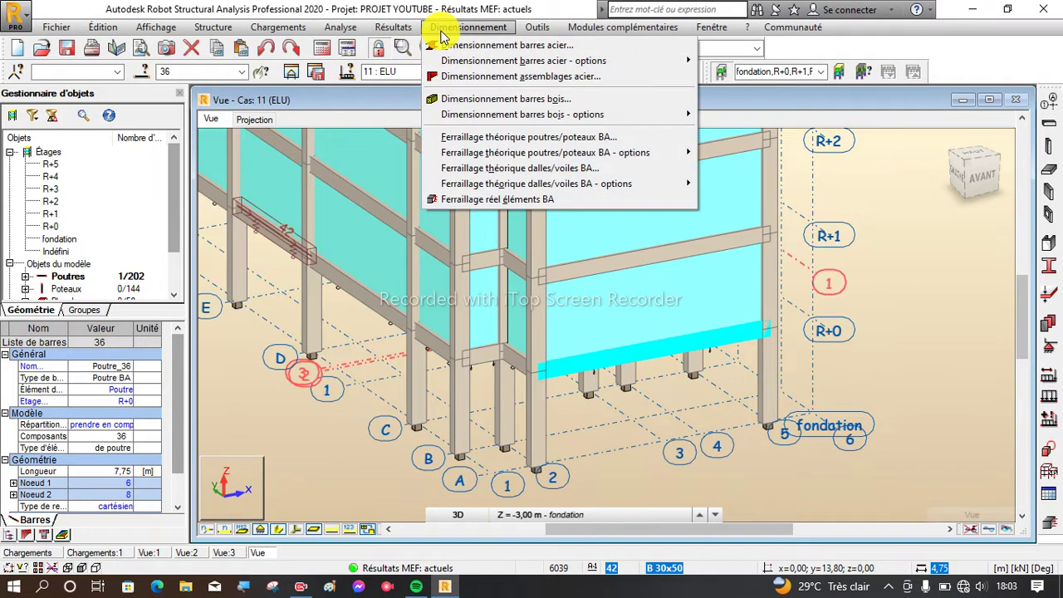
pyautogui.click(490, 199)
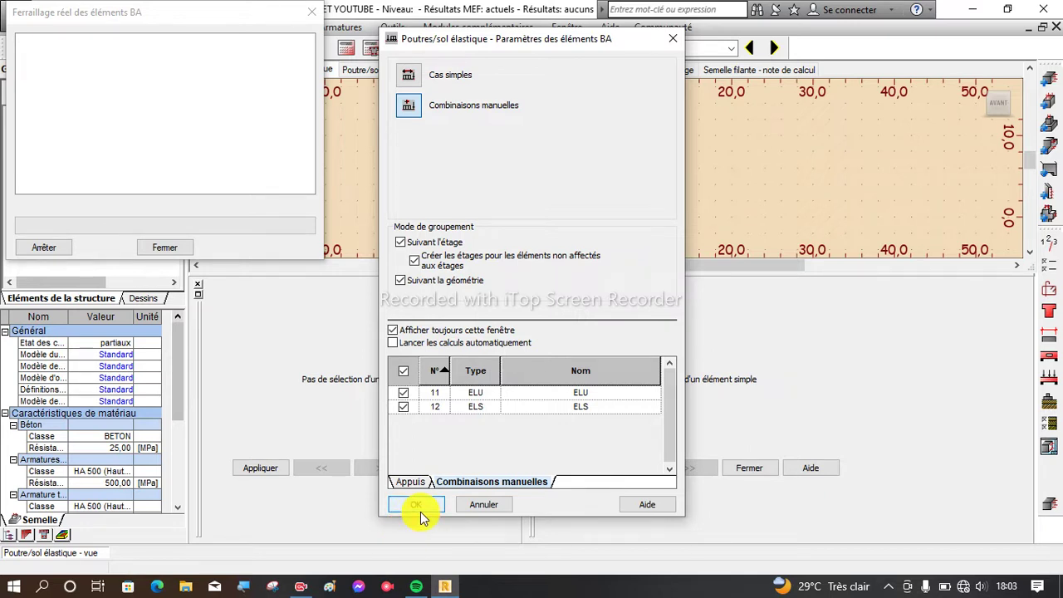
pyautogui.click(407, 483)
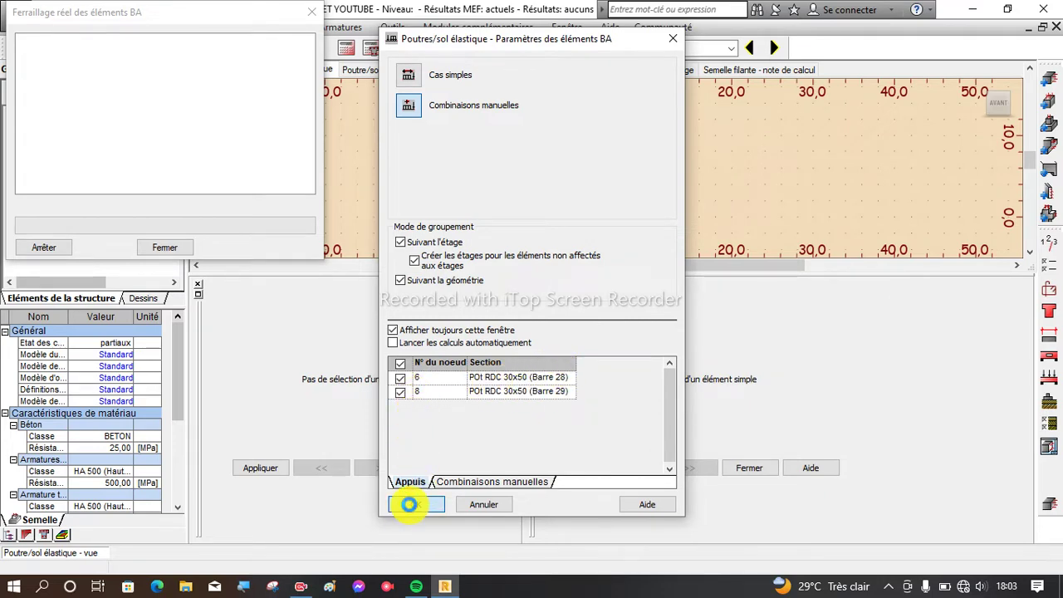
pyautogui.click(409, 503)
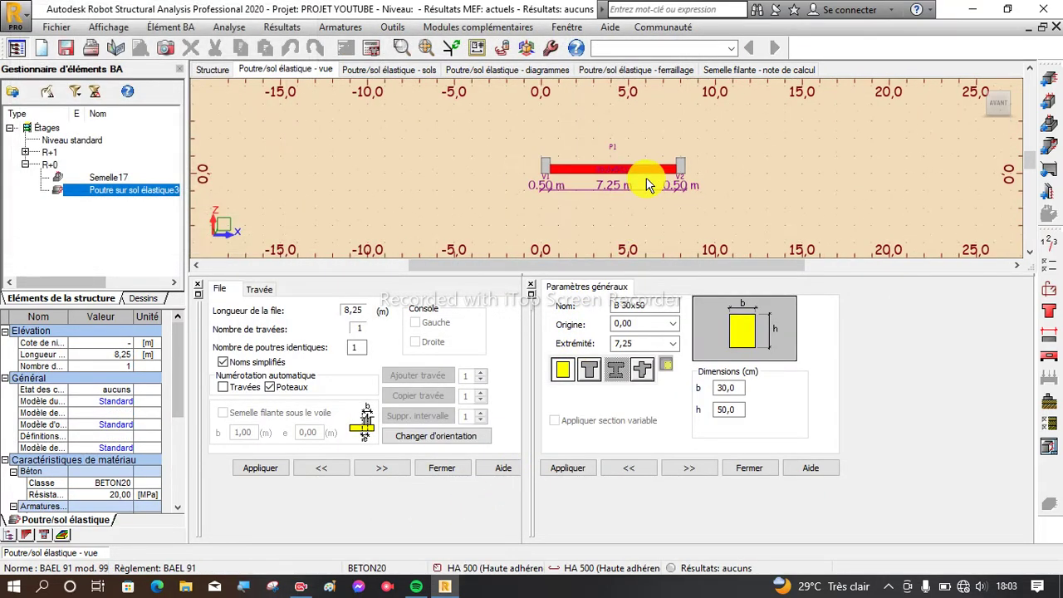
# Step: Examine the elastic-soil beam's elevation together with its file and span geometry settings
pyautogui.scroll(-3, 648, 185)
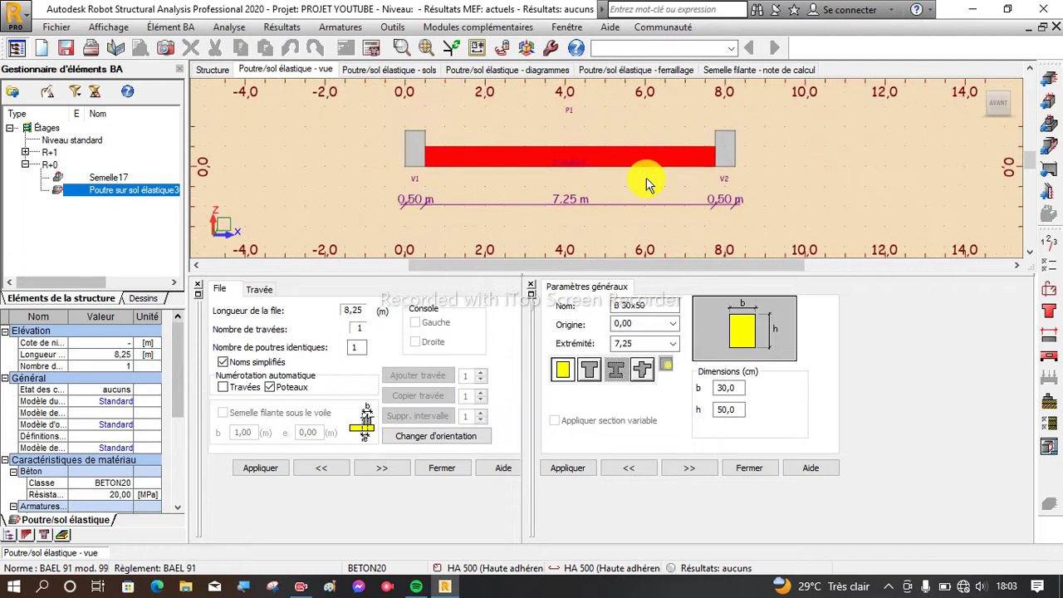
pyautogui.click(573, 136)
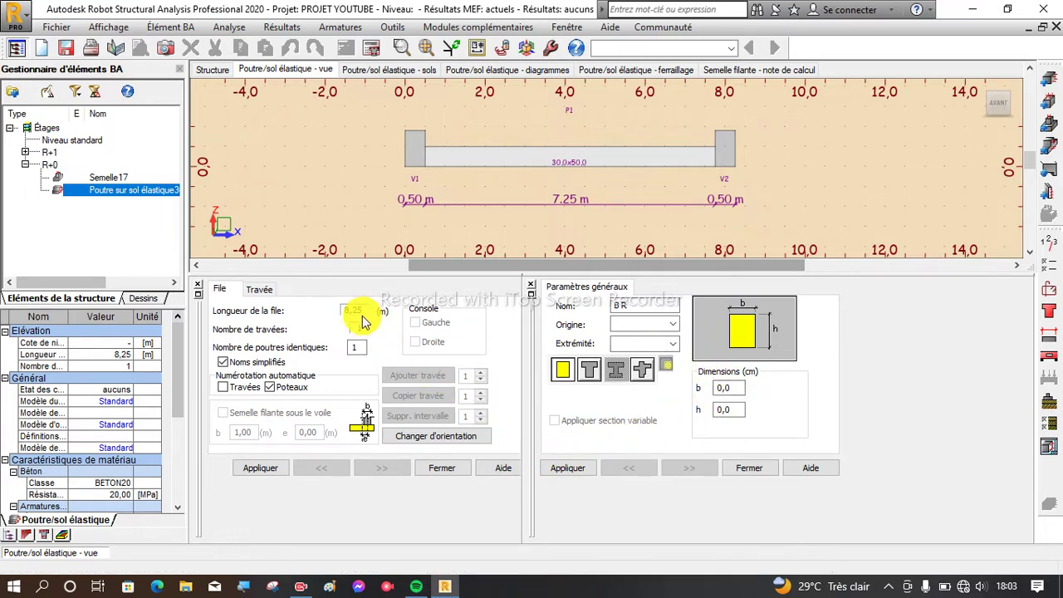
pyautogui.click(258, 291)
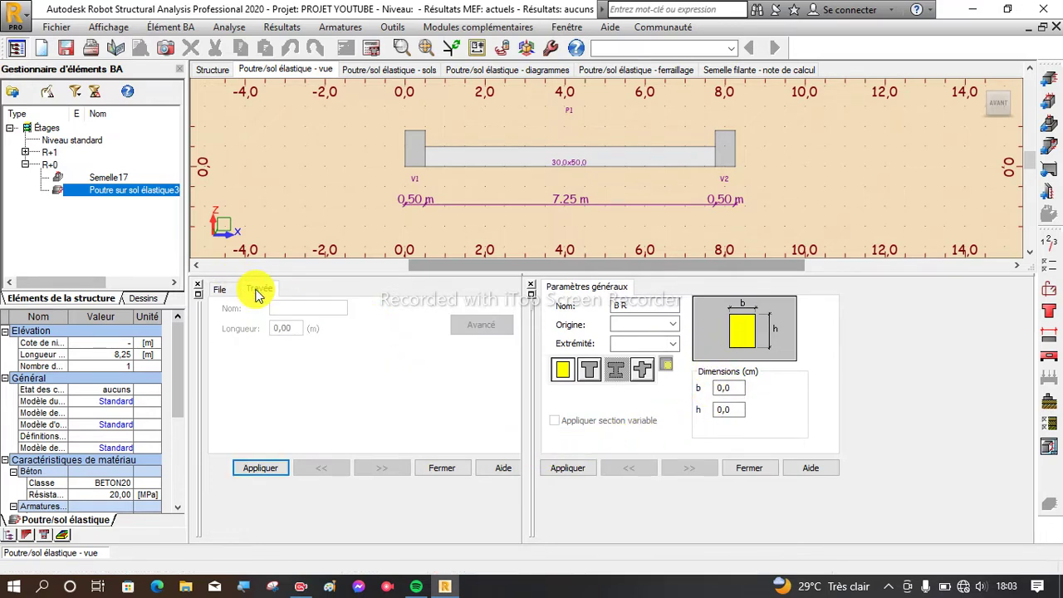
pyautogui.click(219, 290)
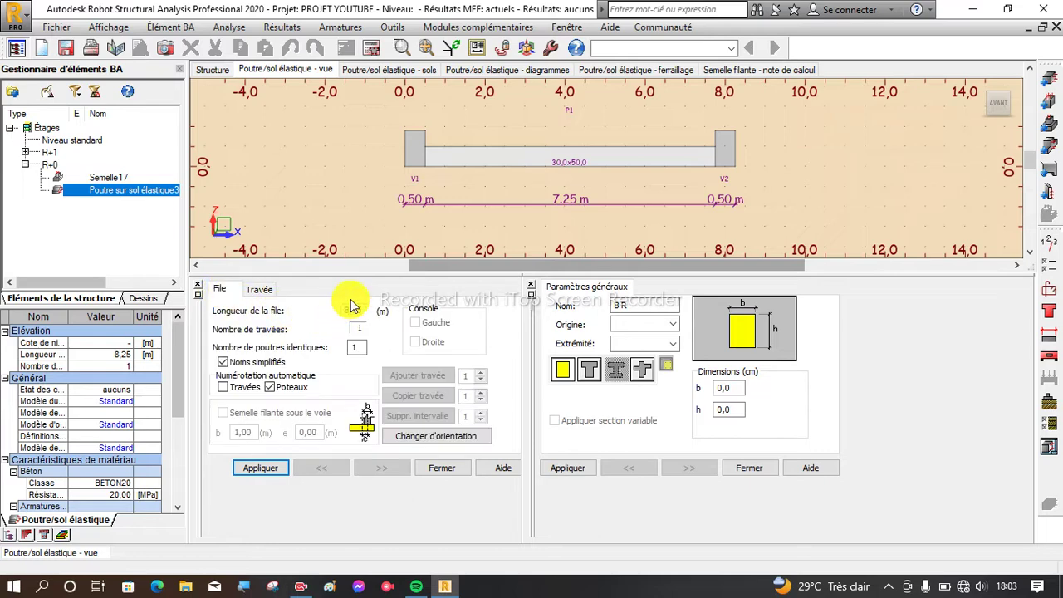
pyautogui.scroll(3, 445, 122)
pyautogui.scroll(-4, 445, 122)
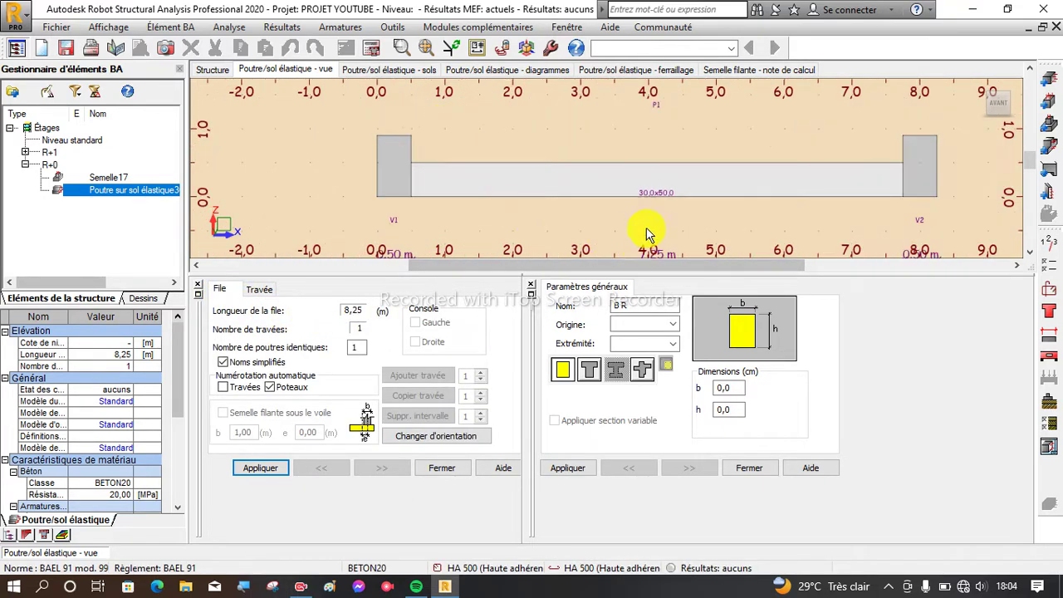
pyautogui.scroll(4, 676, 185)
pyautogui.scroll(-2, 676, 191)
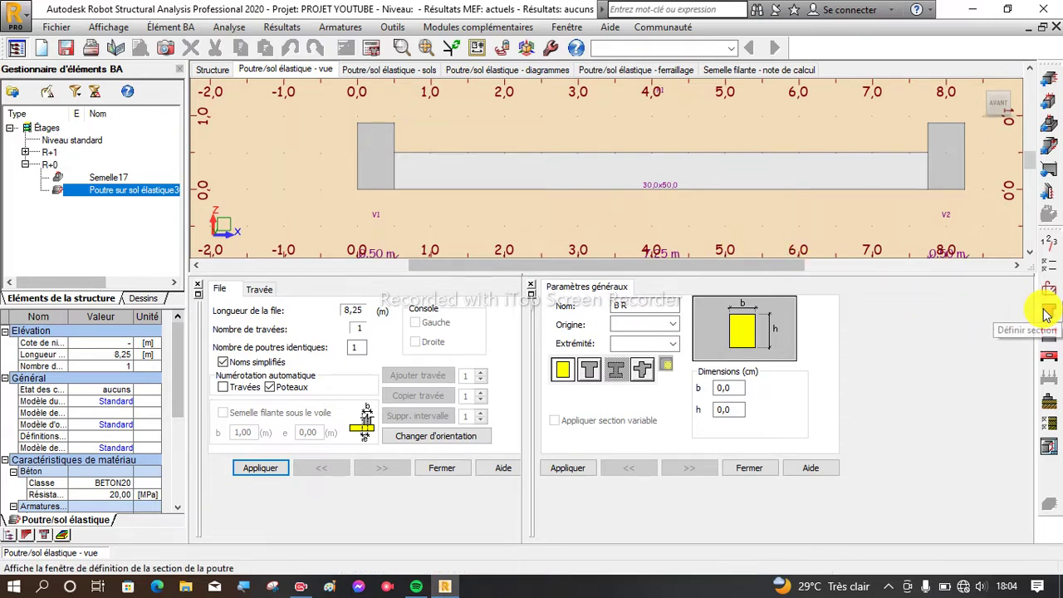
# Step: Accept the storey parameters and set the concrete aggregate diameter to 25 mm in the calculation options
pyautogui.click(1050, 245)
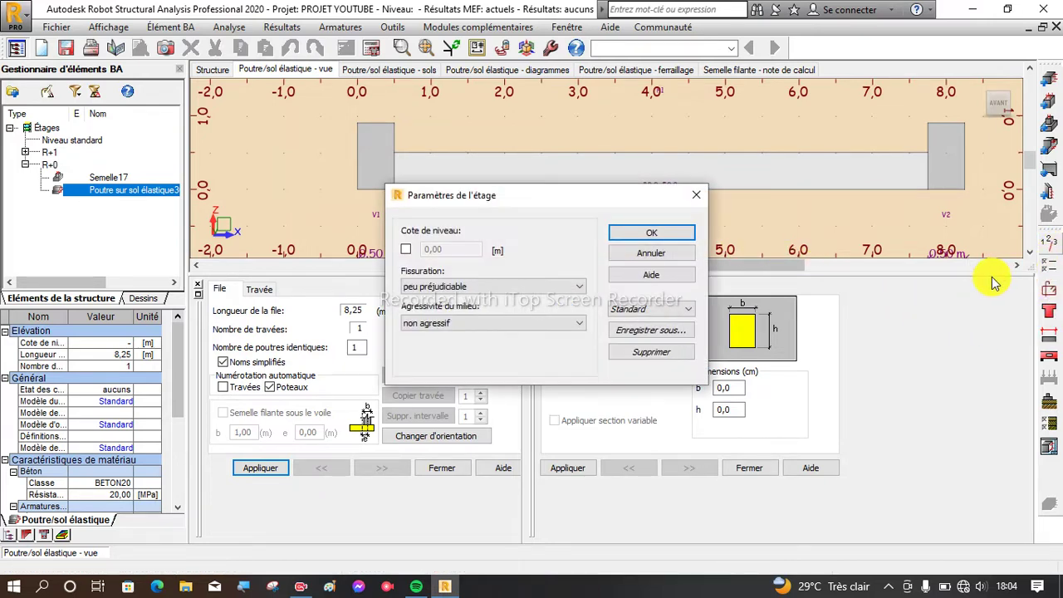
pyautogui.click(664, 236)
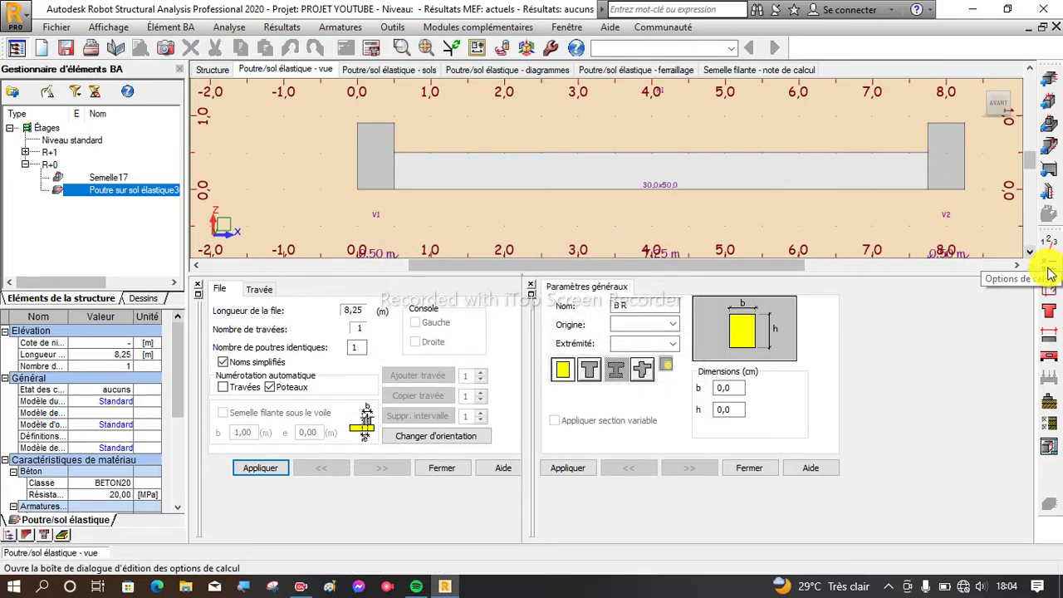
pyautogui.click(1050, 274)
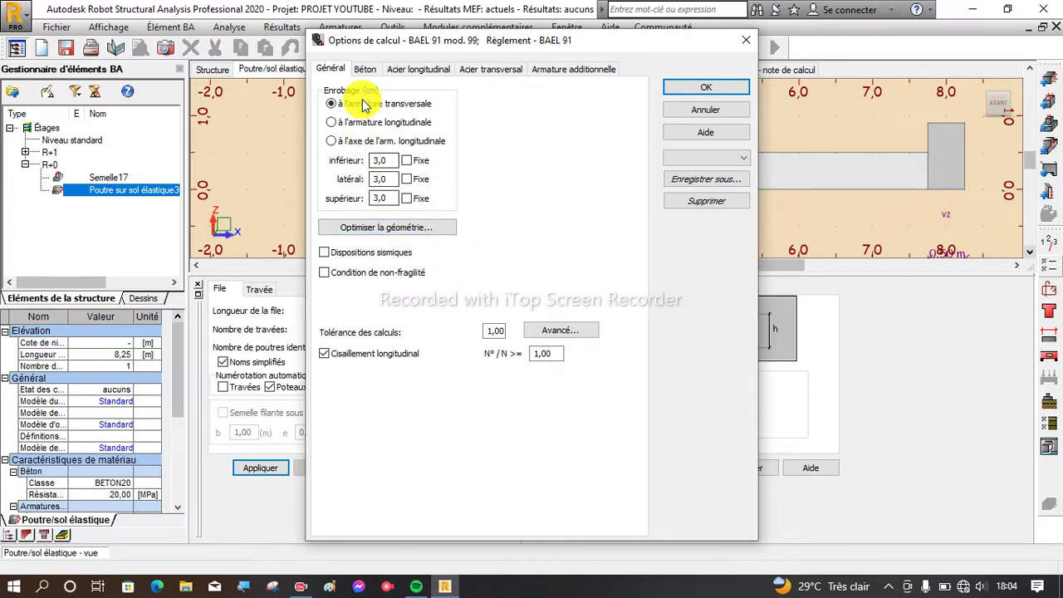
pyautogui.click(369, 70)
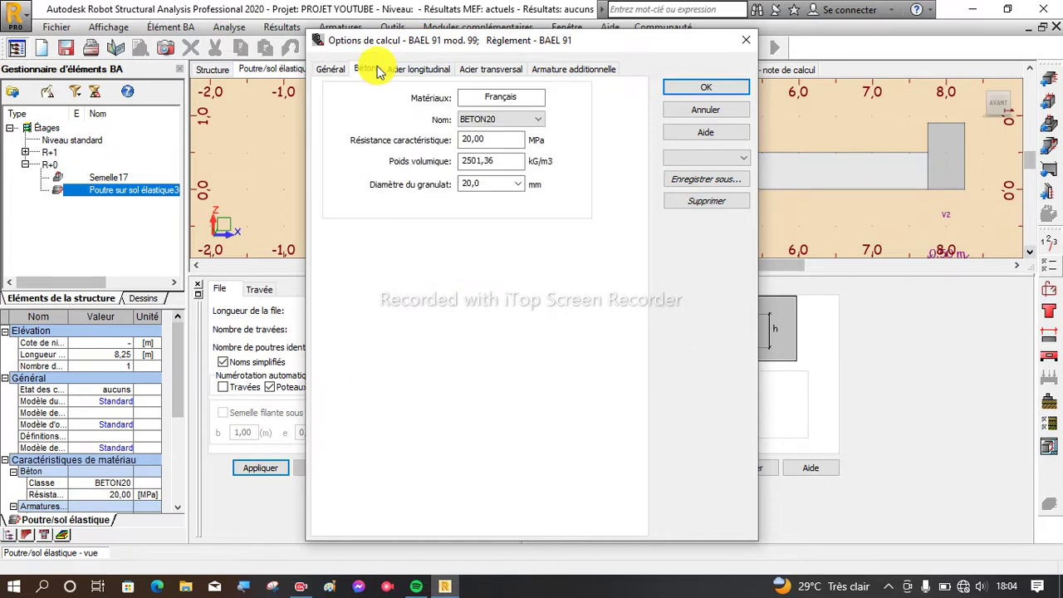
pyautogui.moveTo(488, 186); pyautogui.dragTo(377, 193)
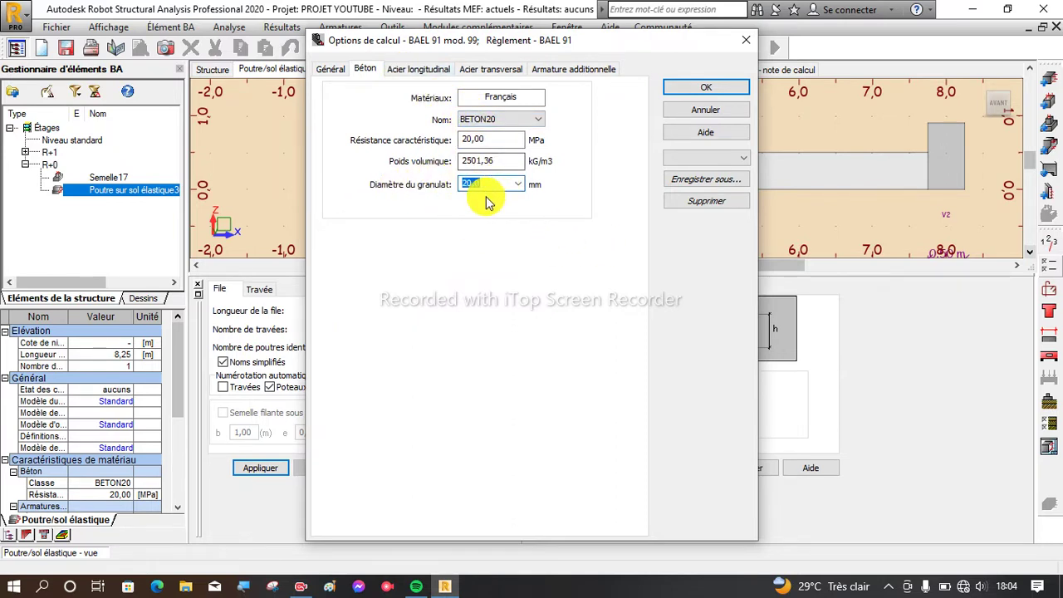
pyautogui.write('25')
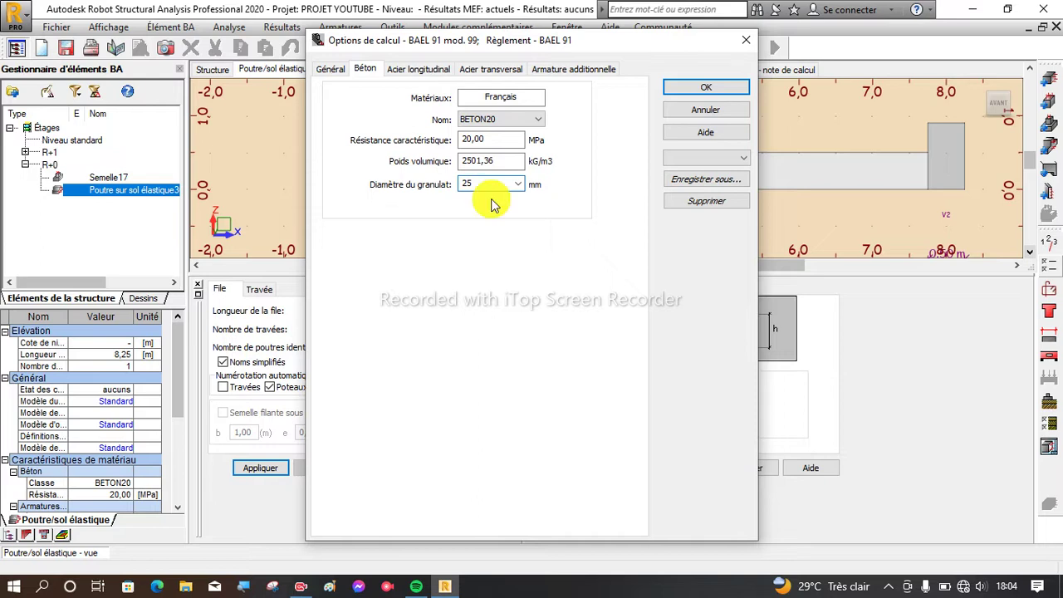
# Step: Set the longitudinal steel class to HA 400 and exclude the 6, 8, 10, 12 and 14 mm bar diameters
pyautogui.click(428, 75)
pyautogui.click(425, 138)
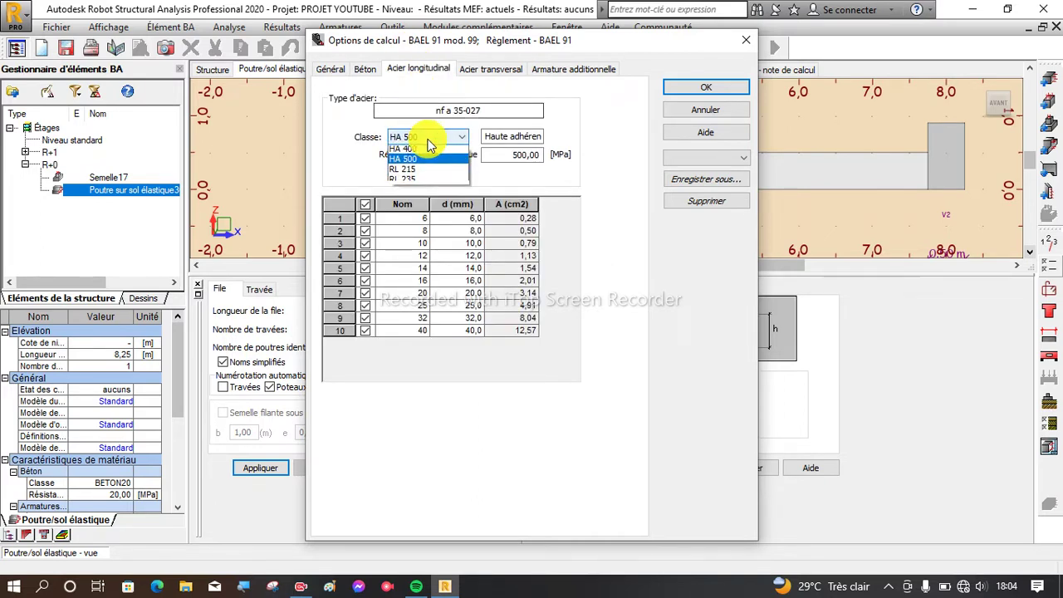
pyautogui.click(420, 151)
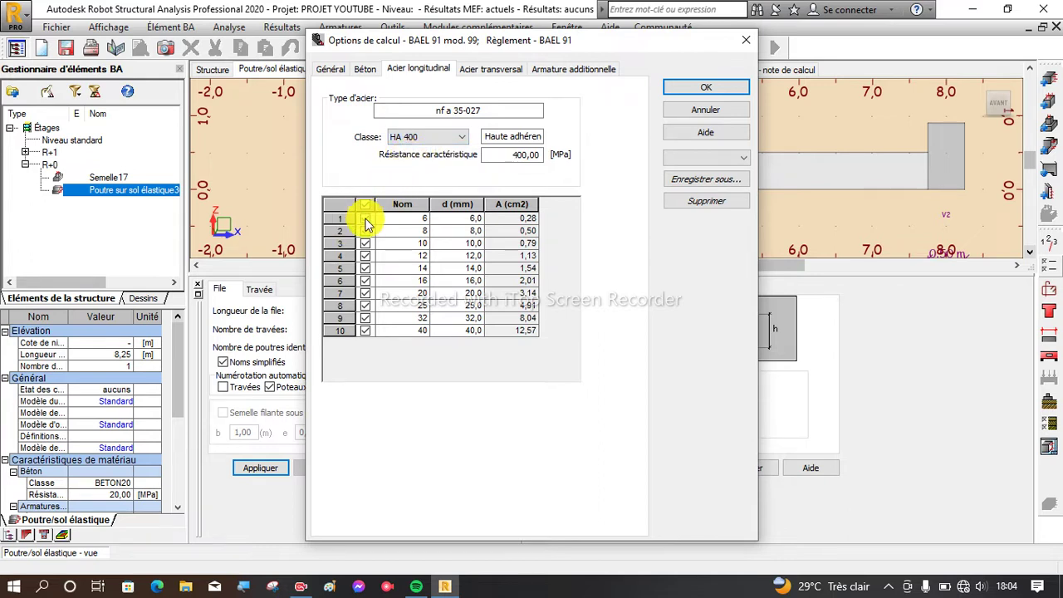
pyautogui.click(365, 230)
pyautogui.click(366, 242)
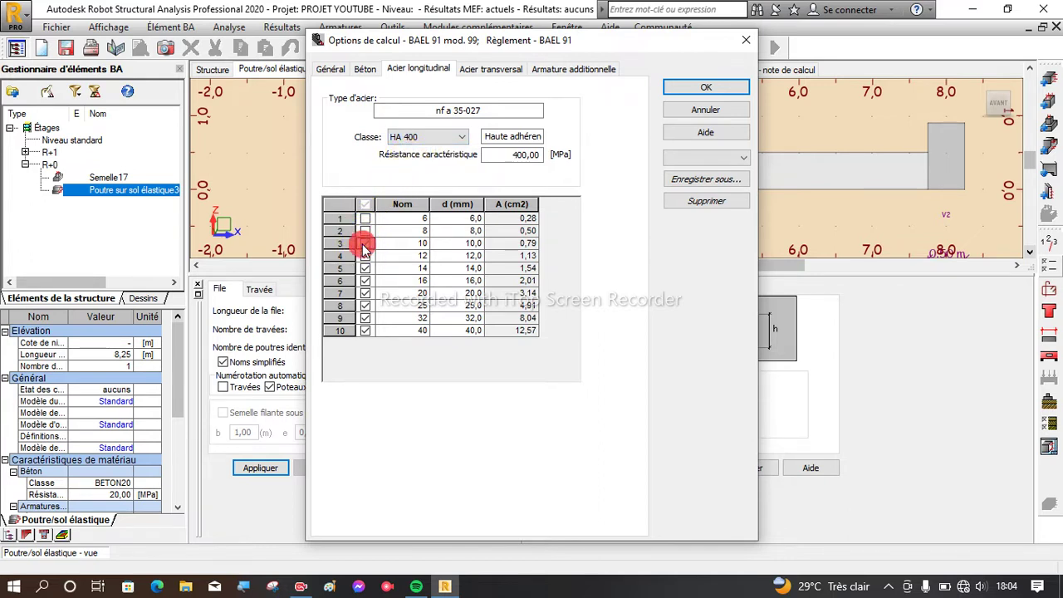
pyautogui.click(366, 267)
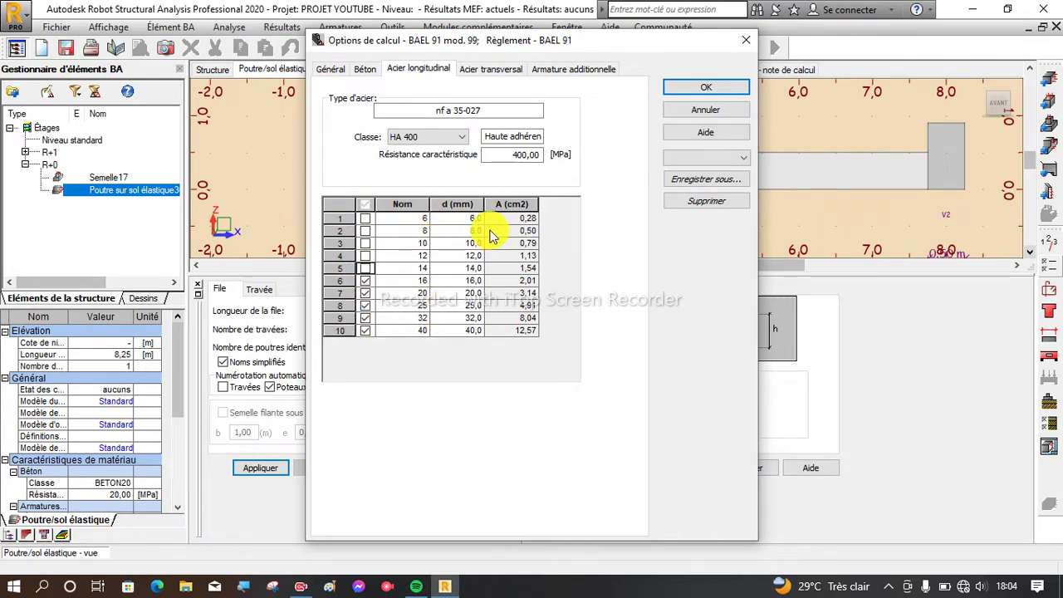
# Step: Set the transverse steel class to HA 400 and keep only the 6 and 8 mm bar diameters enabled
pyautogui.click(490, 69)
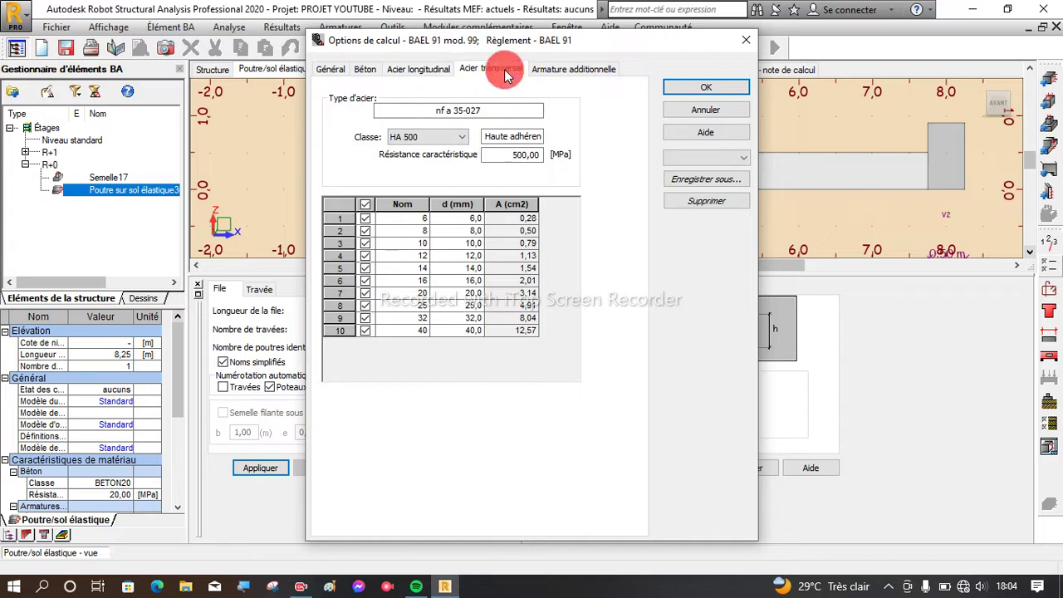
pyautogui.click(456, 137)
pyautogui.click(407, 160)
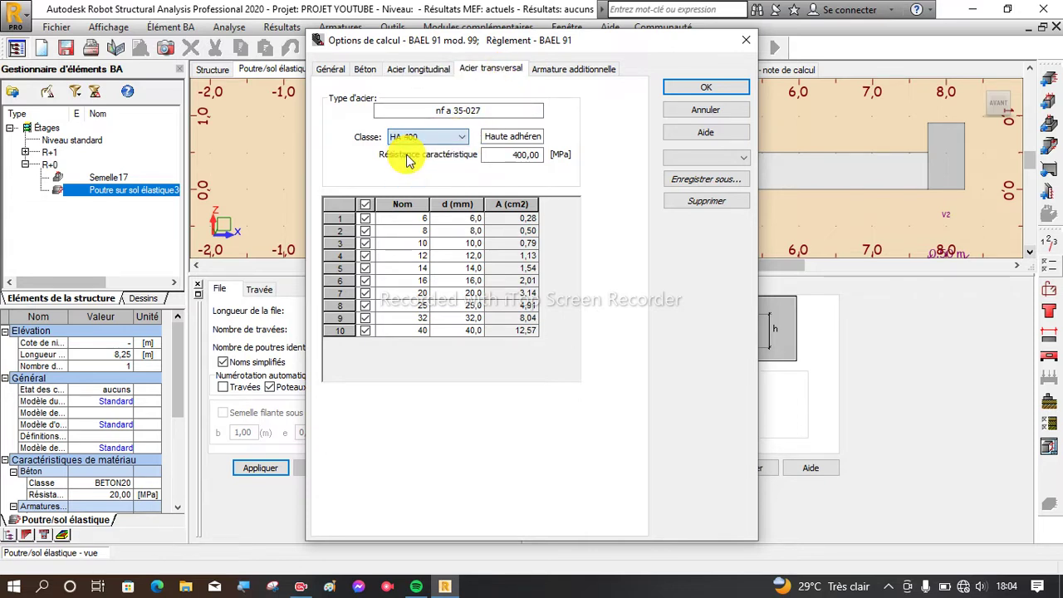
pyautogui.click(365, 231)
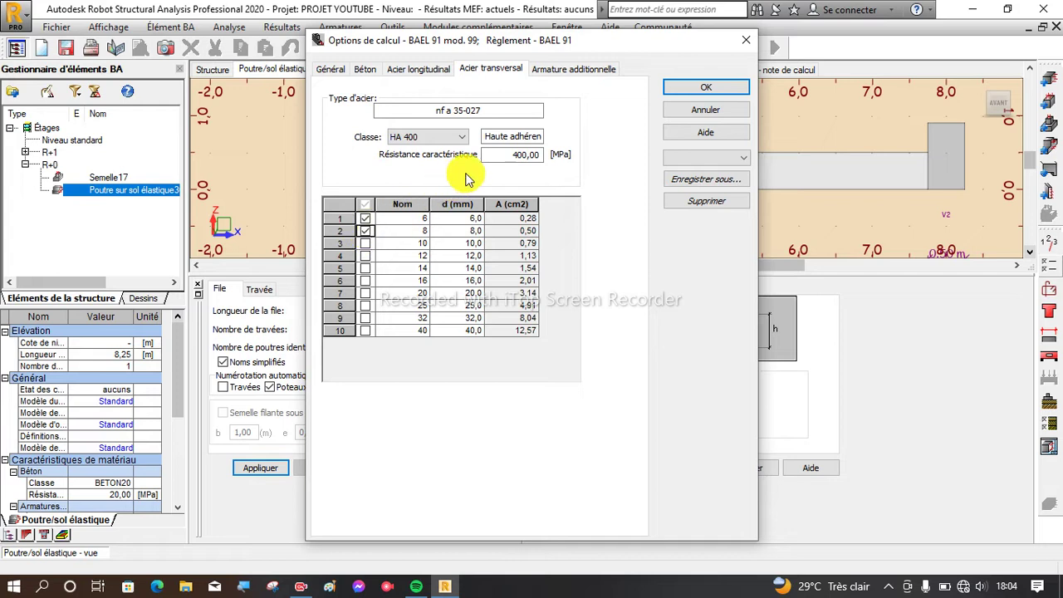
# Step: Set the additional reinforcement steel class to HA 400 and confirm the calculation options
pyautogui.click(552, 69)
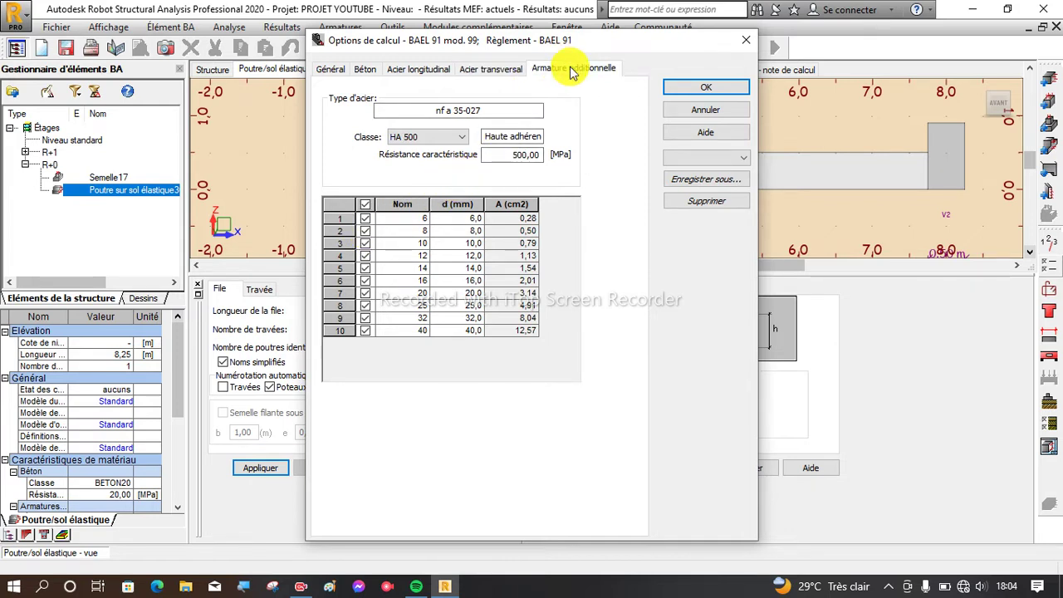
pyautogui.click(455, 137)
pyautogui.click(407, 149)
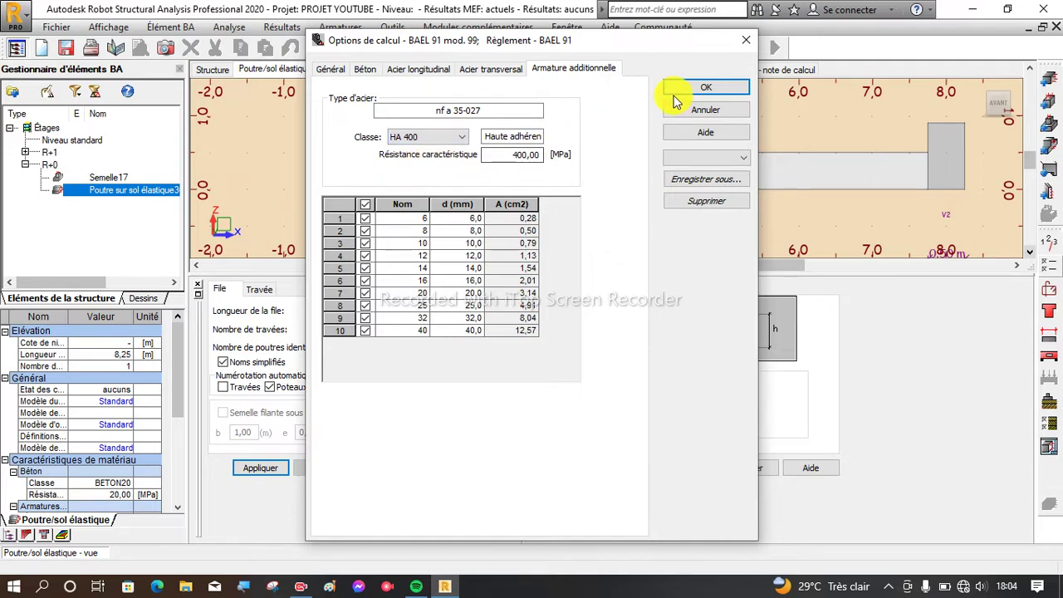
pyautogui.click(713, 87)
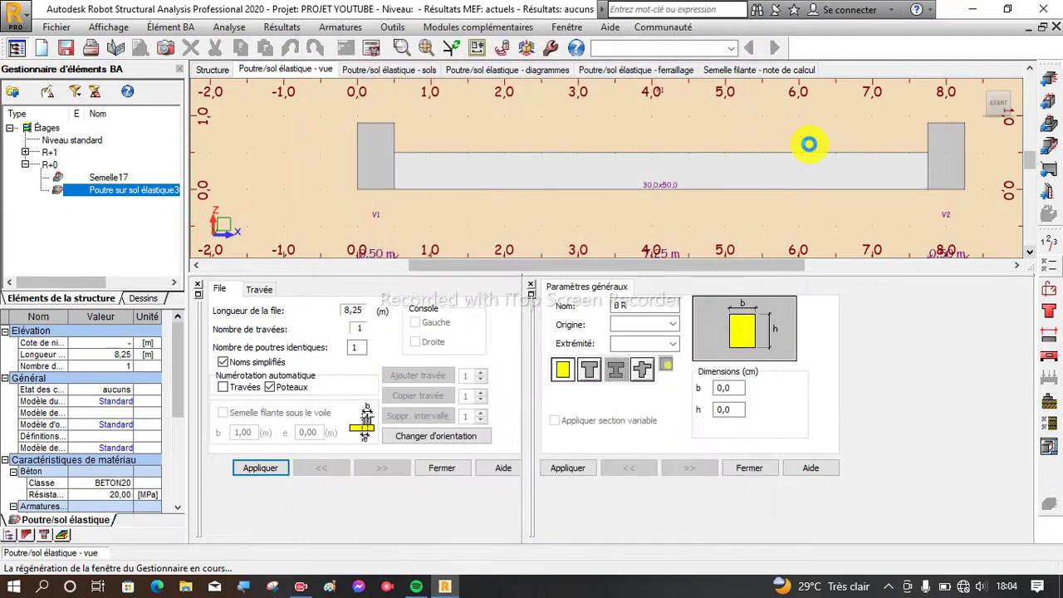
# Step: In the reinforcement layout settings, set Reprise de bétonnage to Non and the minimum longitudinal bar diameter to 16
pyautogui.click(1046, 289)
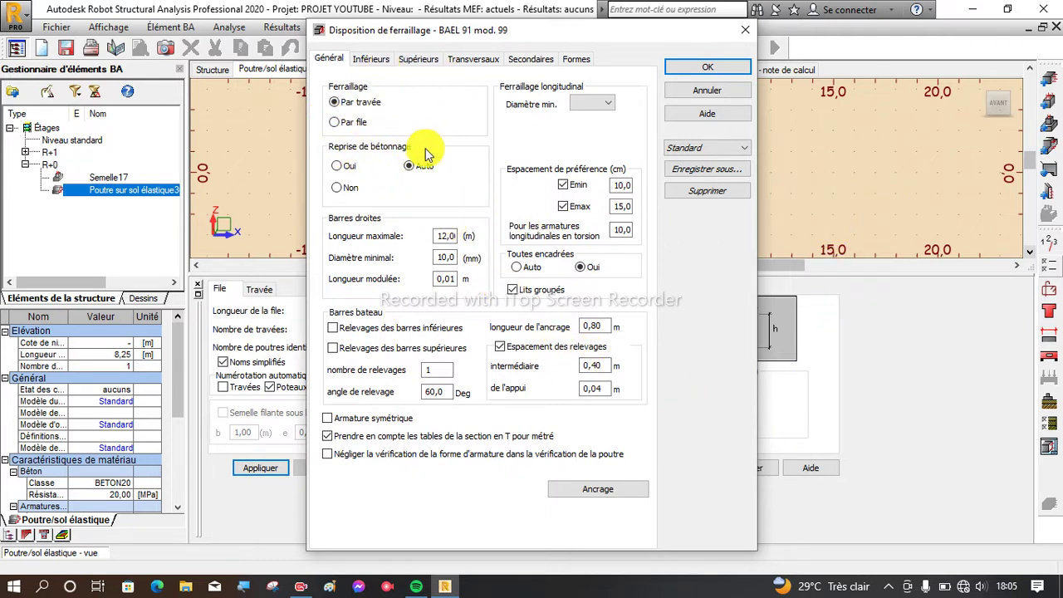
pyautogui.click(337, 188)
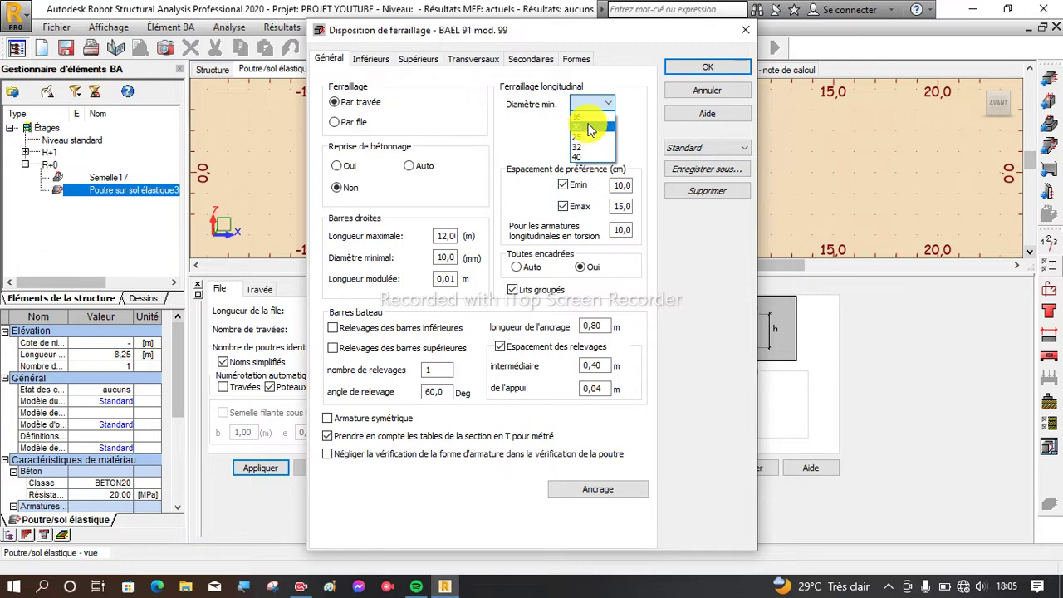
pyautogui.click(591, 116)
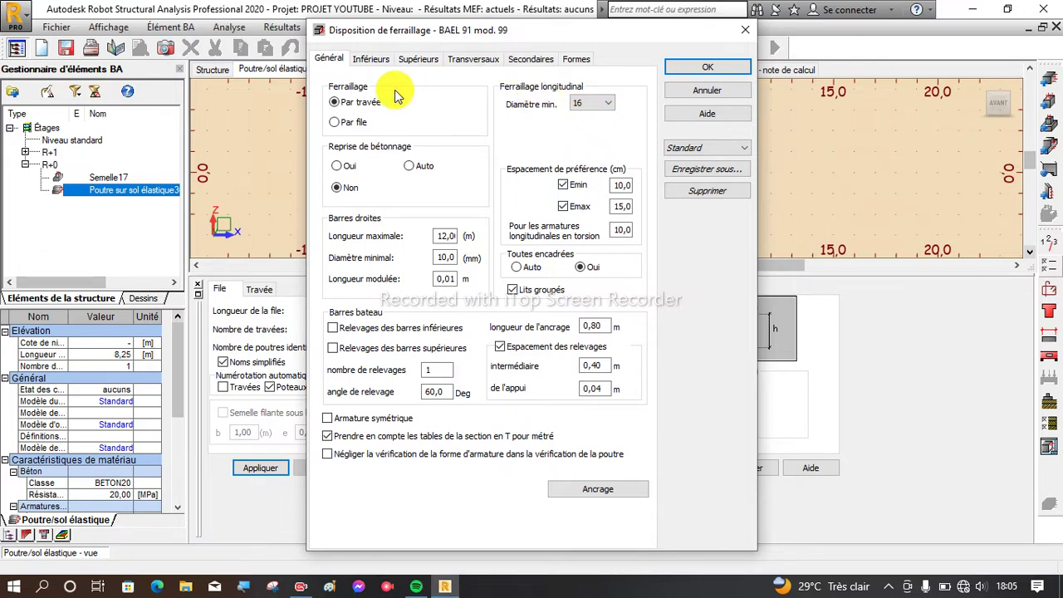
# Step: Set the maximum number of layers to 5 for both the lower and upper reinforcement
pyautogui.click(375, 60)
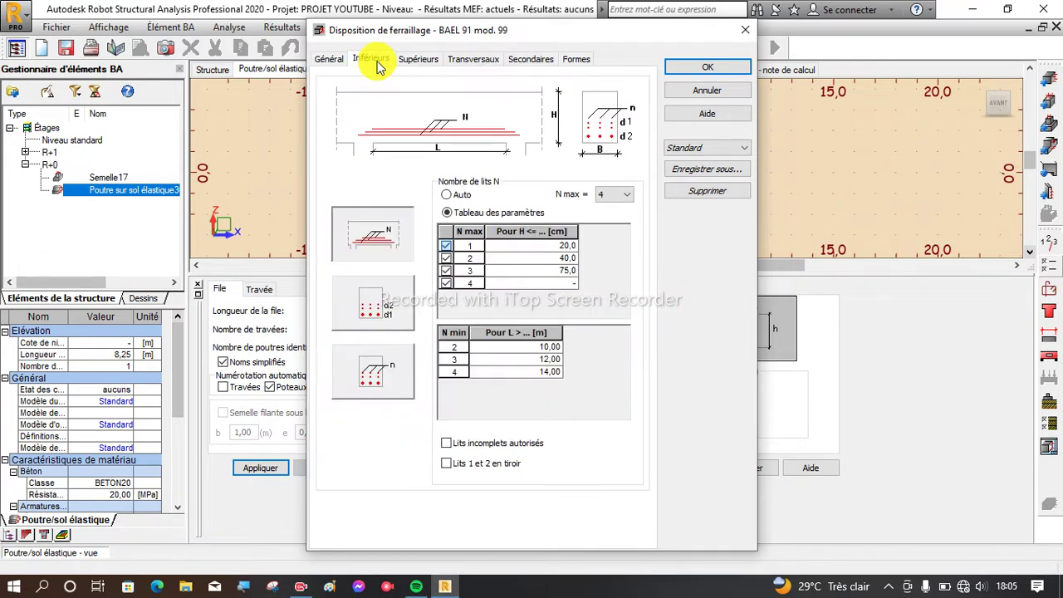
pyautogui.click(612, 196)
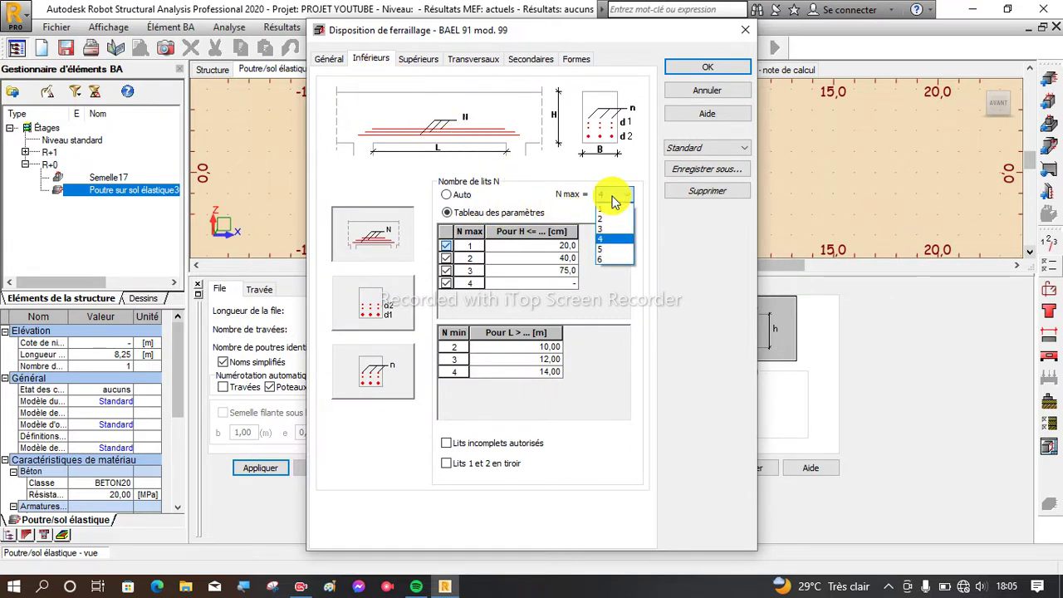
pyautogui.click(604, 247)
pyautogui.click(415, 62)
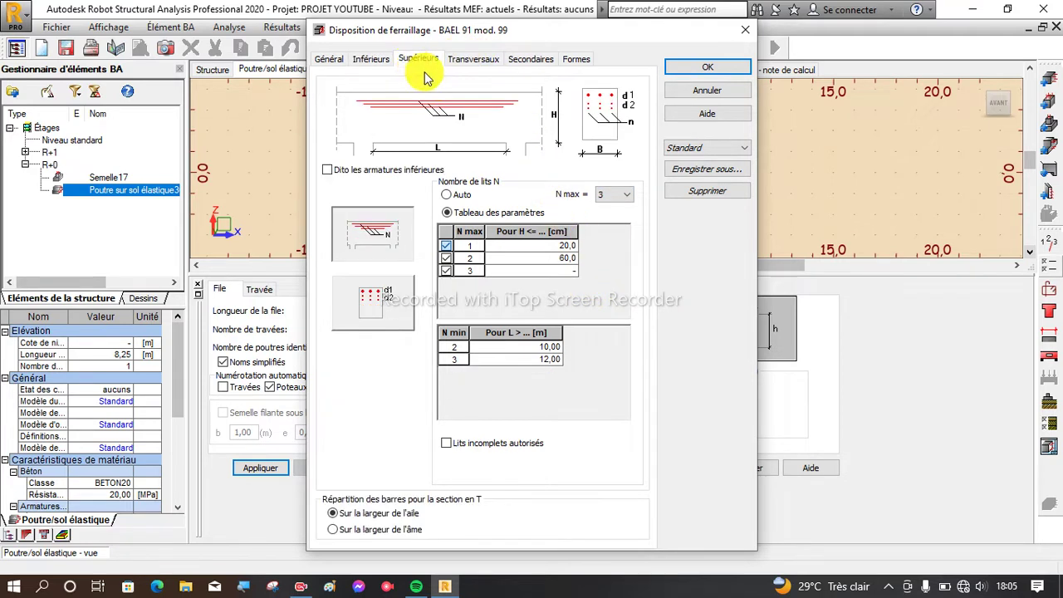
pyautogui.click(618, 195)
pyautogui.click(607, 249)
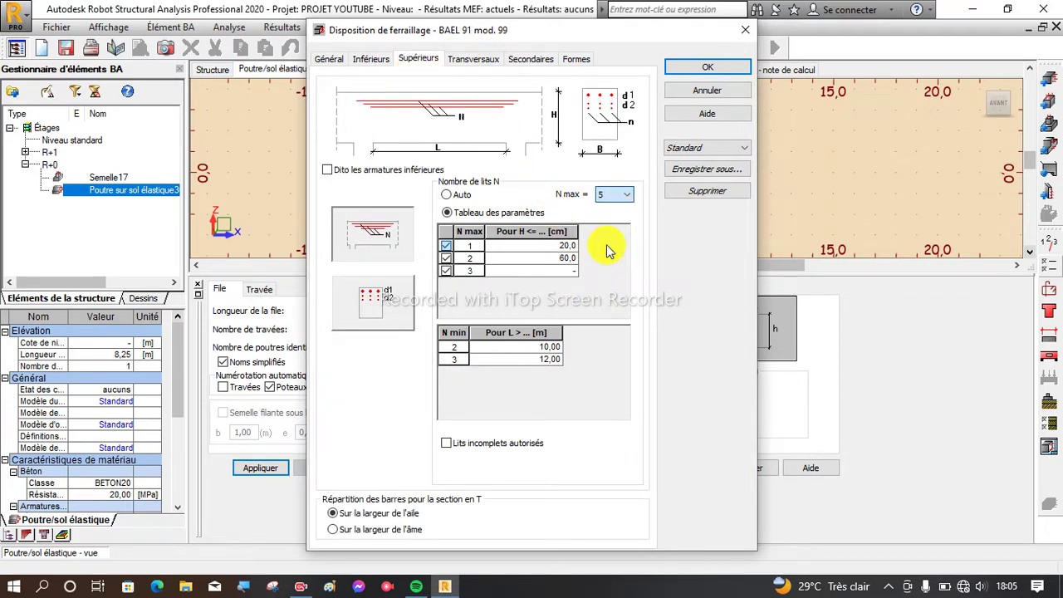
# Step: Review the transverse and secondary reinforcement settings, and enable a minimum hook base length of 20 cm before confirming the layout
pyautogui.click(473, 64)
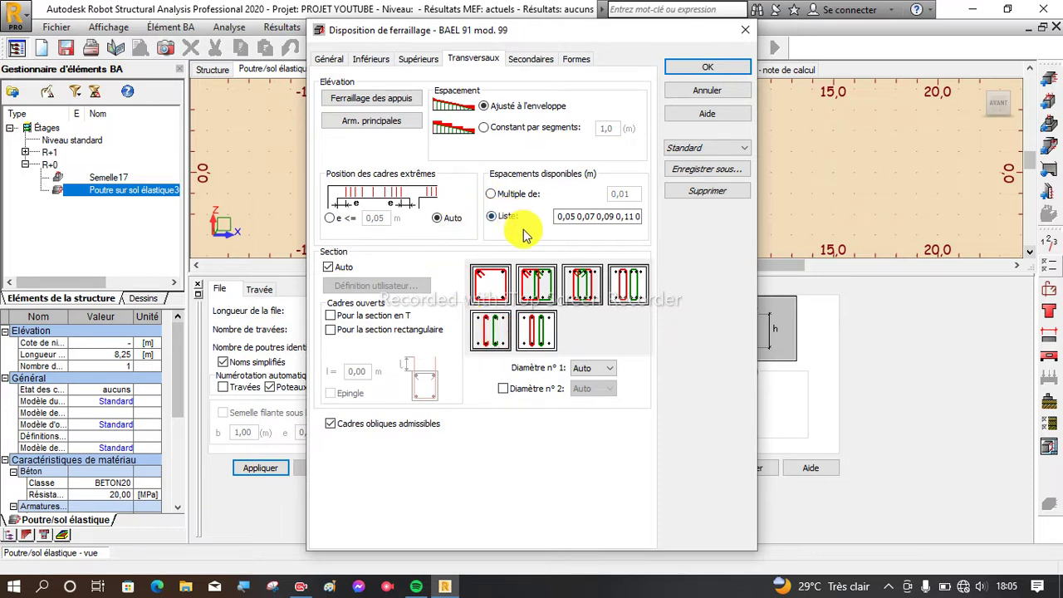
pyautogui.click(534, 61)
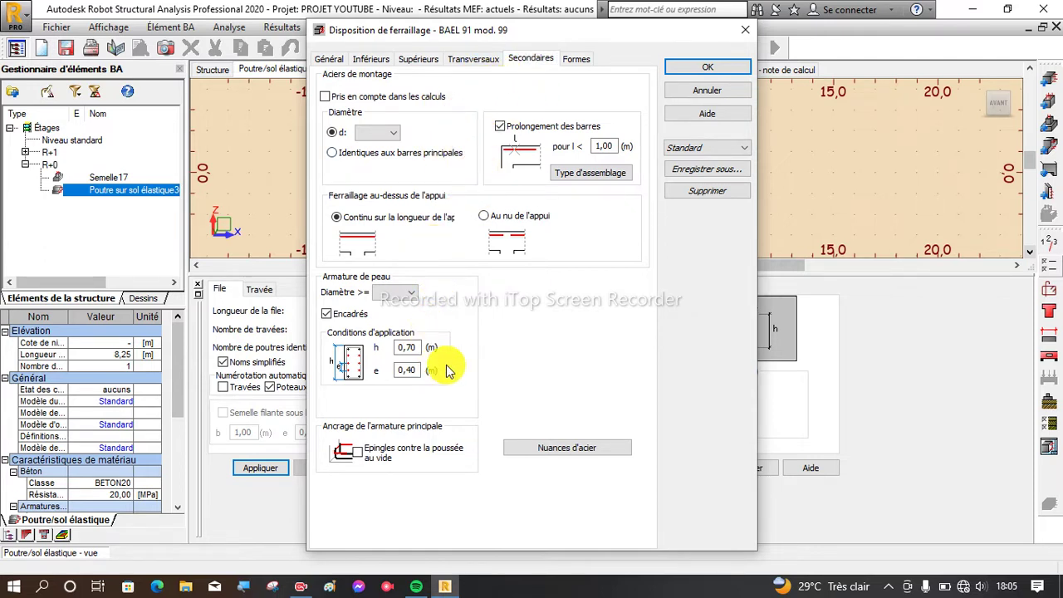
pyautogui.click(577, 60)
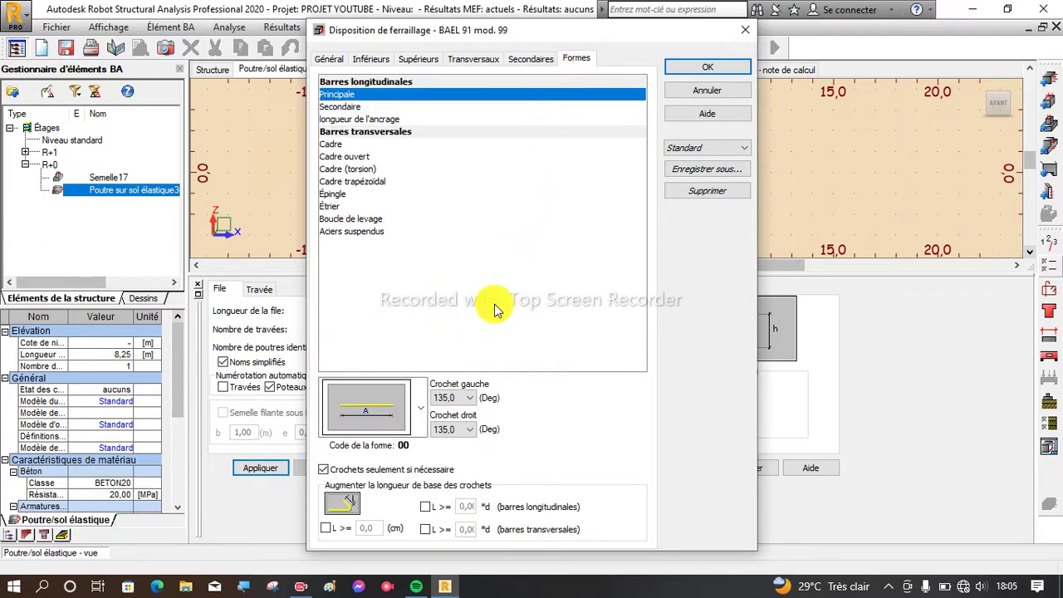
pyautogui.click(327, 529)
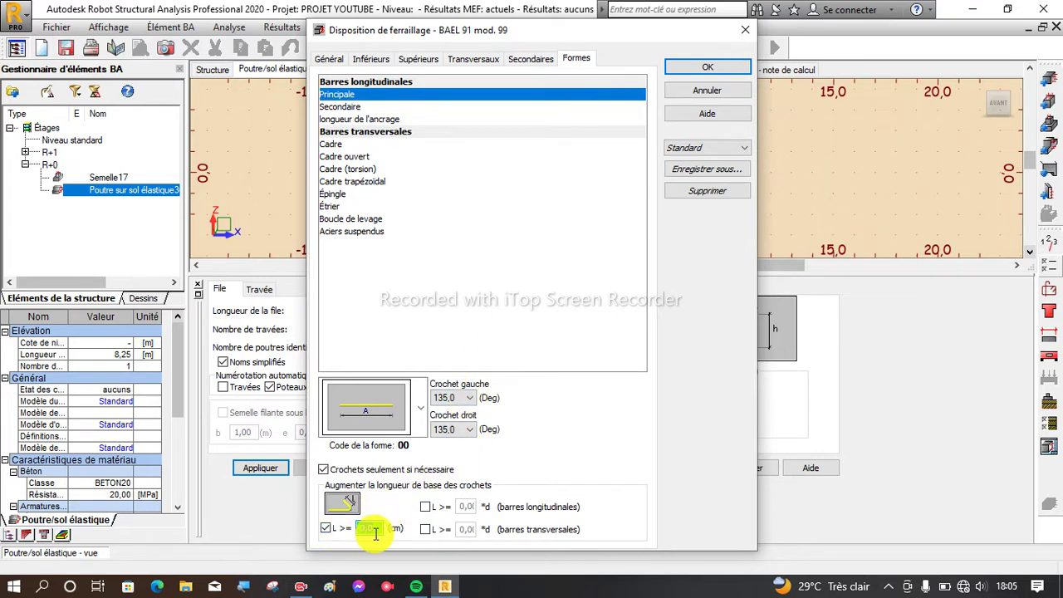
pyautogui.doubleClick(376, 530)
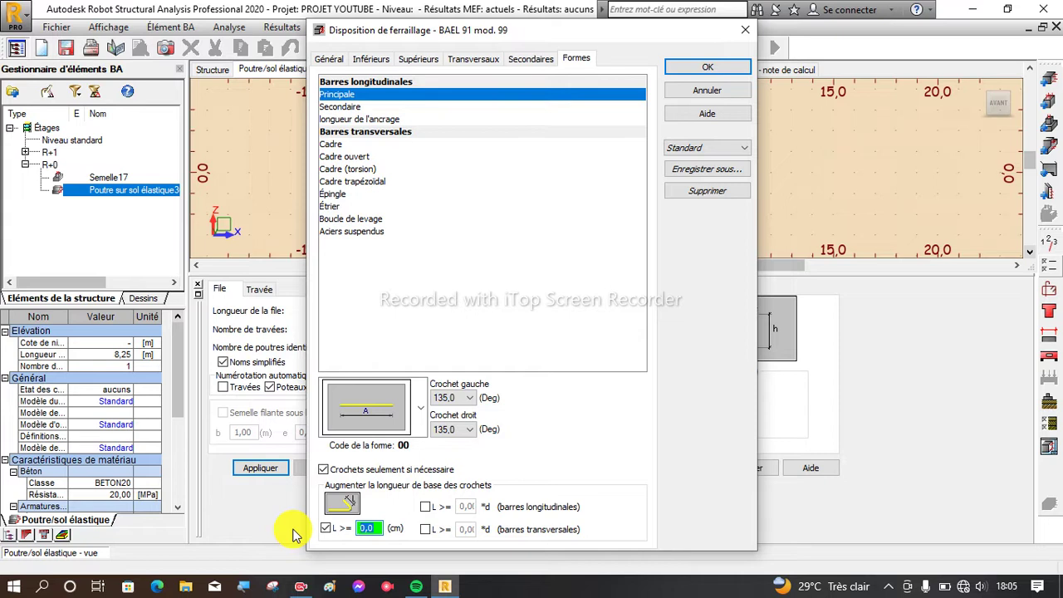
pyautogui.write('20')
pyautogui.click(692, 65)
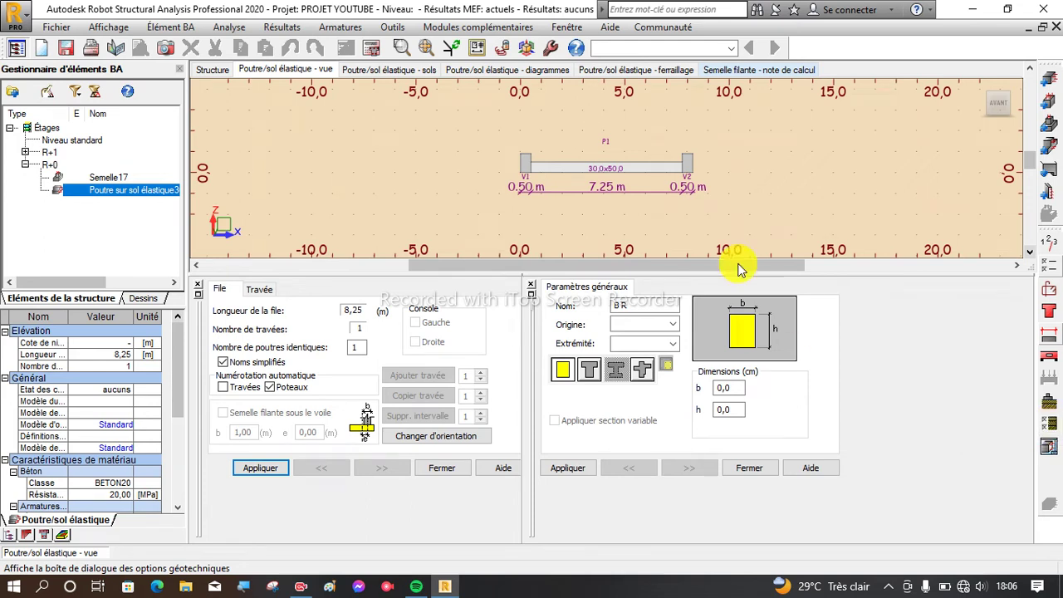
# Step: In the geotechnical options, choose the Pressiométrique de contrainte method with an admissible stress qu of 0,01 MPa and confirm
pyautogui.click(1050, 433)
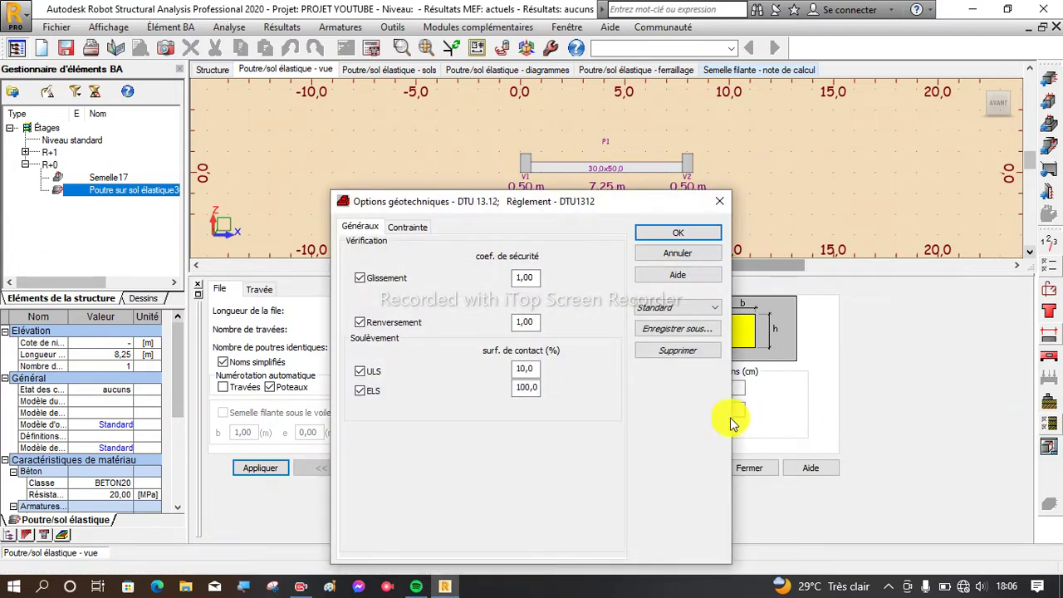
pyautogui.click(401, 230)
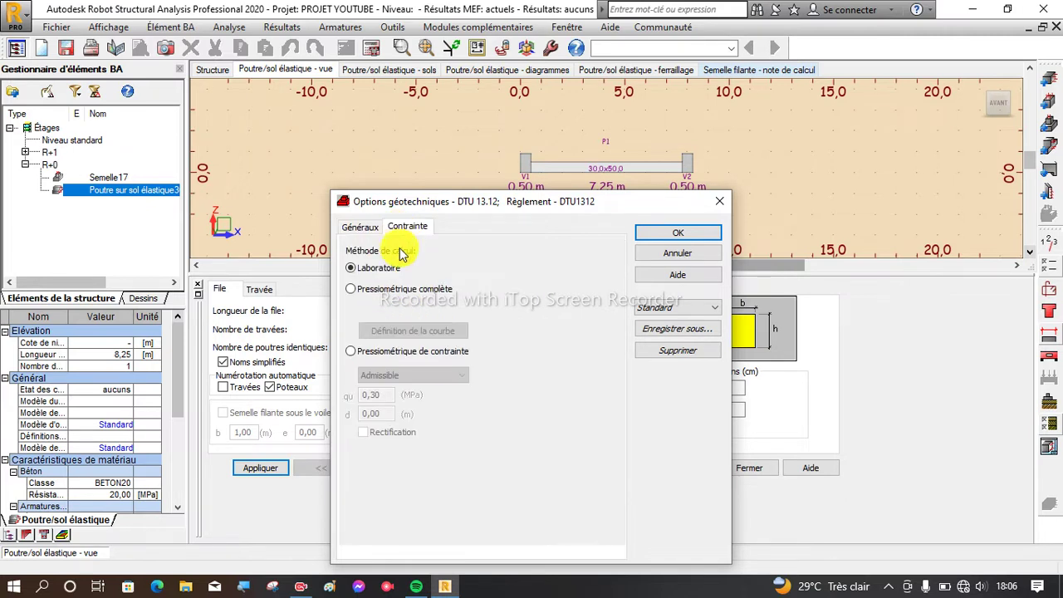
pyautogui.click(355, 353)
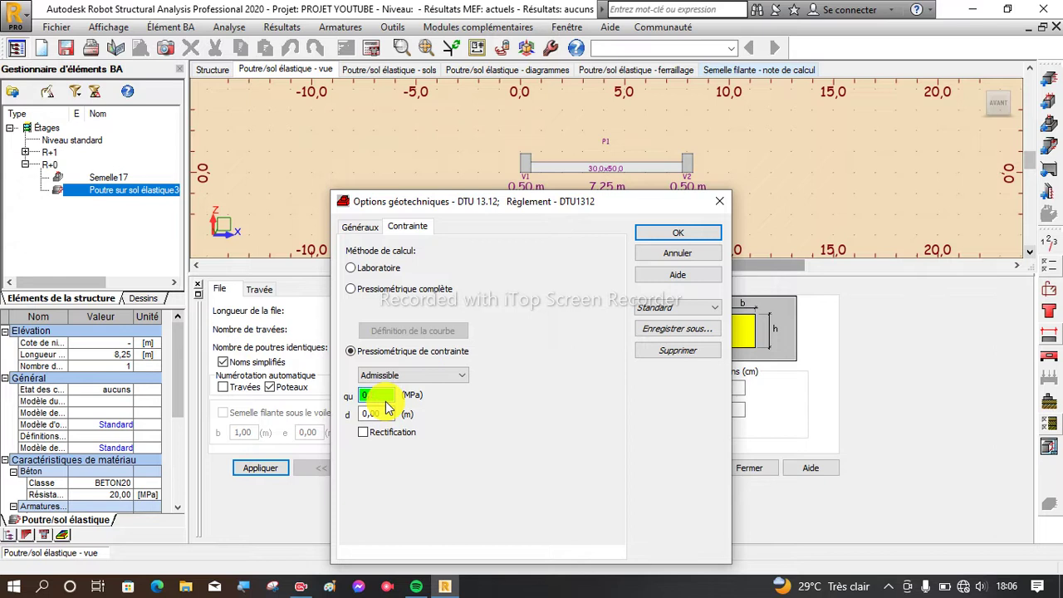
pyautogui.write(',01')
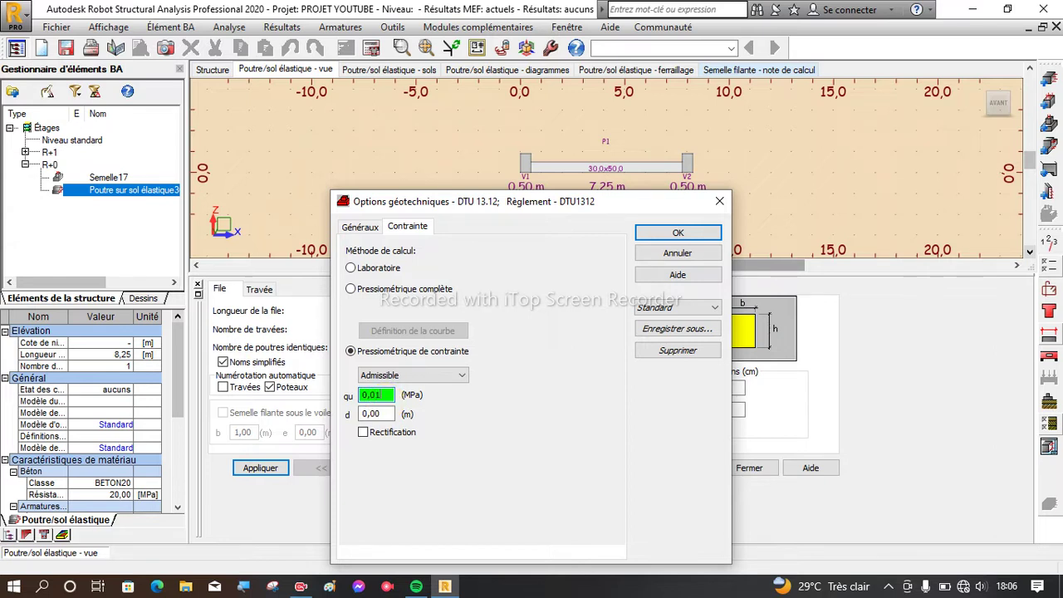
pyautogui.click(682, 237)
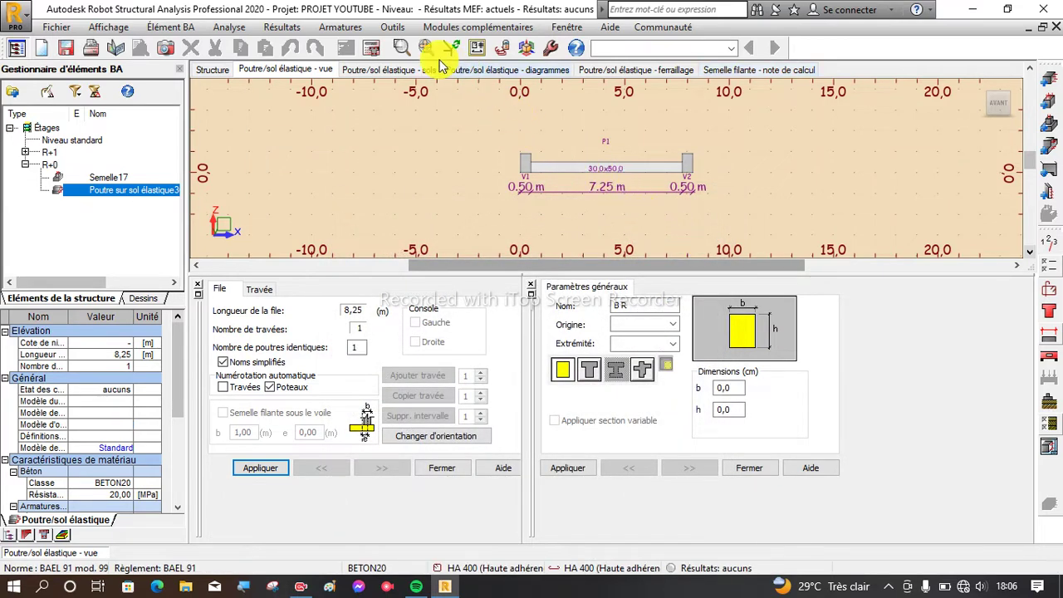
# Step: Check the soil definition under the beam, and run the calculation for the elastic-soil beam
pyautogui.click(1049, 408)
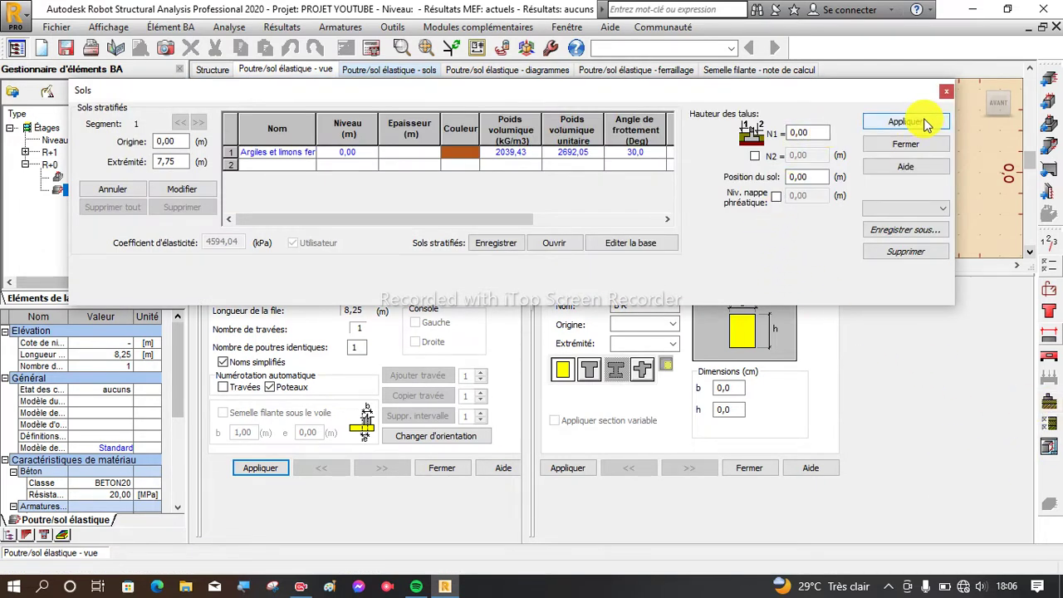
pyautogui.click(943, 93)
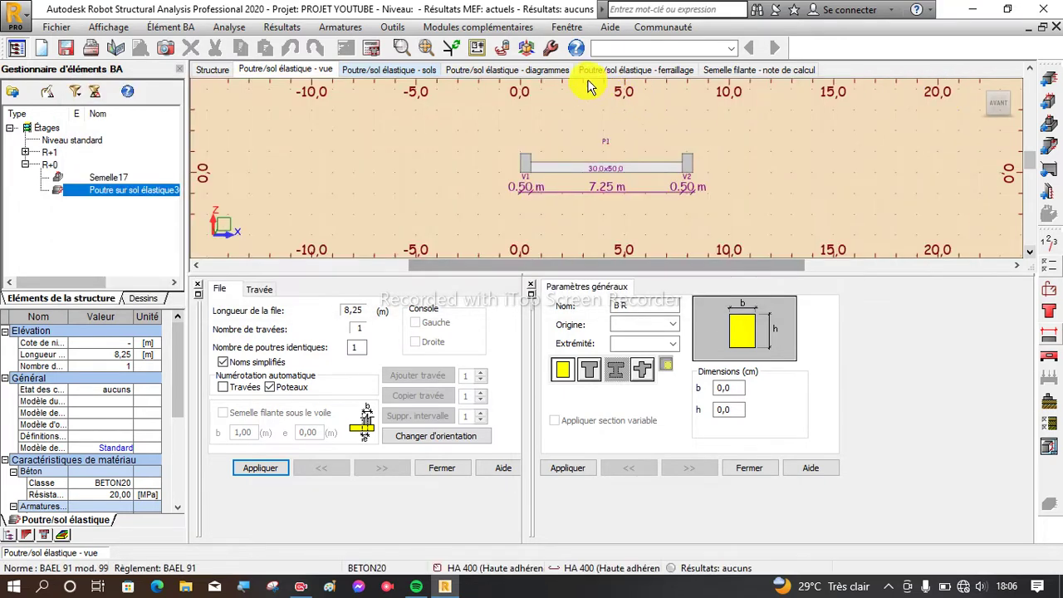
pyautogui.click(375, 53)
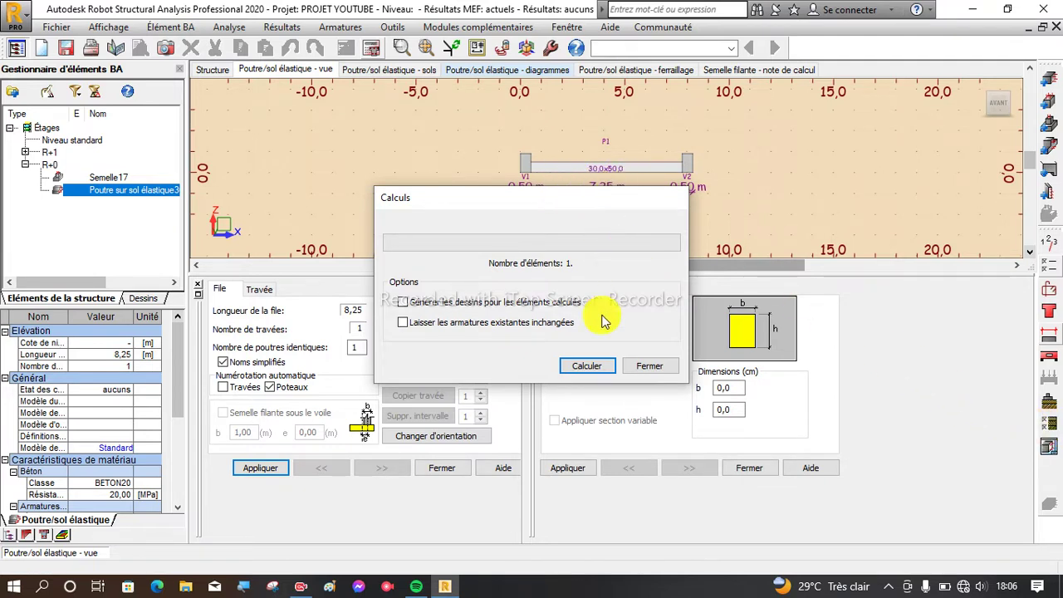
pyautogui.click(581, 366)
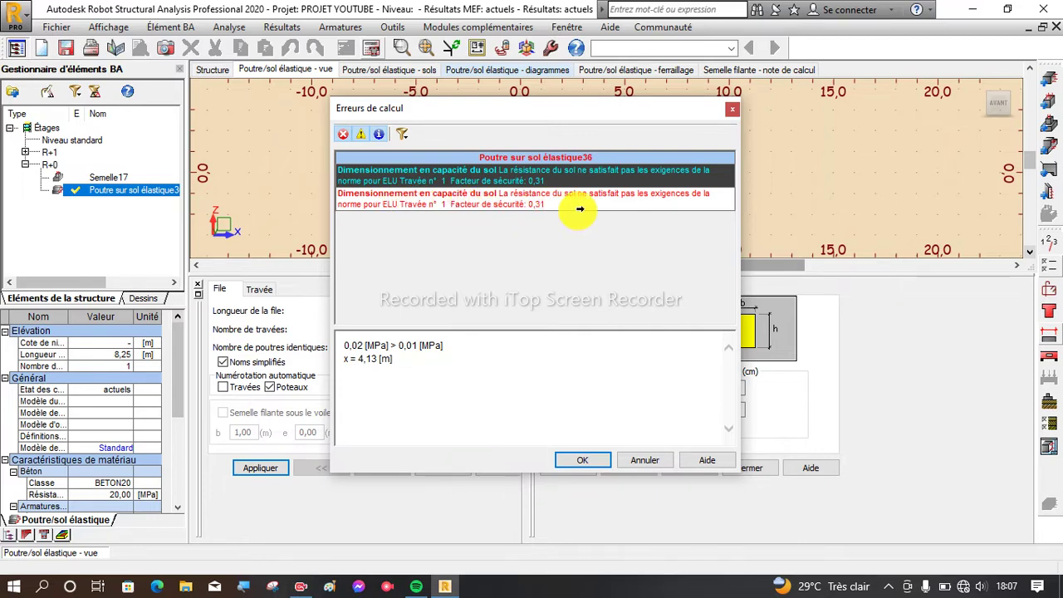
pyautogui.click(579, 458)
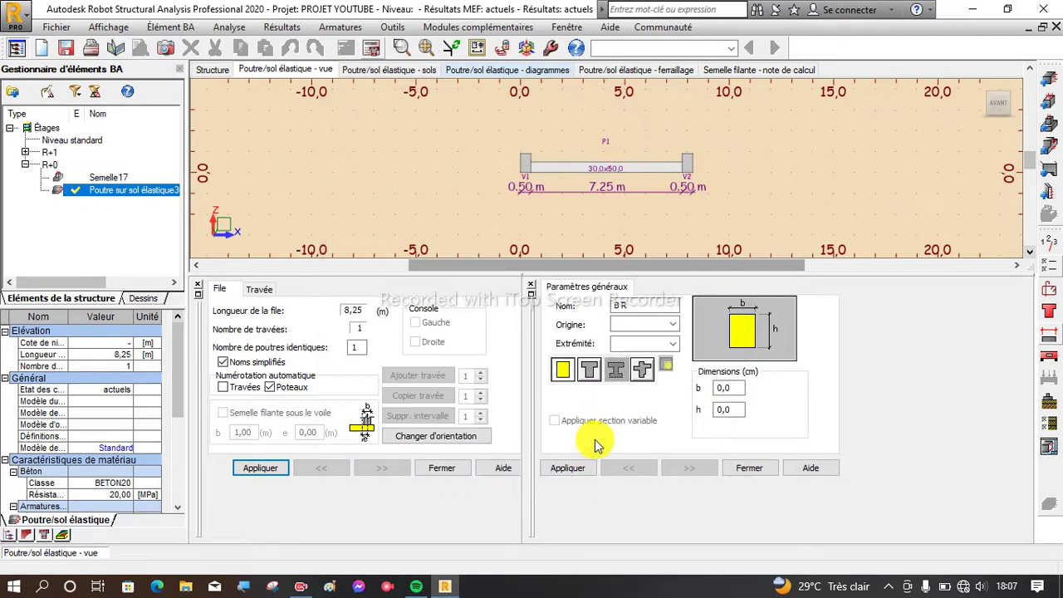
# Step: Raise the admissible soil stress qu to 0,02 MPa in the geotechnical options and confirm
pyautogui.click(1051, 426)
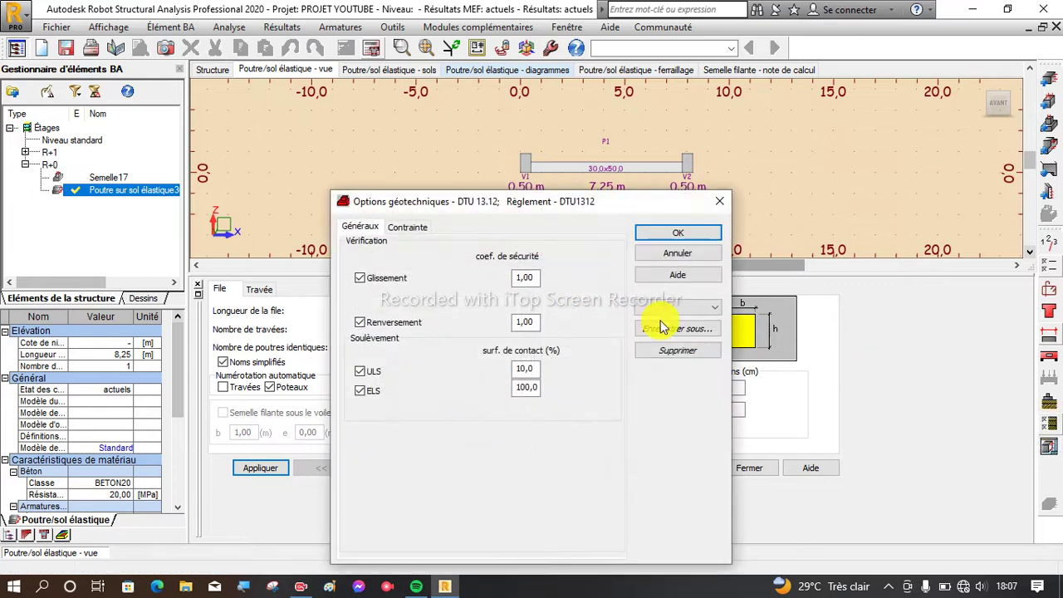
pyautogui.click(415, 231)
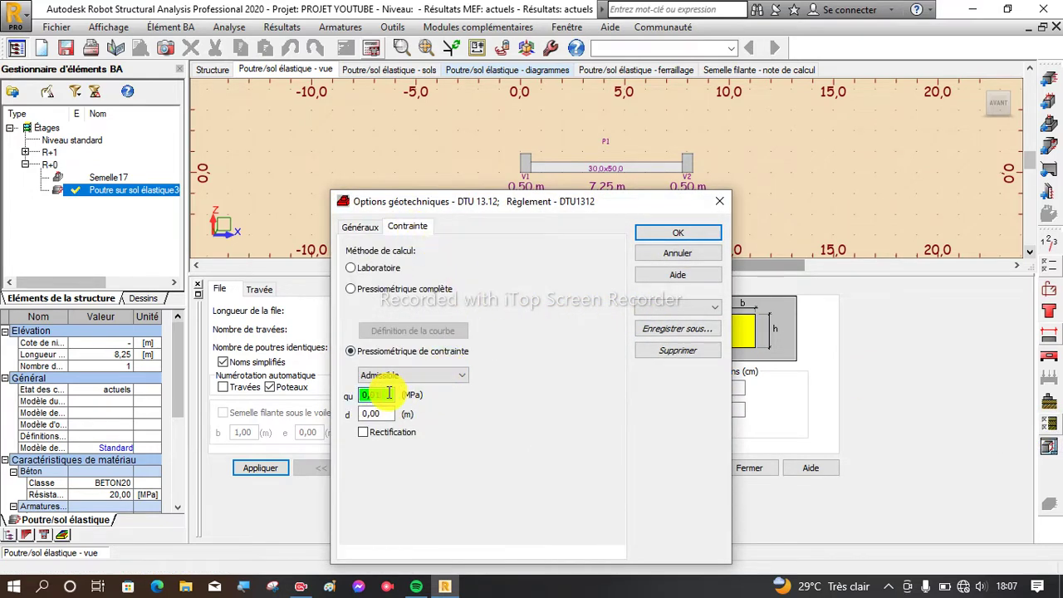
pyautogui.write('0,02')
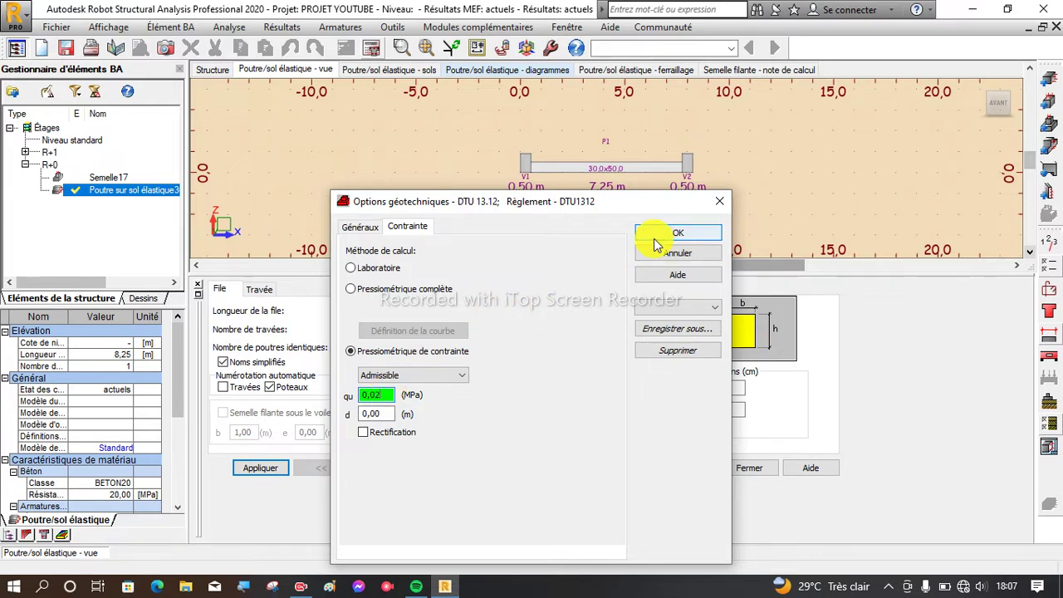
pyautogui.click(389, 413)
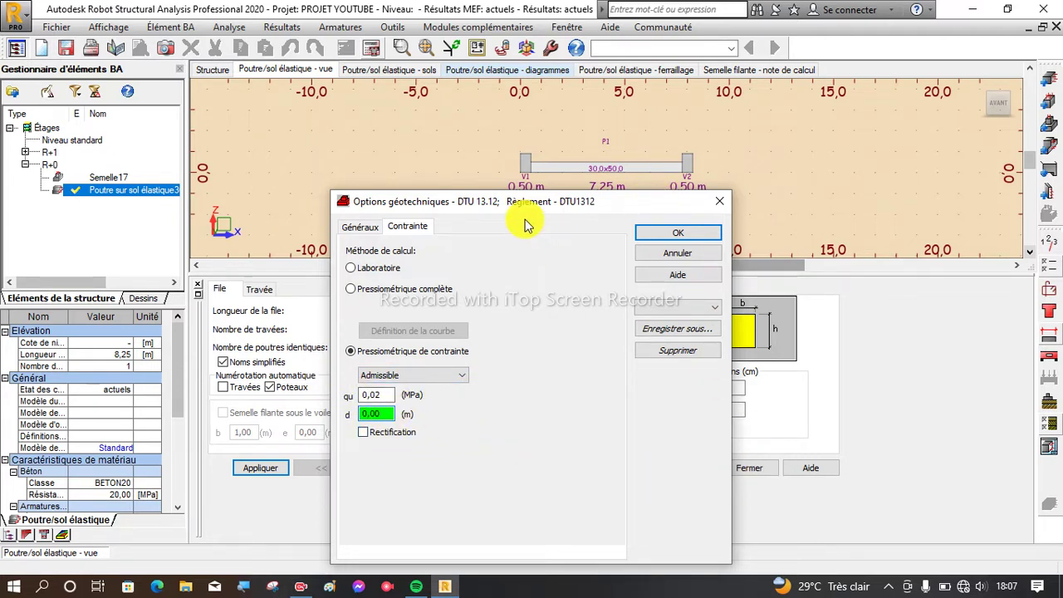
pyautogui.moveTo(533, 207); pyautogui.dragTo(536, 115)
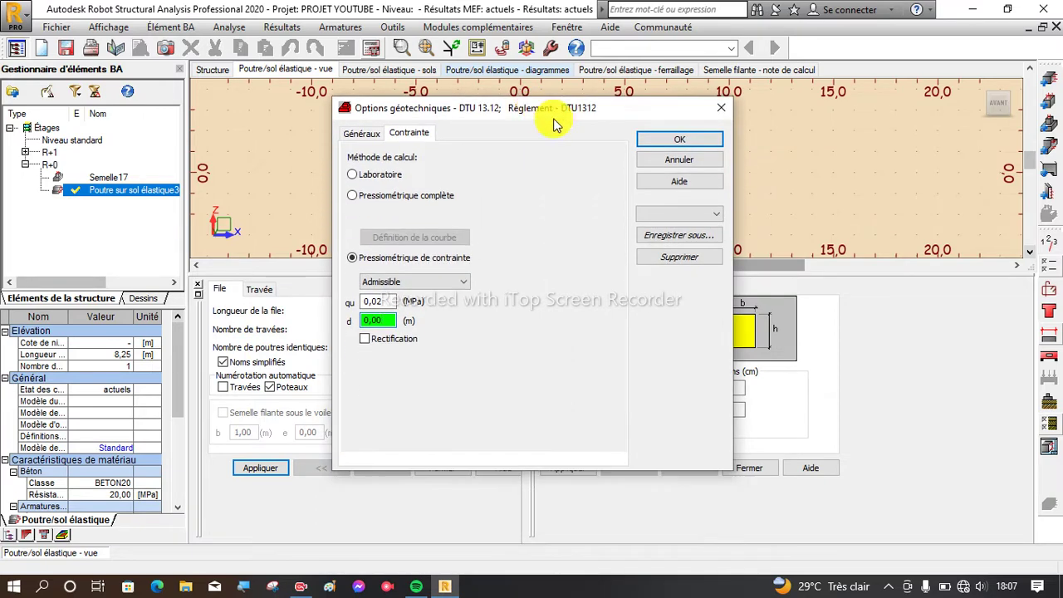
pyautogui.click(655, 141)
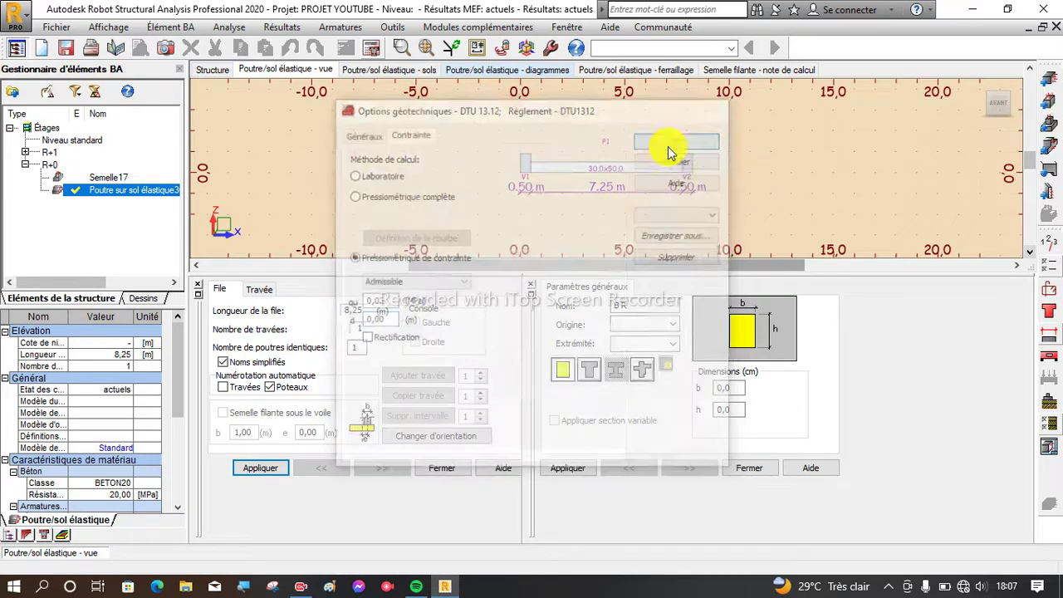
# Step: Rerun the calculation of the elastic-soil beam and close its error report
pyautogui.click(374, 52)
pyautogui.click(586, 366)
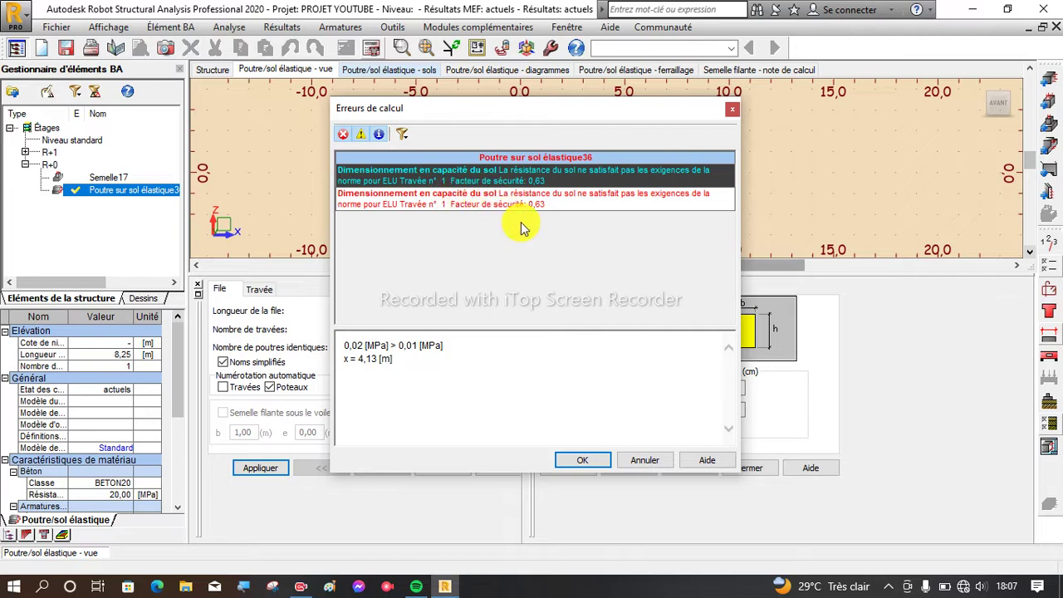
pyautogui.click(589, 463)
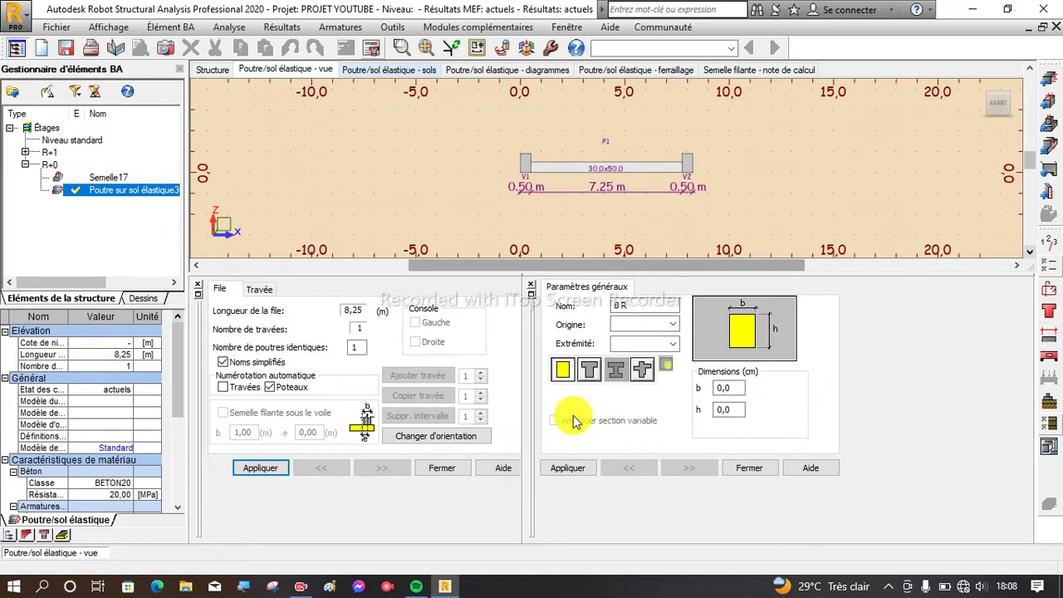
# Step: Define the rectangular beam section as b = 30 cm and h = 50 cm, and apply it
pyautogui.click(259, 289)
pyautogui.click(219, 289)
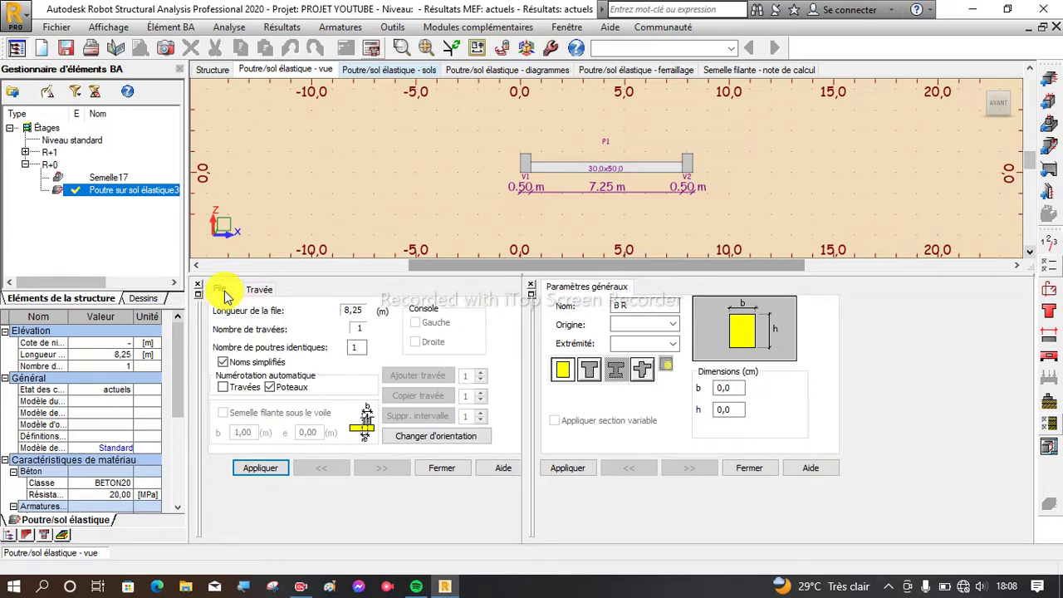
pyautogui.click(733, 409)
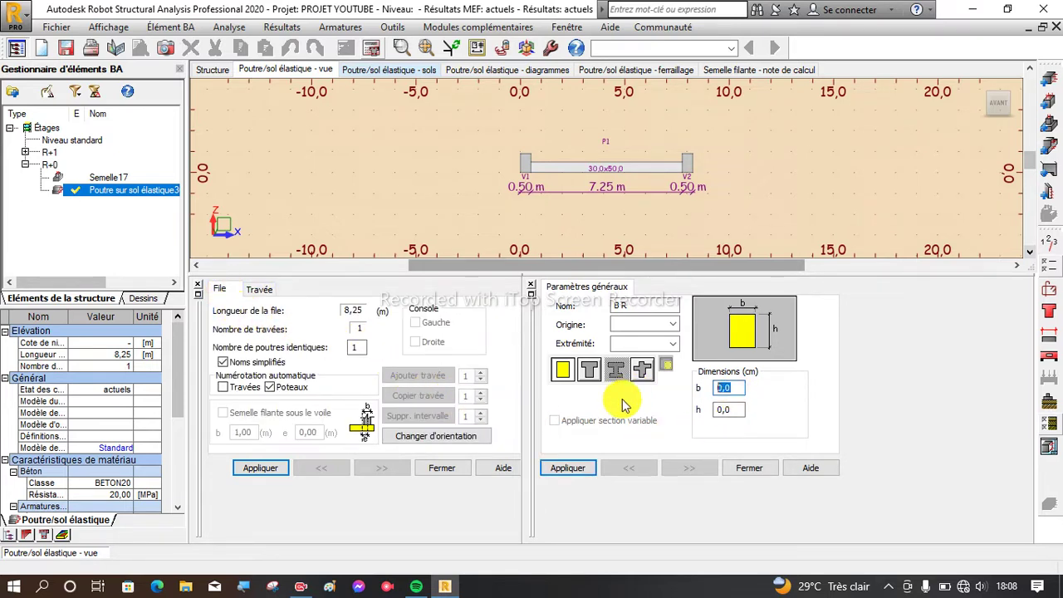
pyautogui.write('30')
pyautogui.click(731, 408)
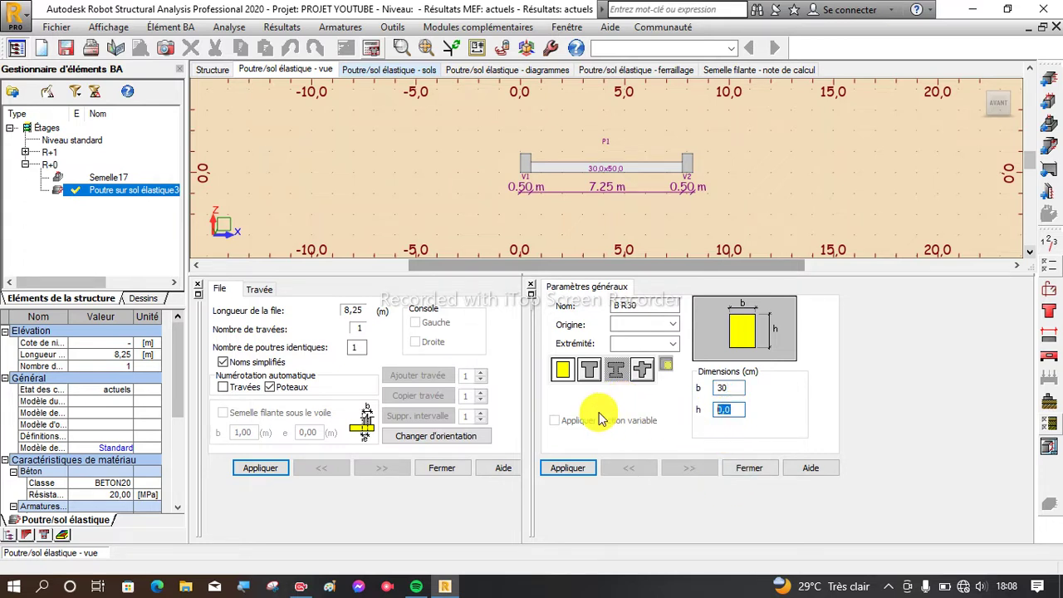
pyautogui.click(564, 468)
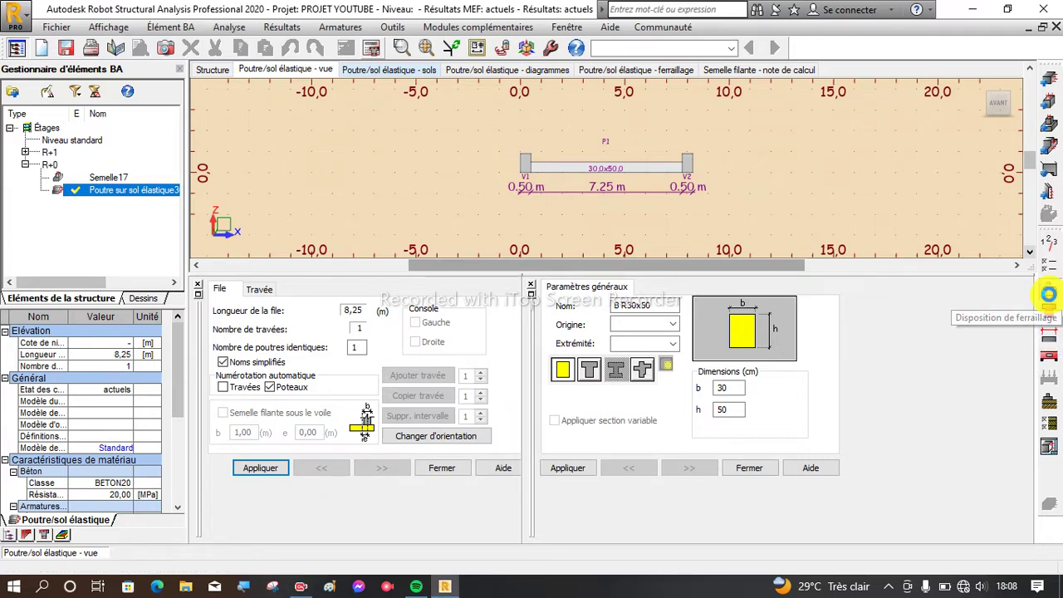
# Step: Set the minimum longitudinal bar diameter to 20 in the reinforcement layout settings
pyautogui.click(1050, 301)
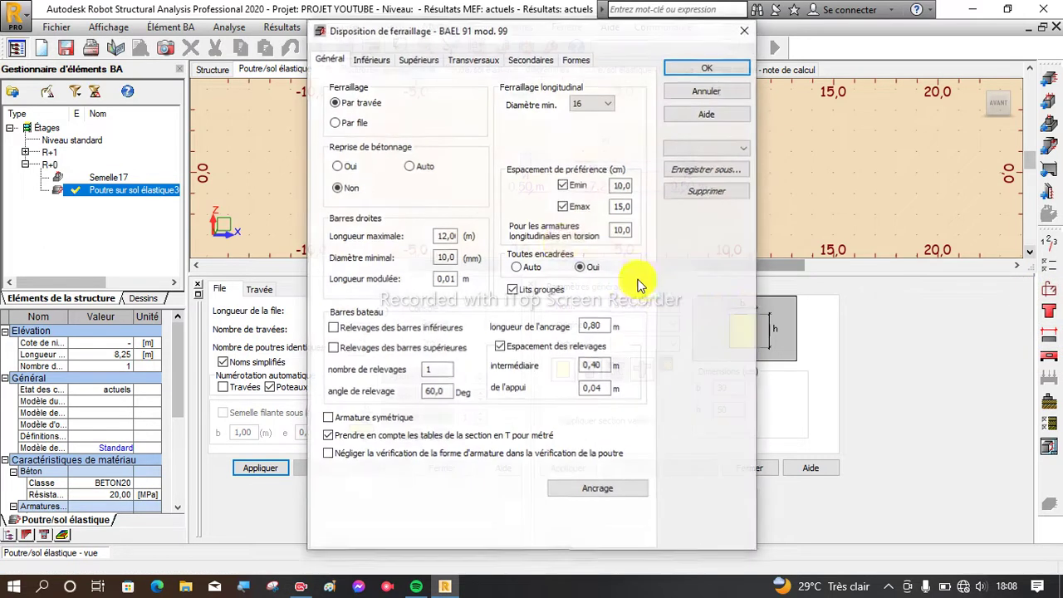
pyautogui.click(604, 103)
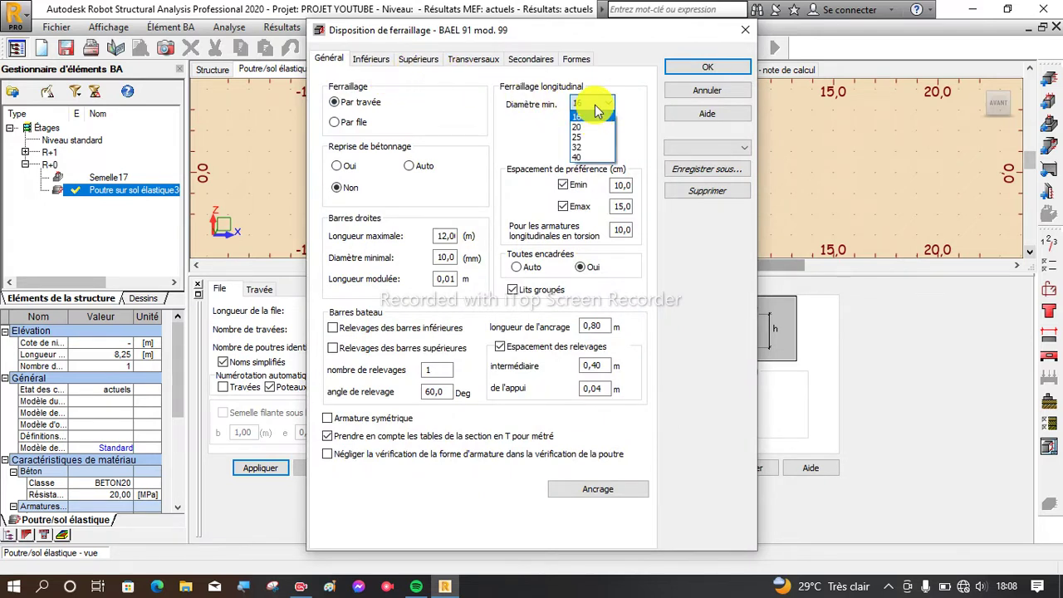
pyautogui.click(581, 127)
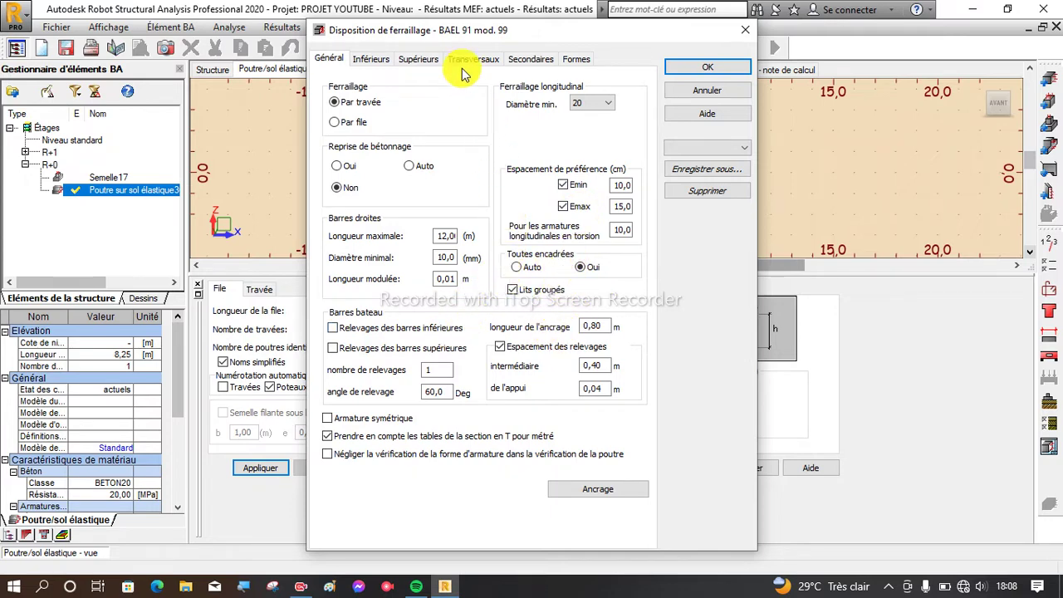
# Step: Confirm the reinforcement layout settings and rerun the elastic-soil beam calculation, closing its error report
pyautogui.click(706, 67)
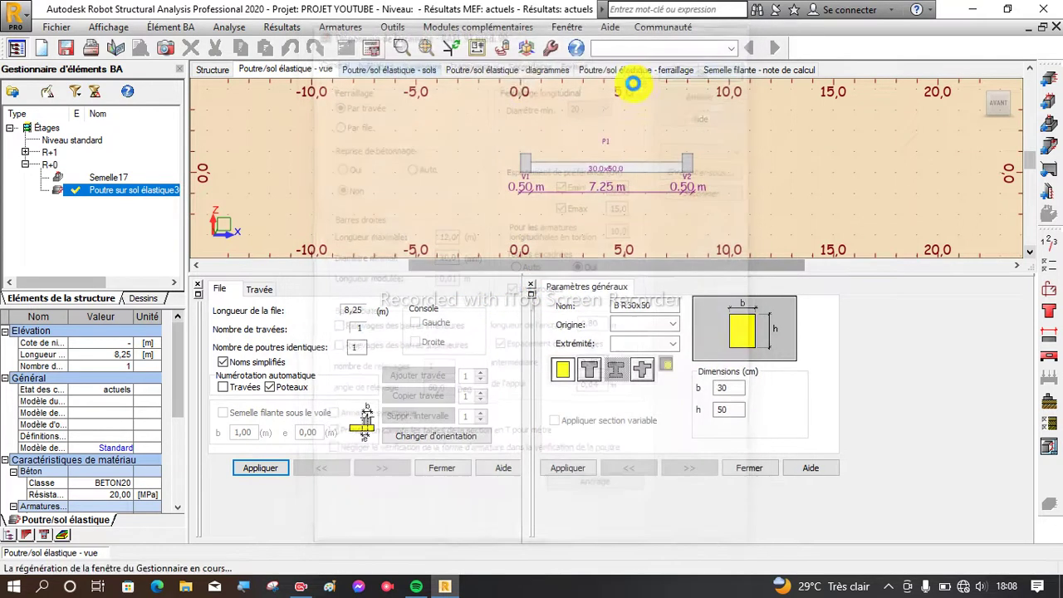
pyautogui.click(371, 47)
pyautogui.click(587, 366)
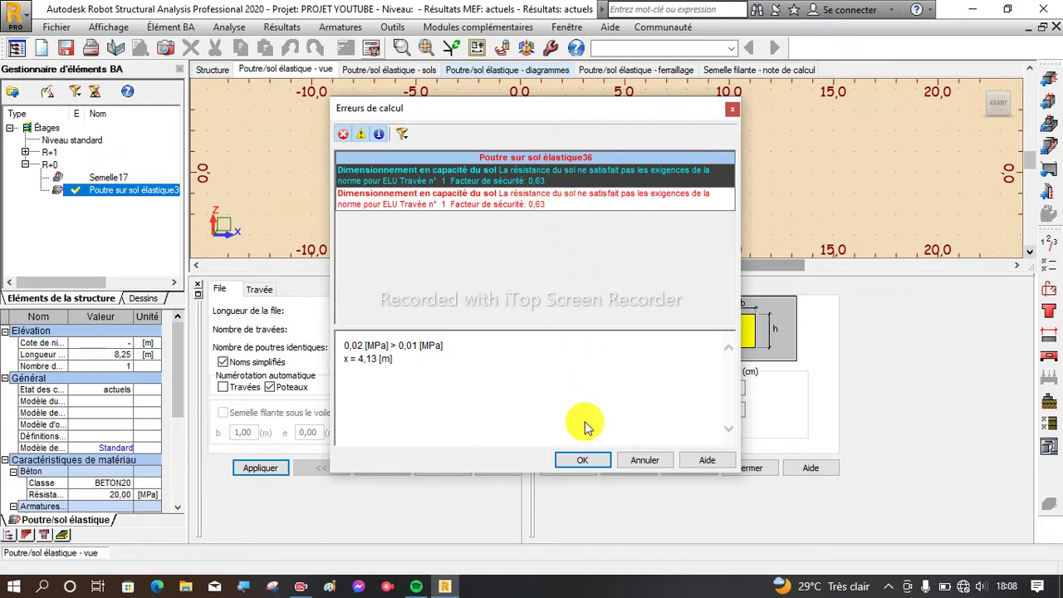
pyautogui.click(584, 461)
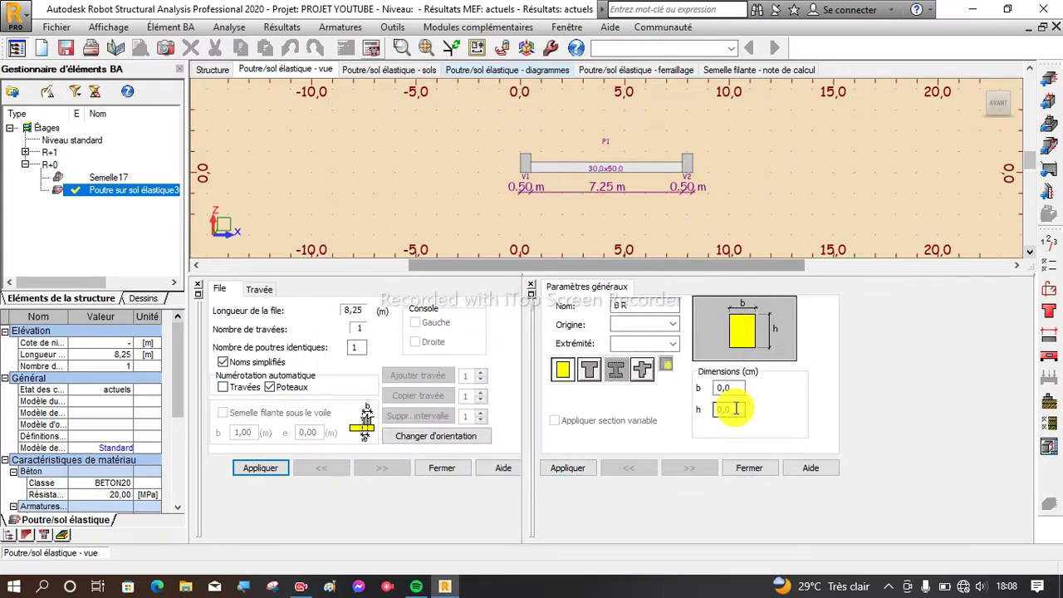
# Step: Try to apply a rectangular section of b = 30 cm and h = 65 cm without selecting the span
pyautogui.click(735, 408)
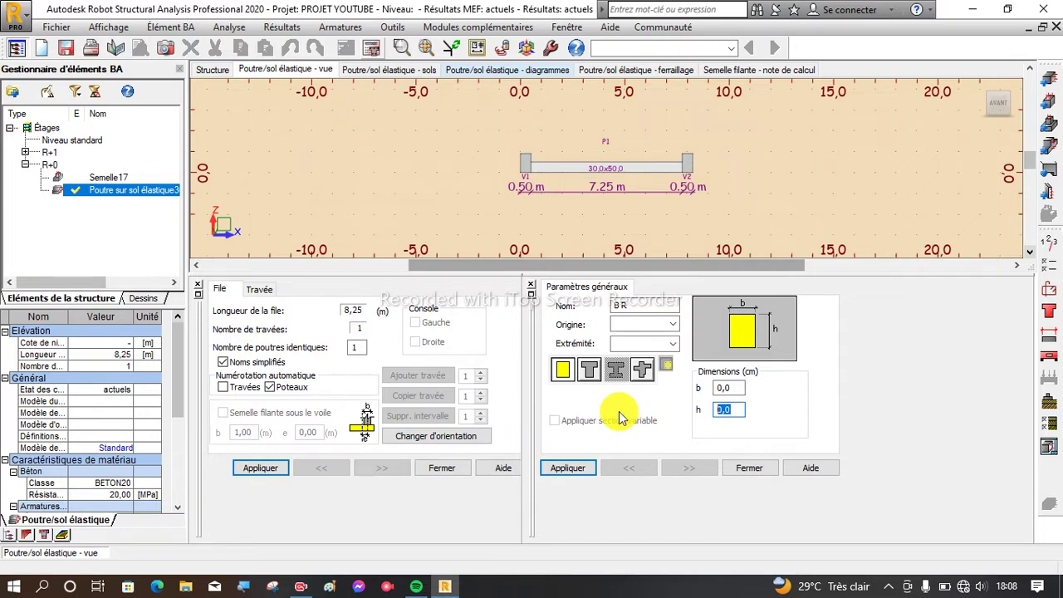
pyautogui.write('30')
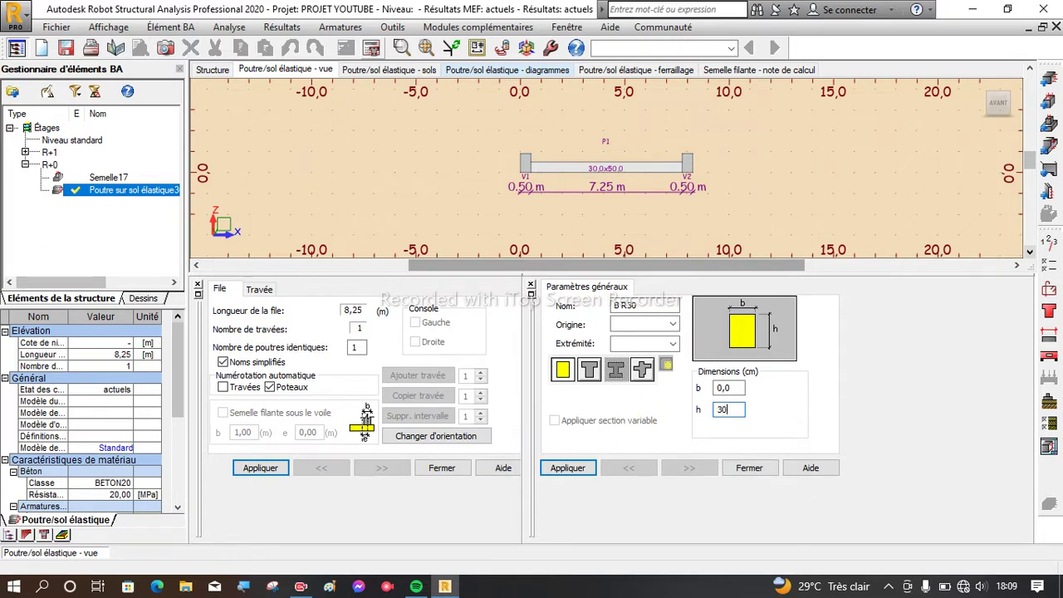
pyautogui.click(732, 387)
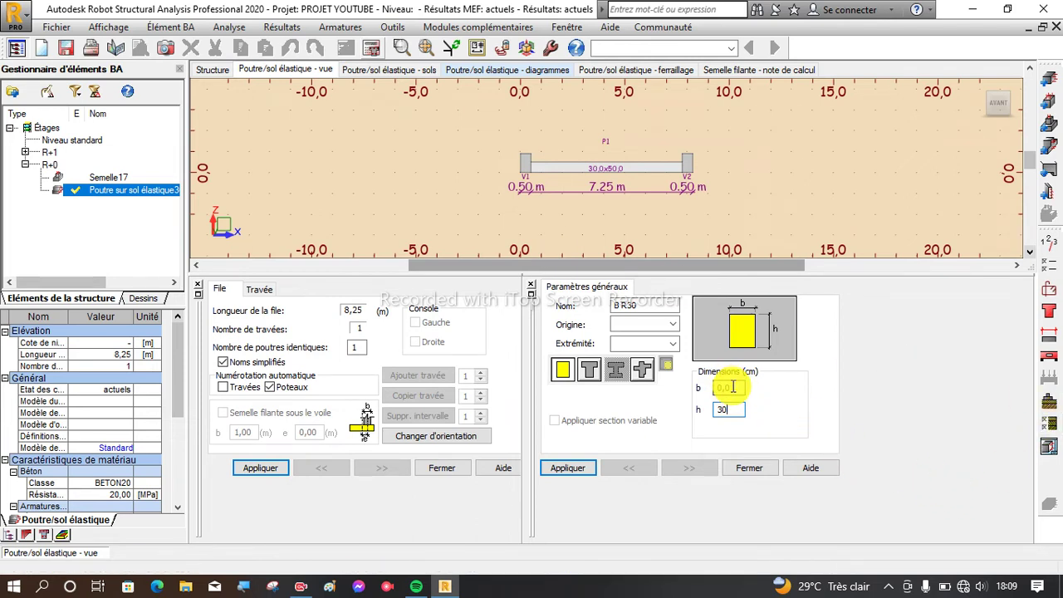
pyautogui.moveTo(733, 386); pyautogui.dragTo(690, 404)
pyautogui.write('30')
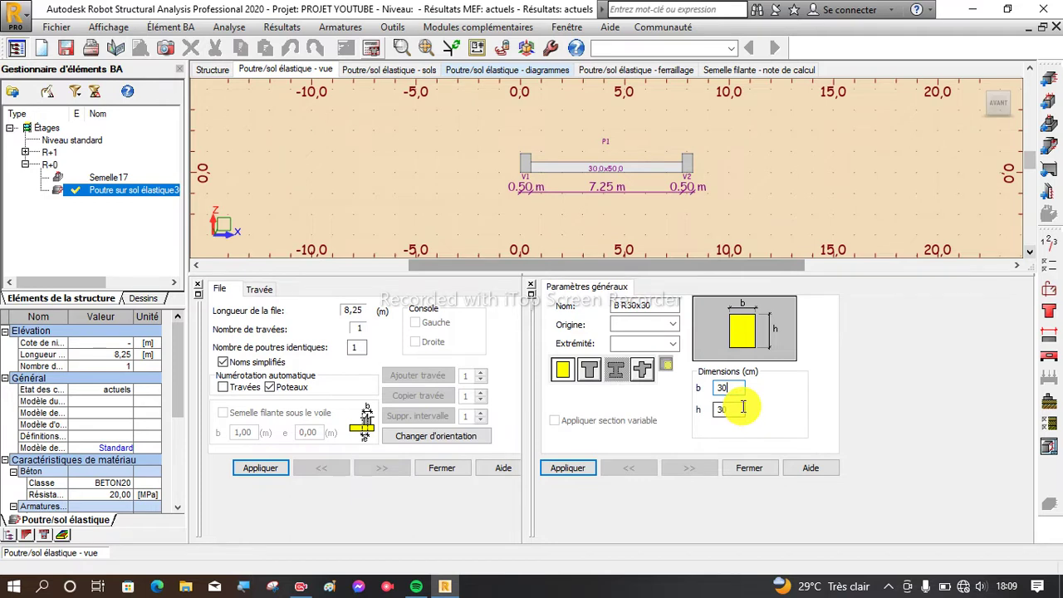
pyautogui.moveTo(737, 406); pyautogui.dragTo(665, 424)
pyautogui.write('65')
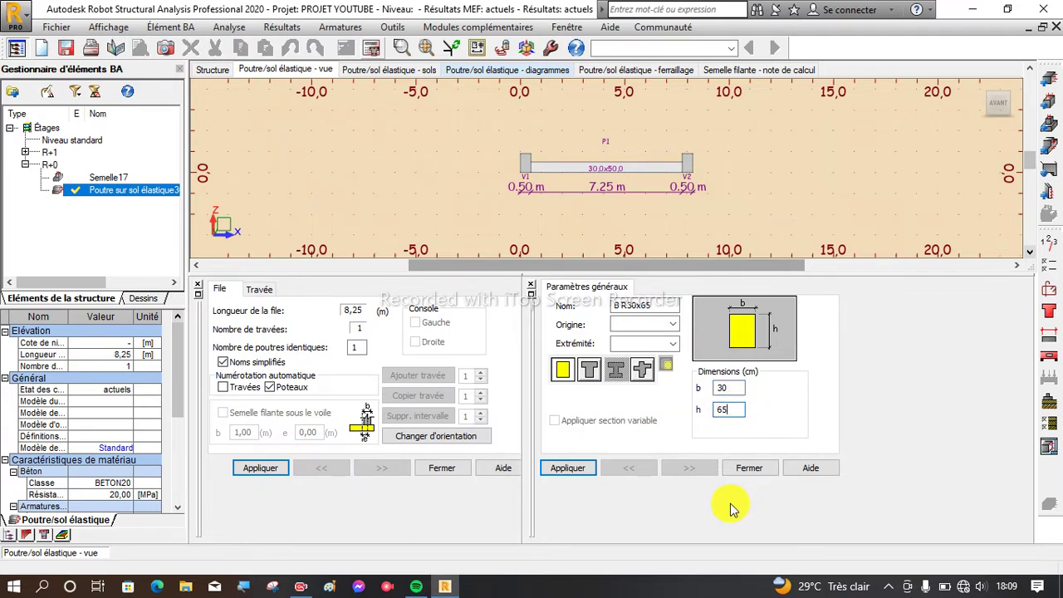
pyautogui.click(564, 469)
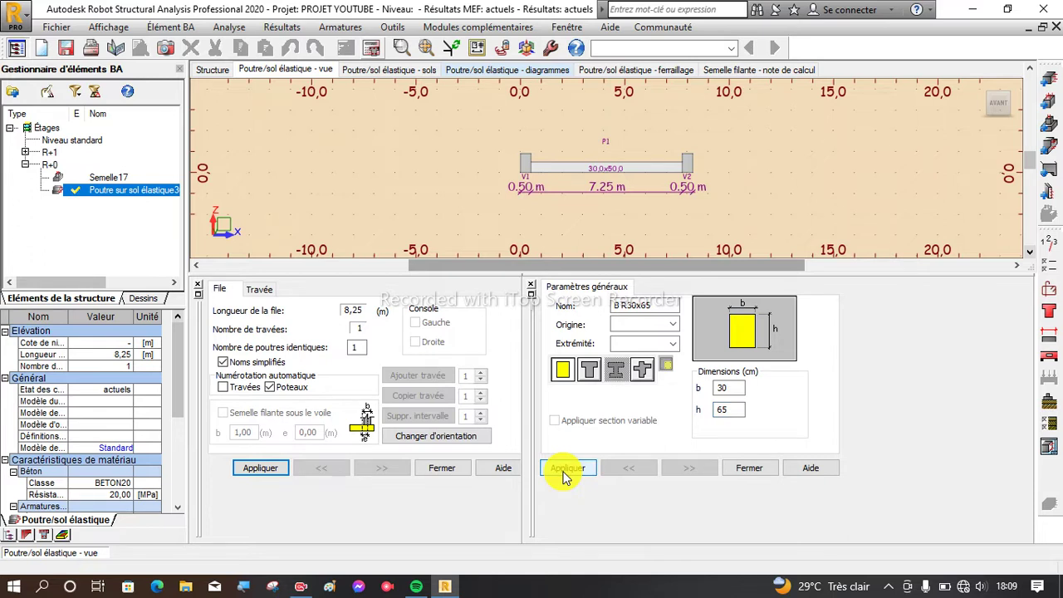
pyautogui.click(743, 470)
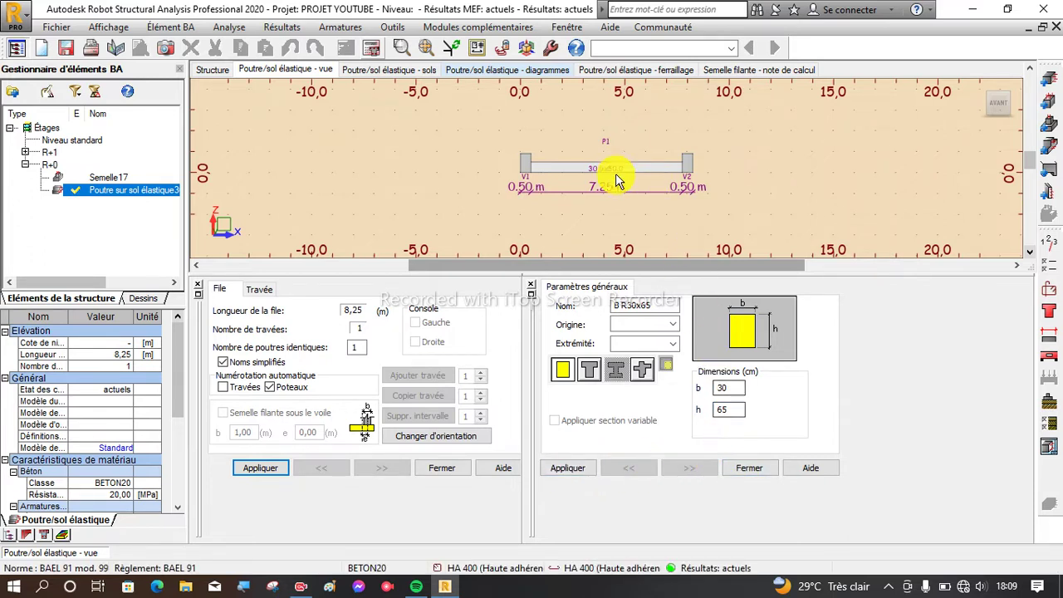
# Step: Select span P1, set its section height h to 65 cm, apply it and close the section definition
pyautogui.scroll(2, 606, 184)
pyautogui.click(607, 141)
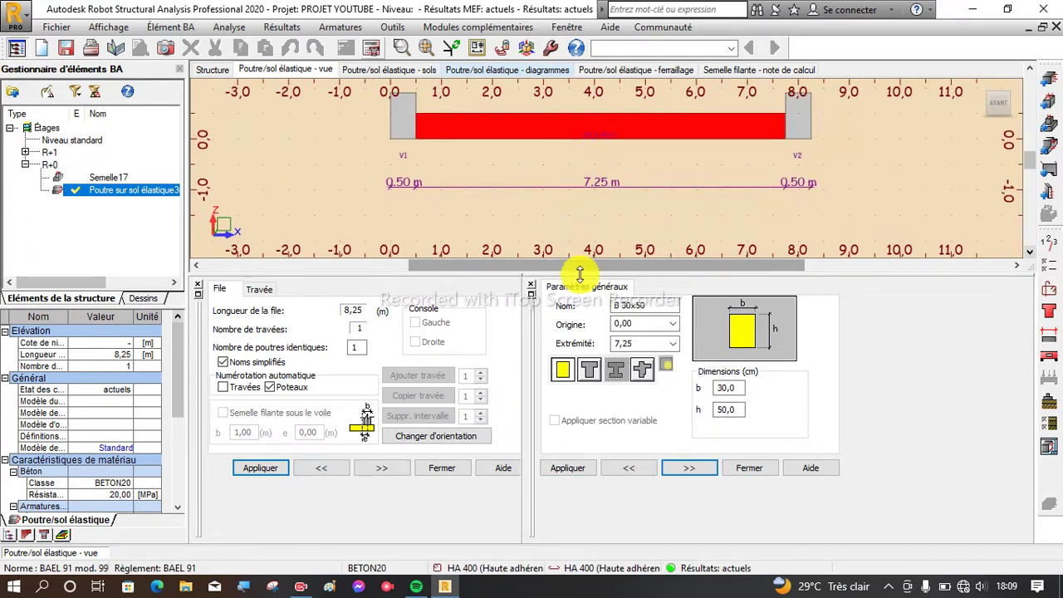
pyautogui.doubleClick(735, 409)
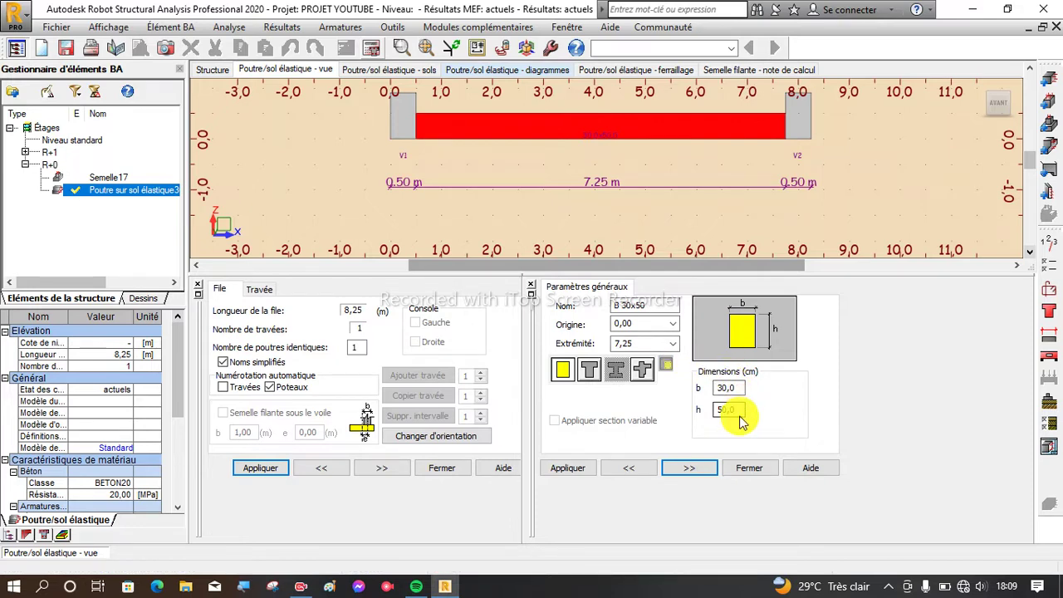
pyautogui.write('65')
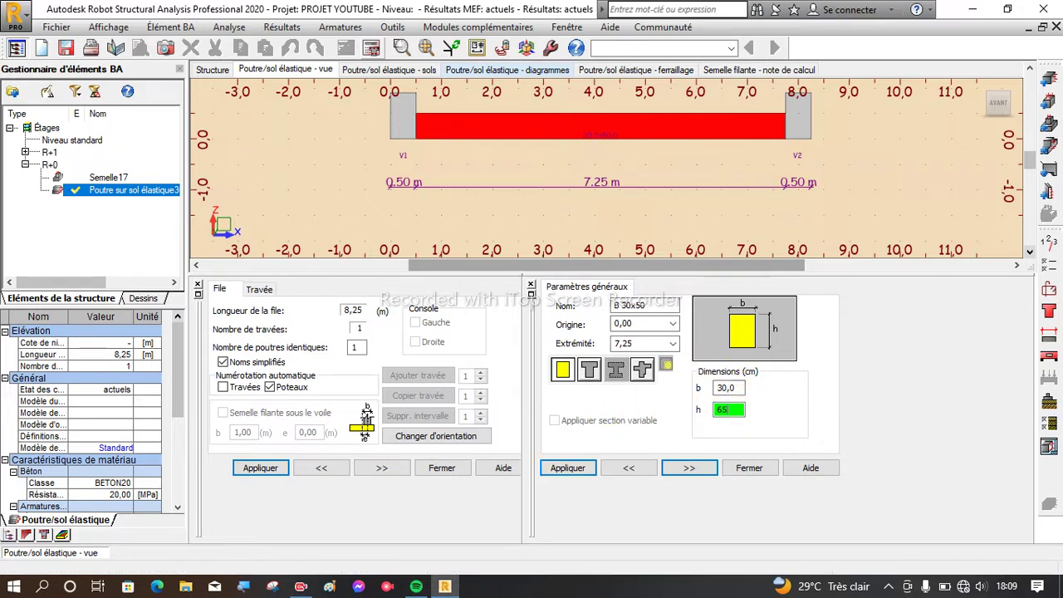
pyautogui.click(558, 469)
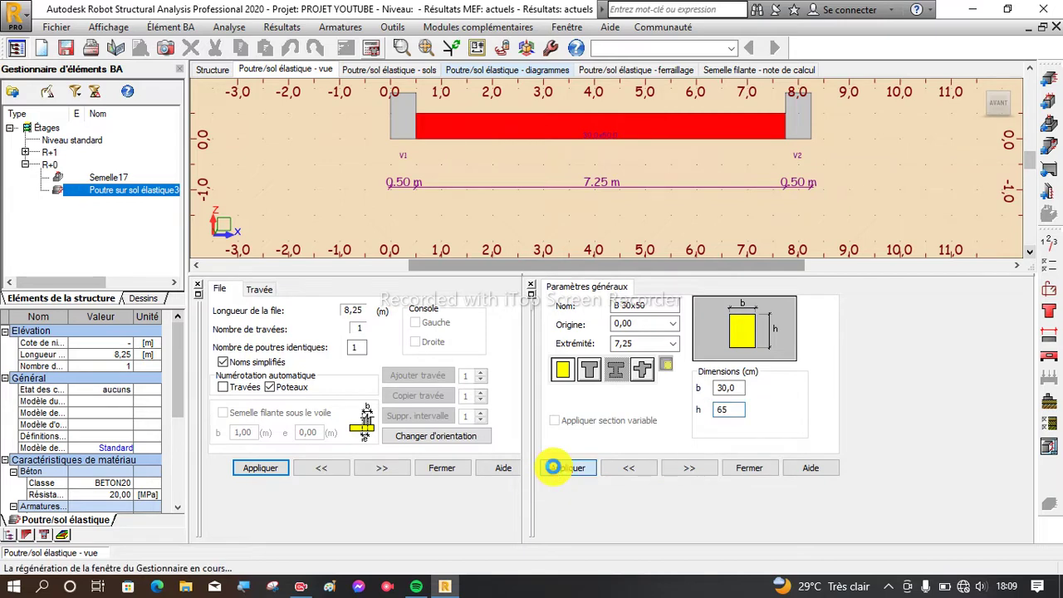
pyautogui.scroll(2, 581, 181)
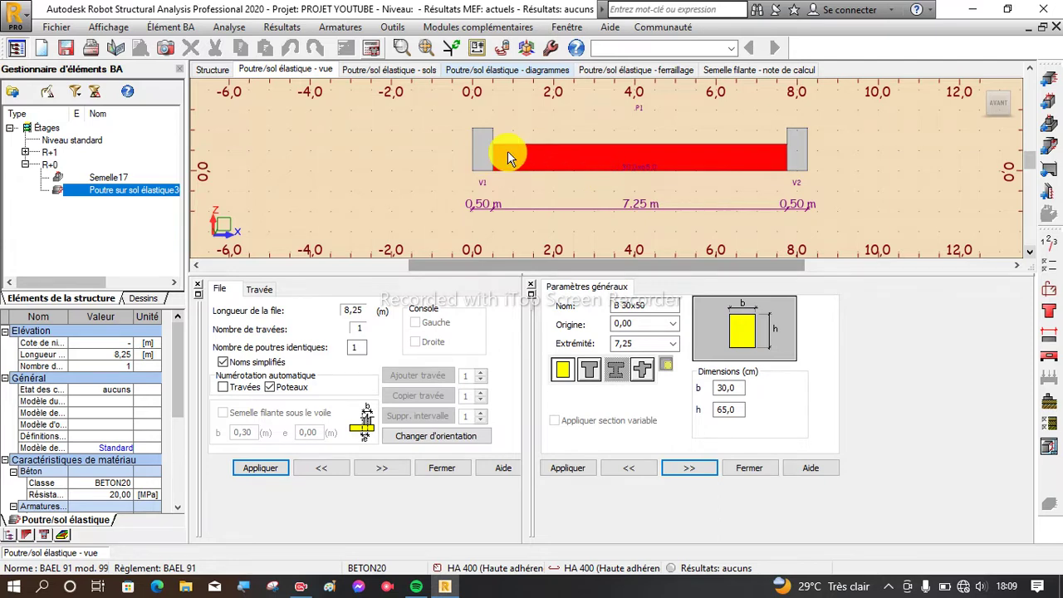
pyautogui.scroll(-2, 515, 158)
pyautogui.click(566, 469)
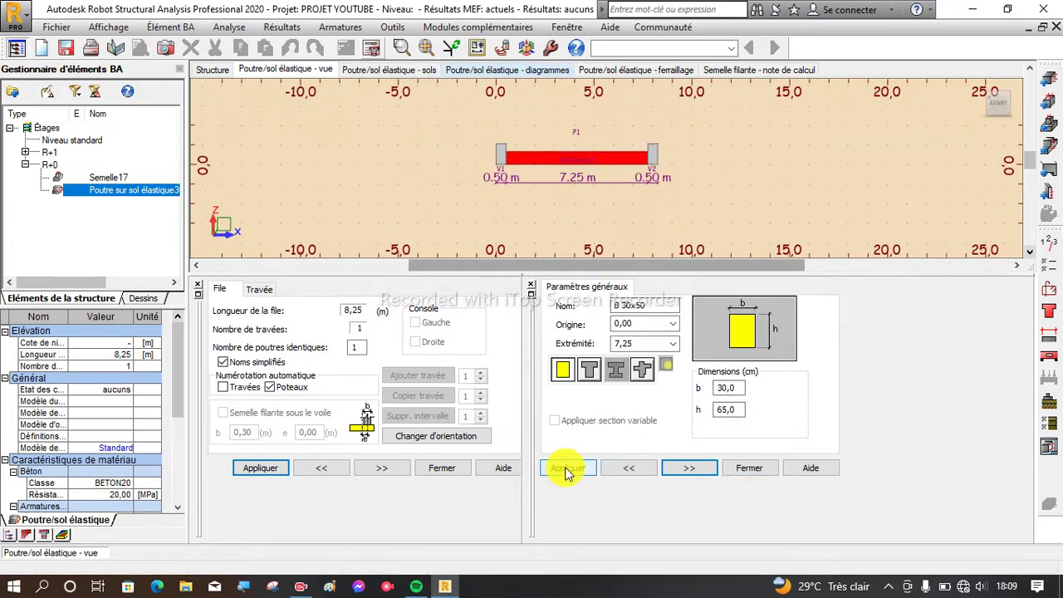
pyautogui.click(750, 469)
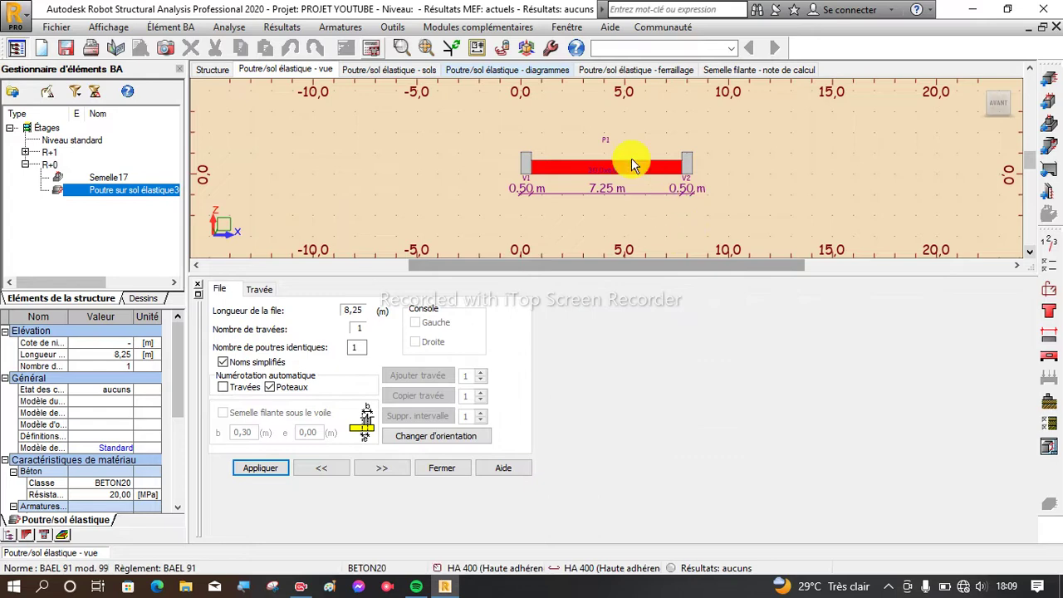
pyautogui.scroll(3, 598, 176)
pyautogui.scroll(-1, 597, 144)
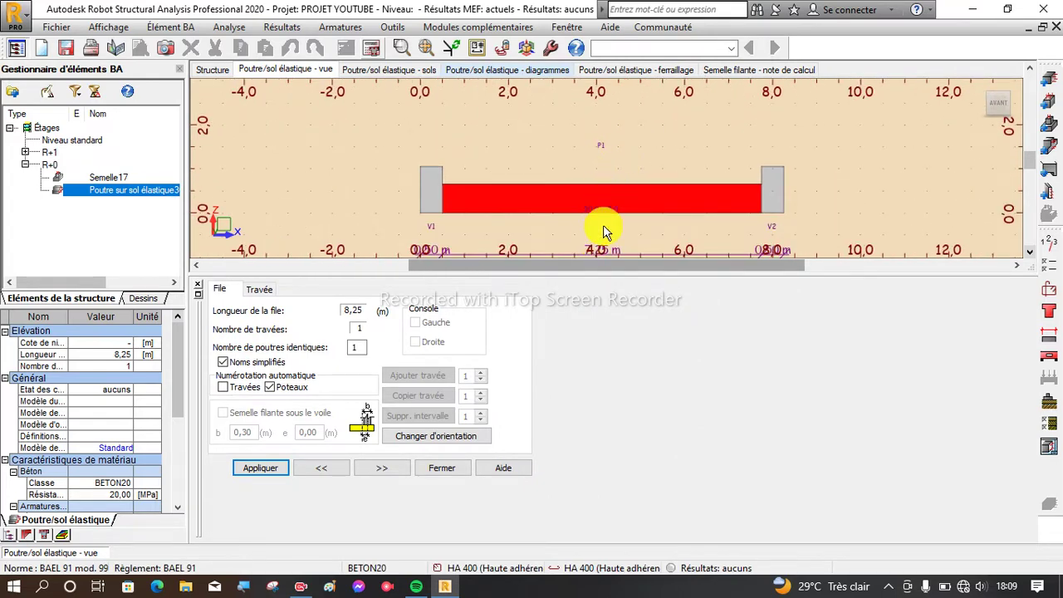
pyautogui.scroll(2, 606, 229)
pyautogui.scroll(-3, 611, 223)
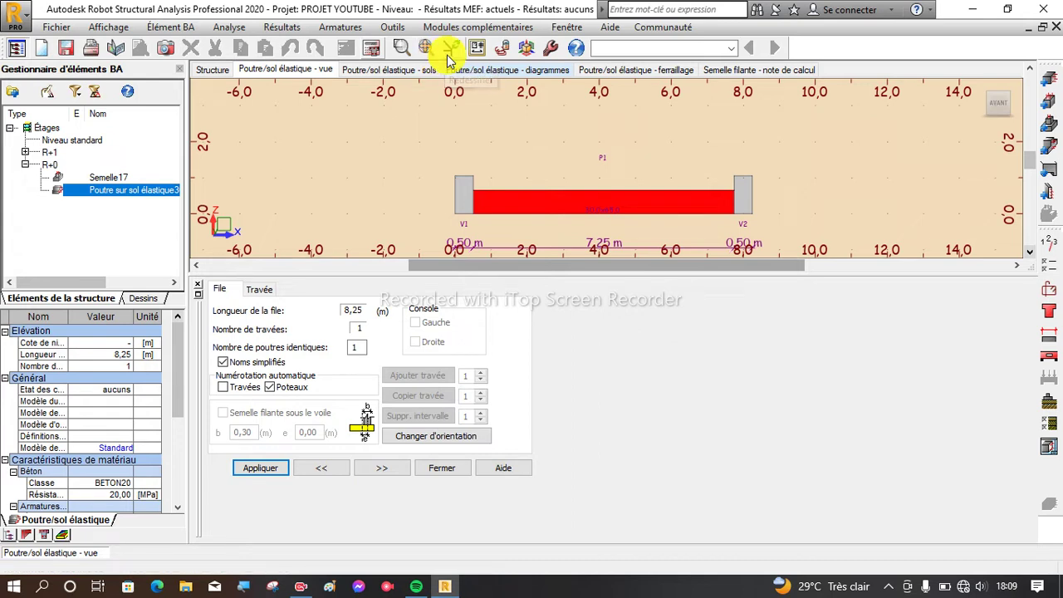
# Step: Recalculate the elastic-soil beam with the new section height and close the error report
pyautogui.click(372, 51)
pyautogui.click(586, 365)
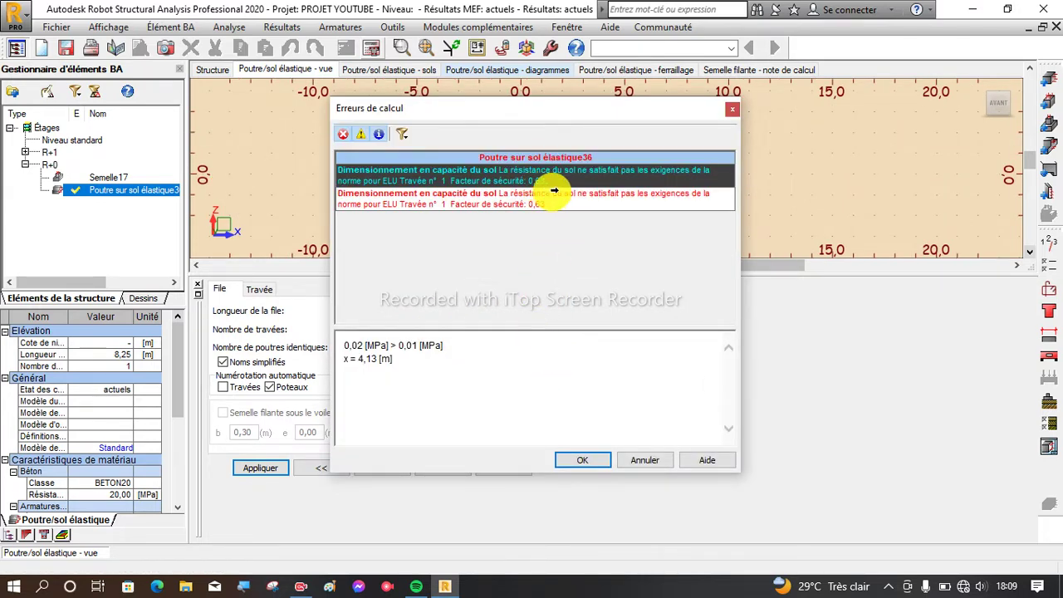
pyautogui.click(593, 460)
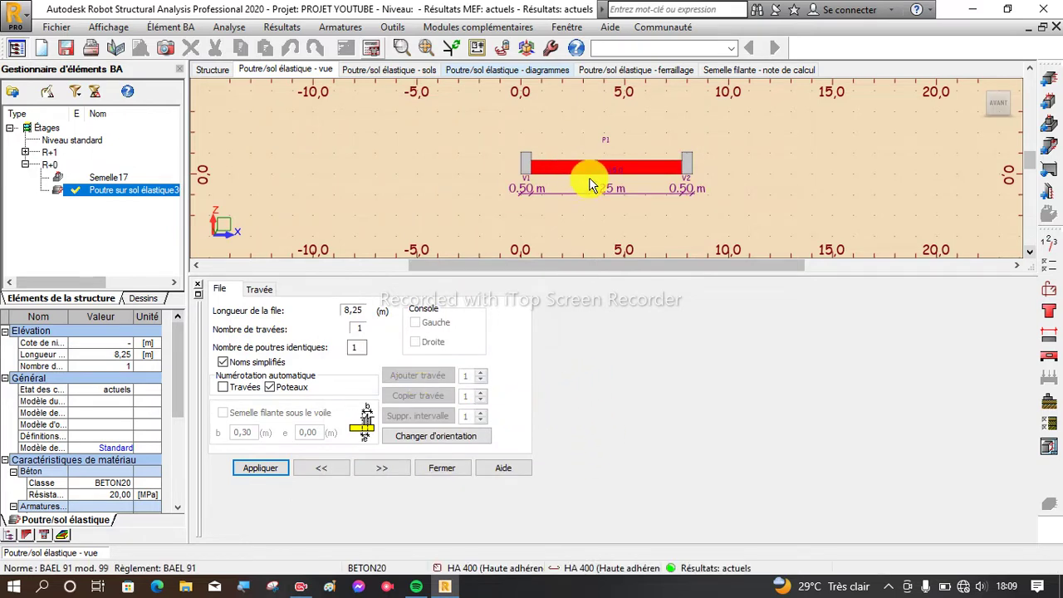
# Step: Reopen the section definition for span P1 and apply b = 40 cm and h = 75 cm
pyautogui.click(637, 241)
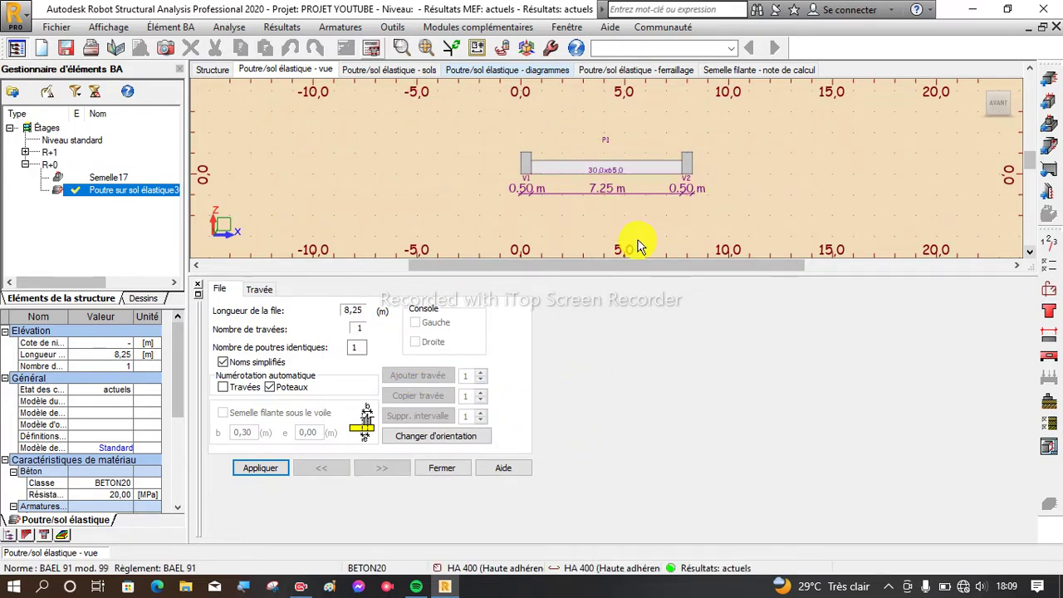
pyautogui.click(653, 170)
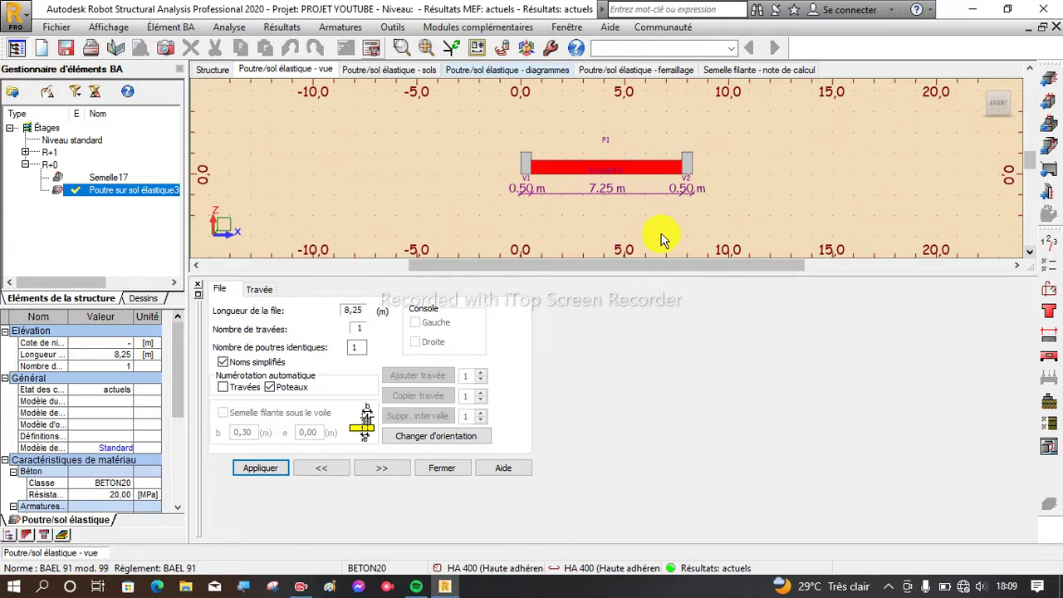
pyautogui.click(1048, 310)
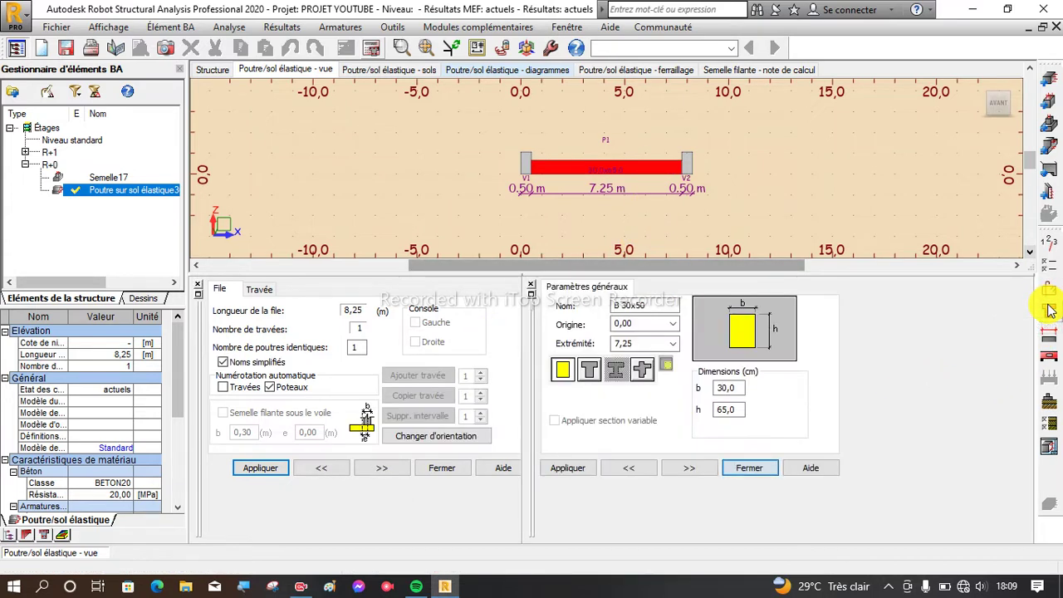
pyautogui.doubleClick(741, 388)
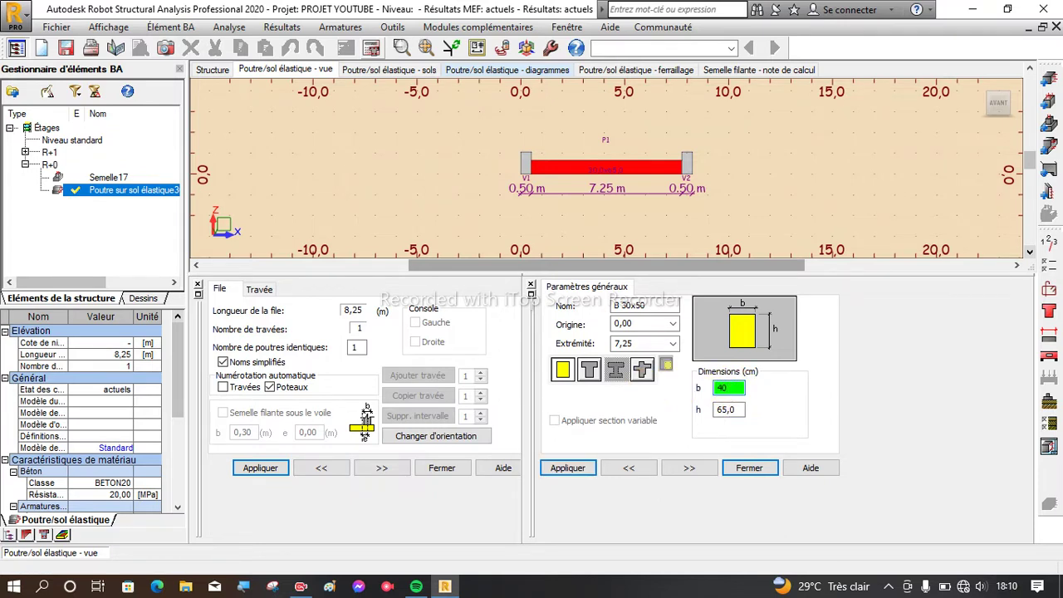
pyautogui.write('40')
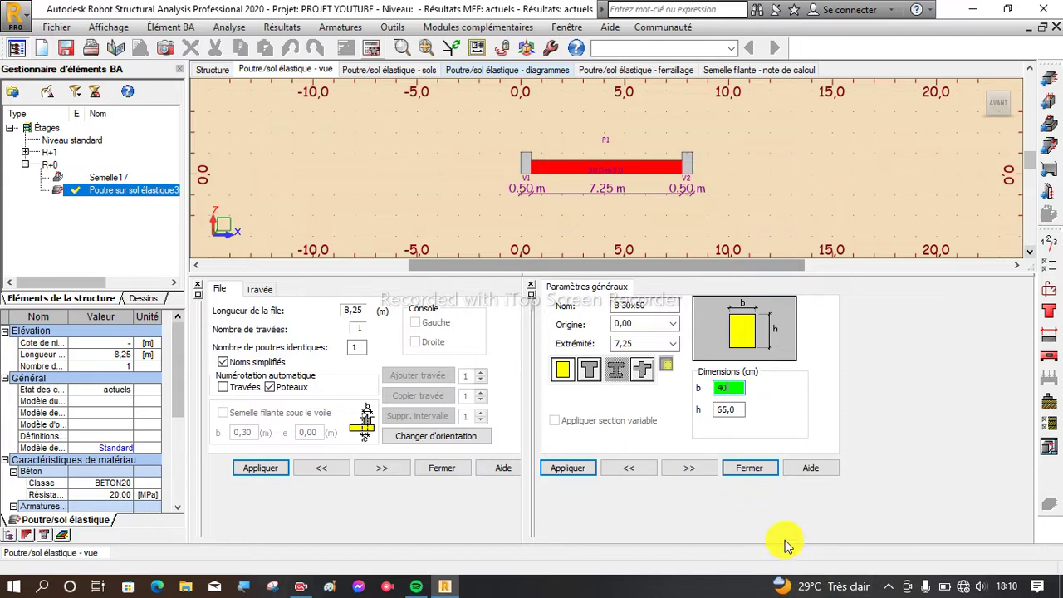
pyautogui.doubleClick(730, 409)
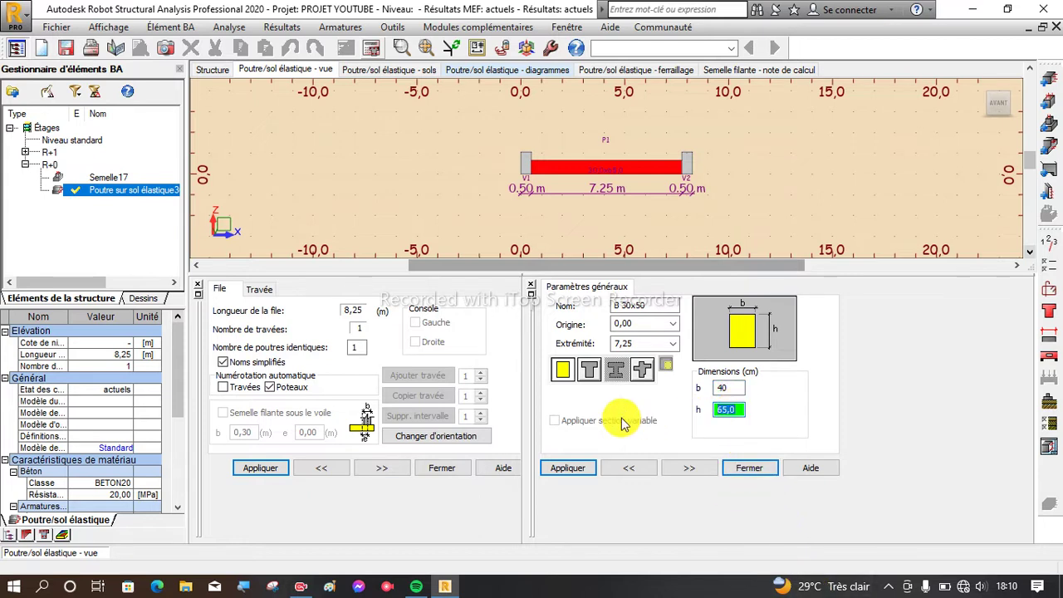
pyautogui.write('75')
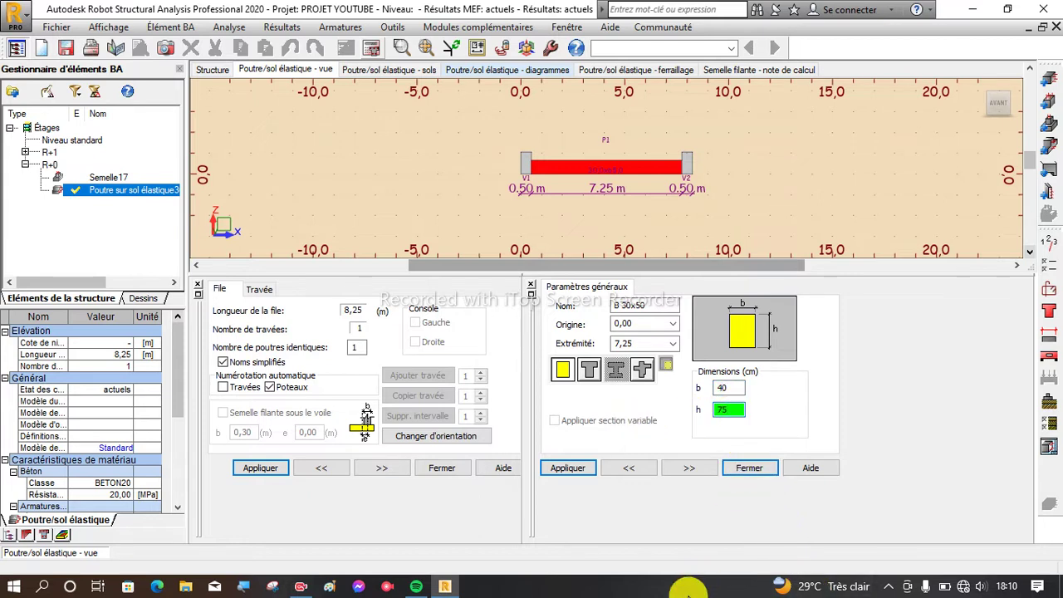
pyautogui.click(566, 469)
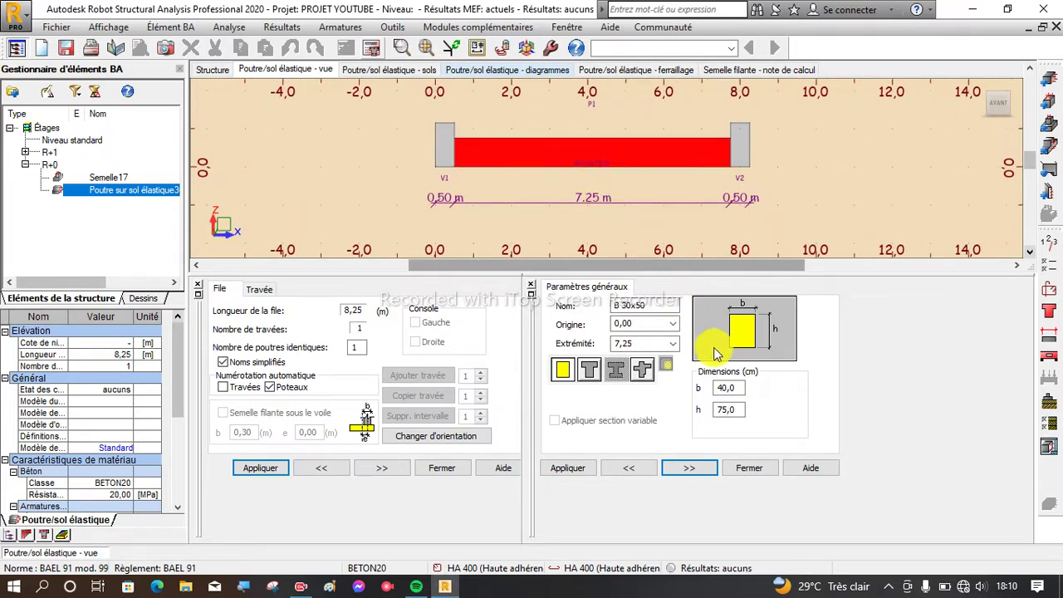
# Step: Increase the span's section height h to 80 cm and apply it
pyautogui.doubleClick(743, 409)
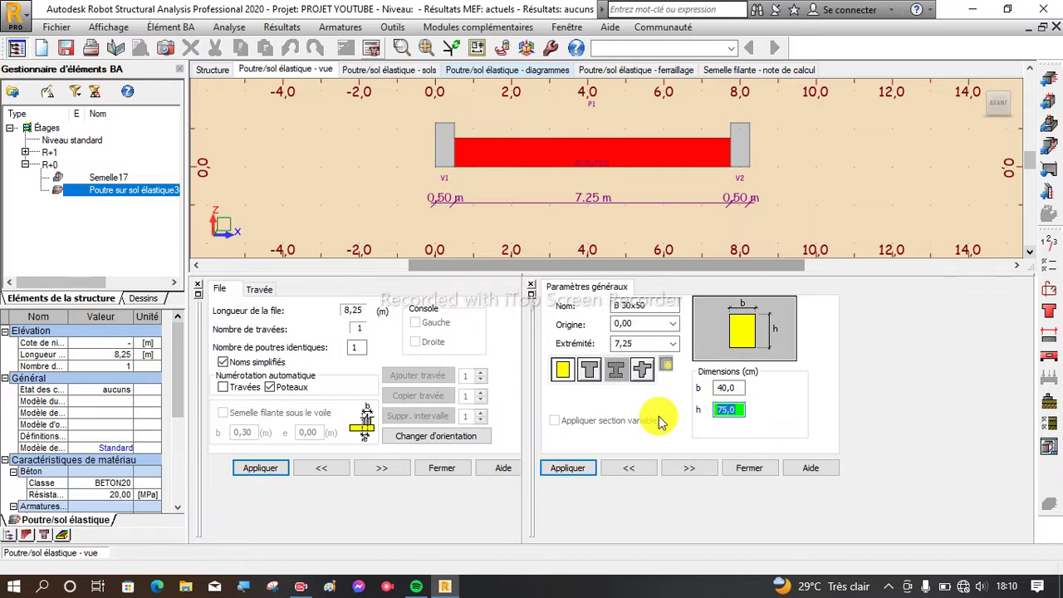
pyautogui.write('80')
pyautogui.click(567, 468)
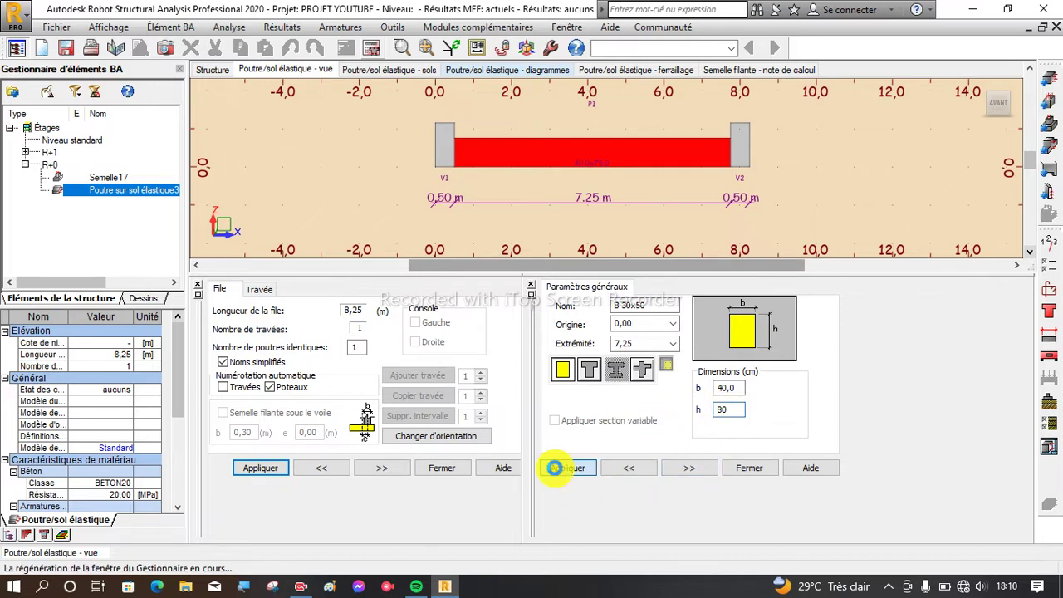
# Step: Rerun the beam calculation with the enlarged section and dismiss its error report
pyautogui.click(372, 48)
pyautogui.click(585, 368)
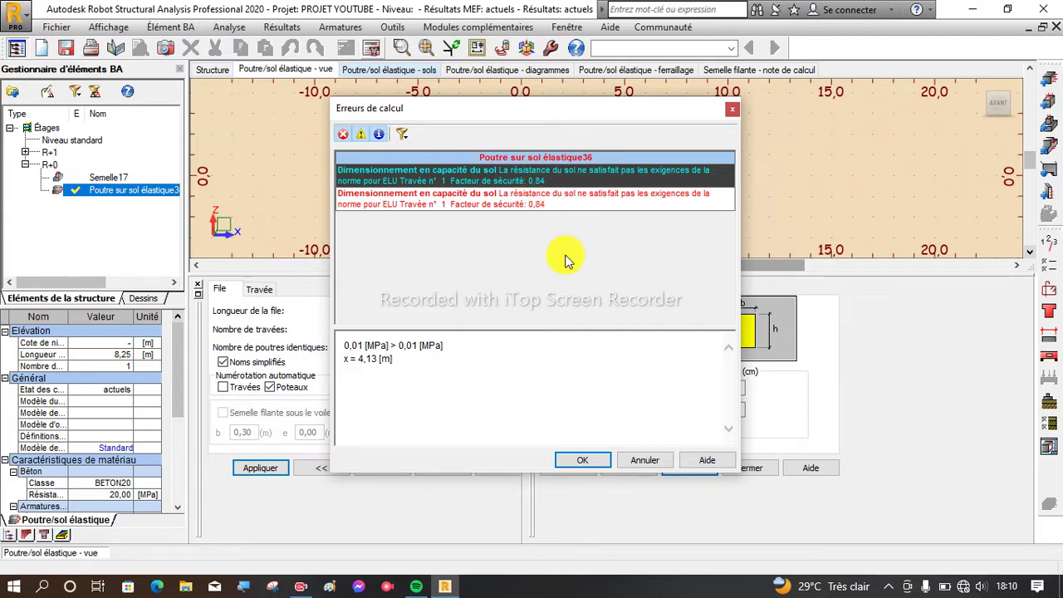
pyautogui.click(577, 461)
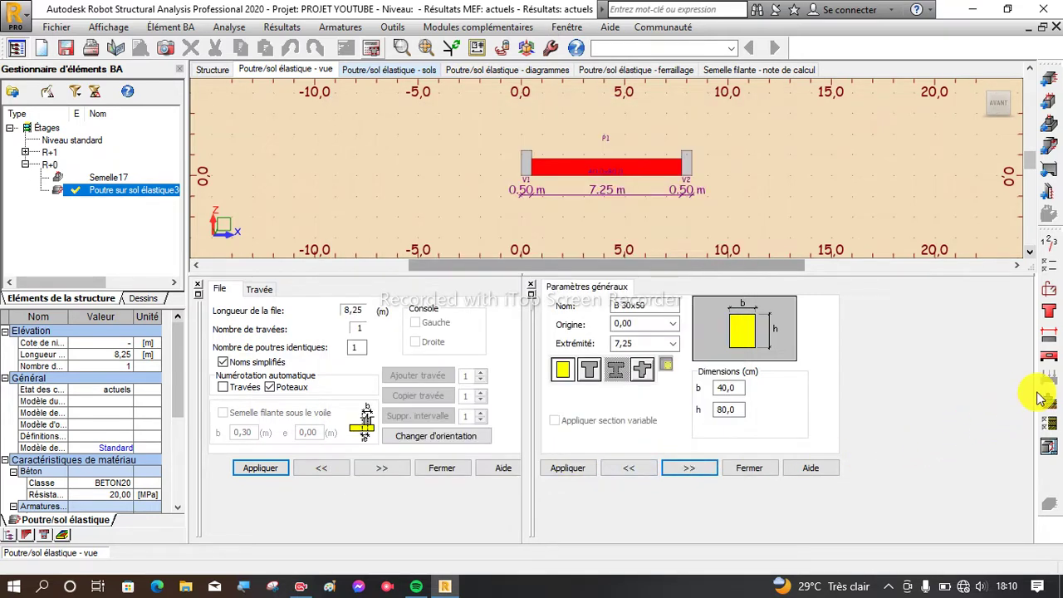
# Step: Set the minimum longitudinal bar diameter to 25 in the reinforcement layout settings and confirm
pyautogui.click(1032, 292)
pyautogui.click(600, 101)
pyautogui.click(578, 135)
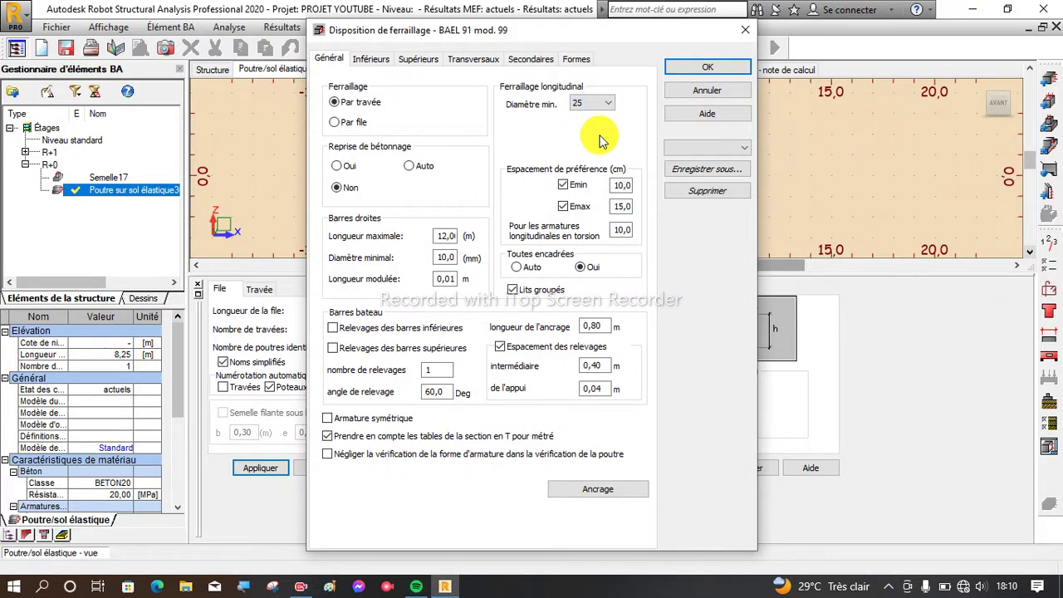
pyautogui.click(693, 73)
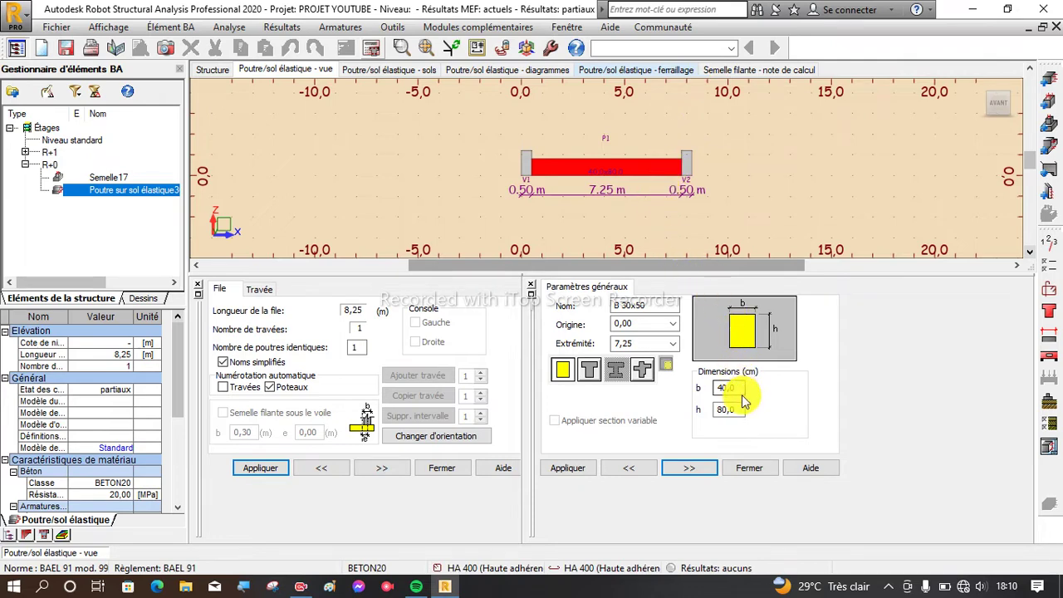
# Step: Increase the span's section height h to 100 cm, apply it and rerun the beam calculation, dismissing its error report
pyautogui.press('Tab')
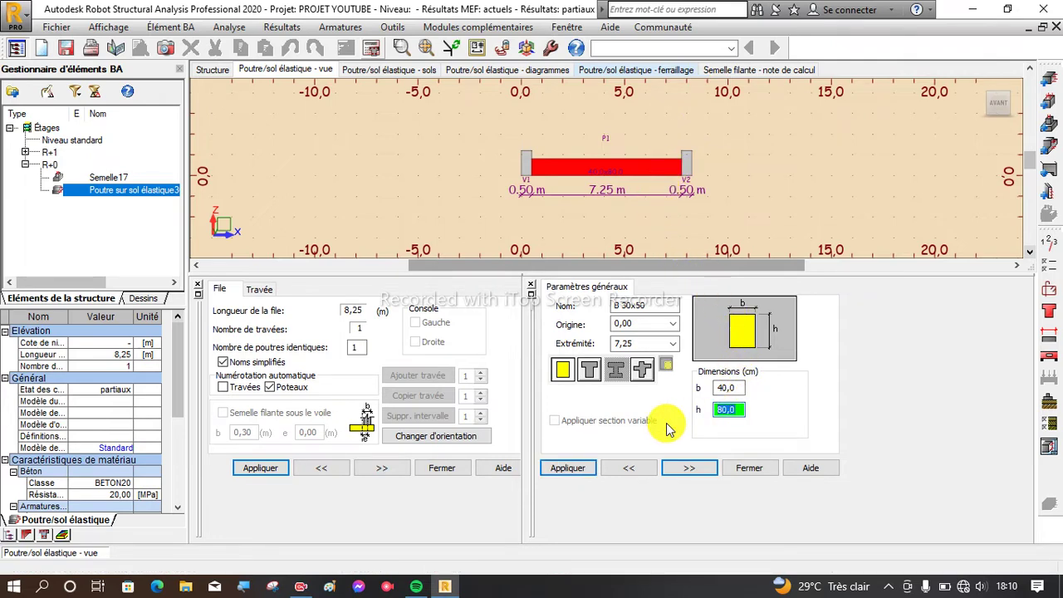
pyautogui.write('10')
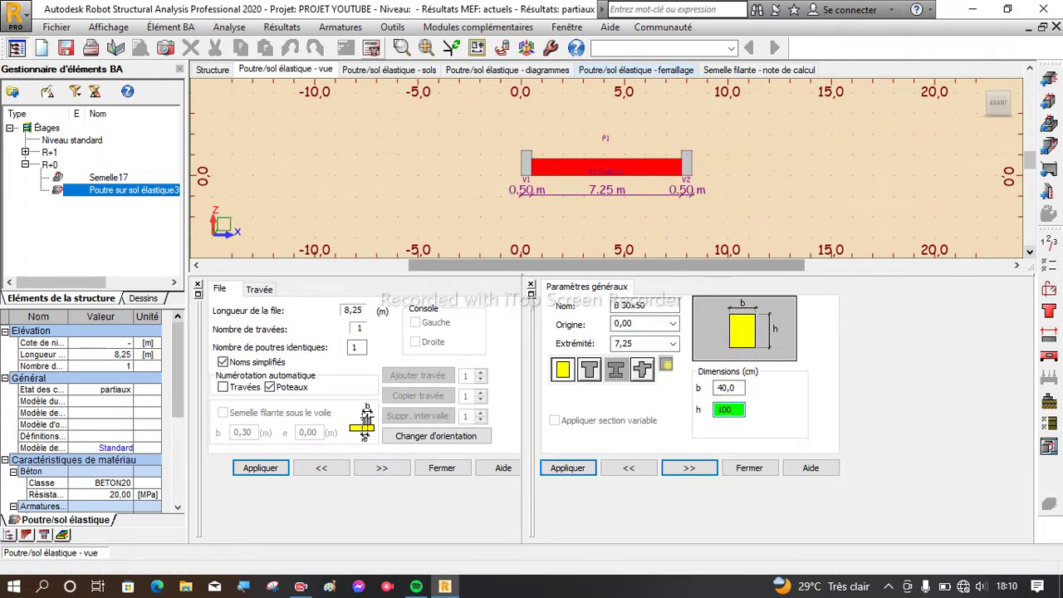
pyautogui.click(568, 469)
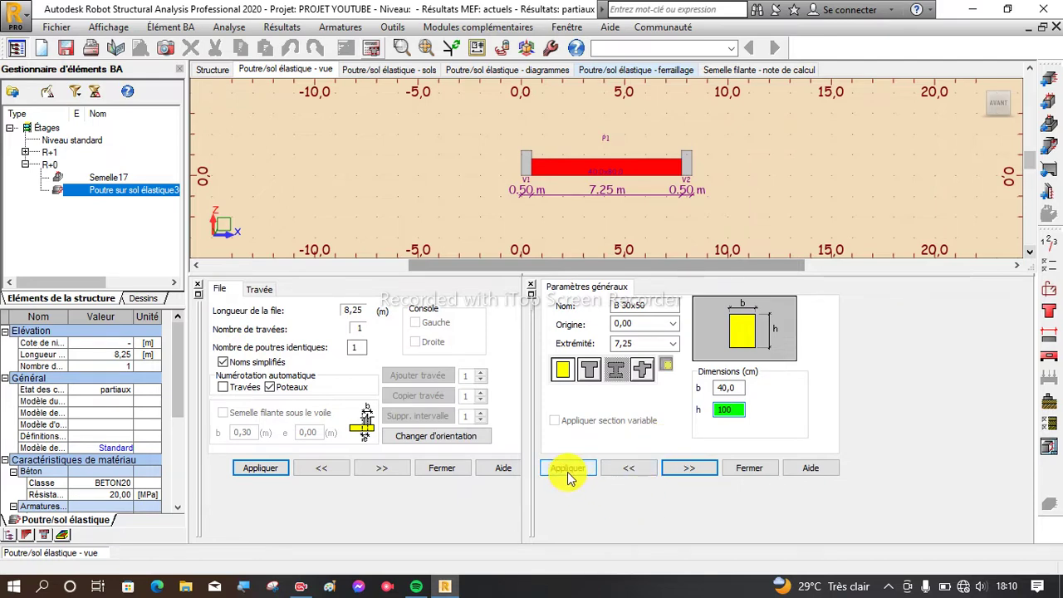
pyautogui.click(400, 48)
pyautogui.click(586, 365)
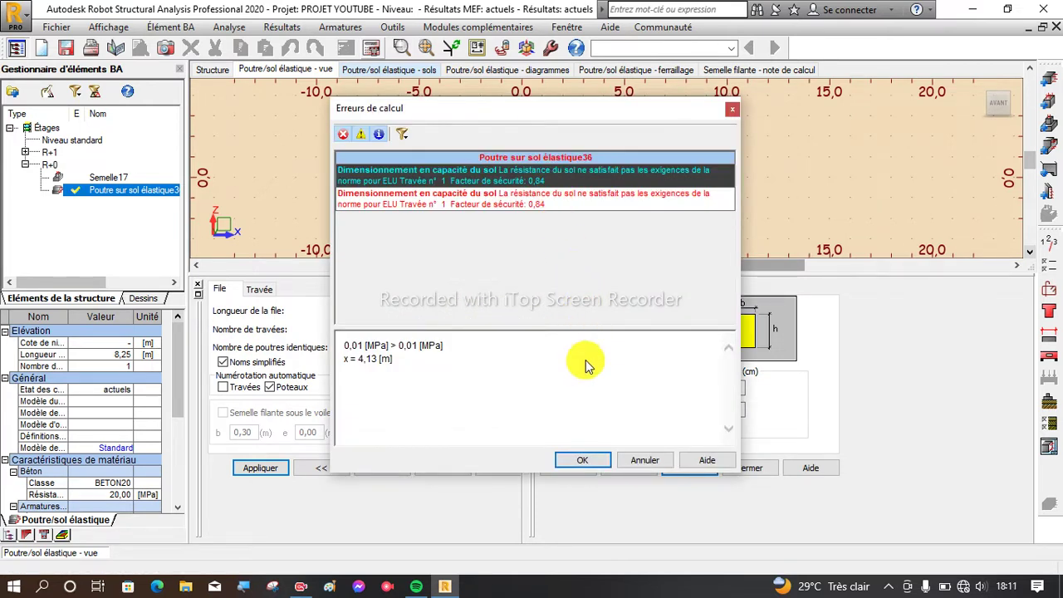
pyautogui.click(573, 460)
# Step: Set the section width b to 50 cm, apply it and rerun the beam calculation
pyautogui.doubleClick(739, 391)
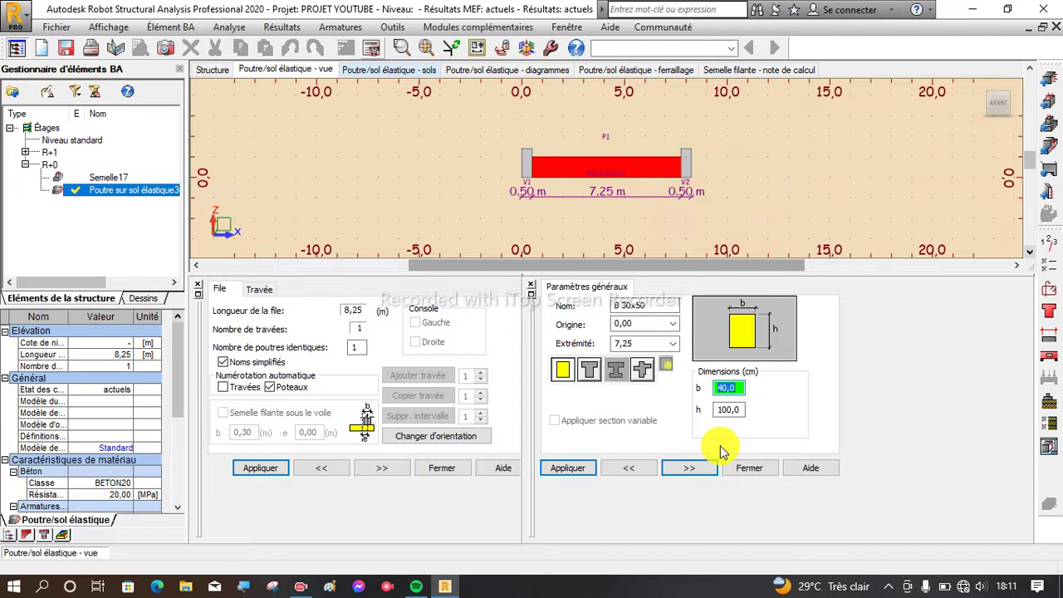
pyautogui.write('50')
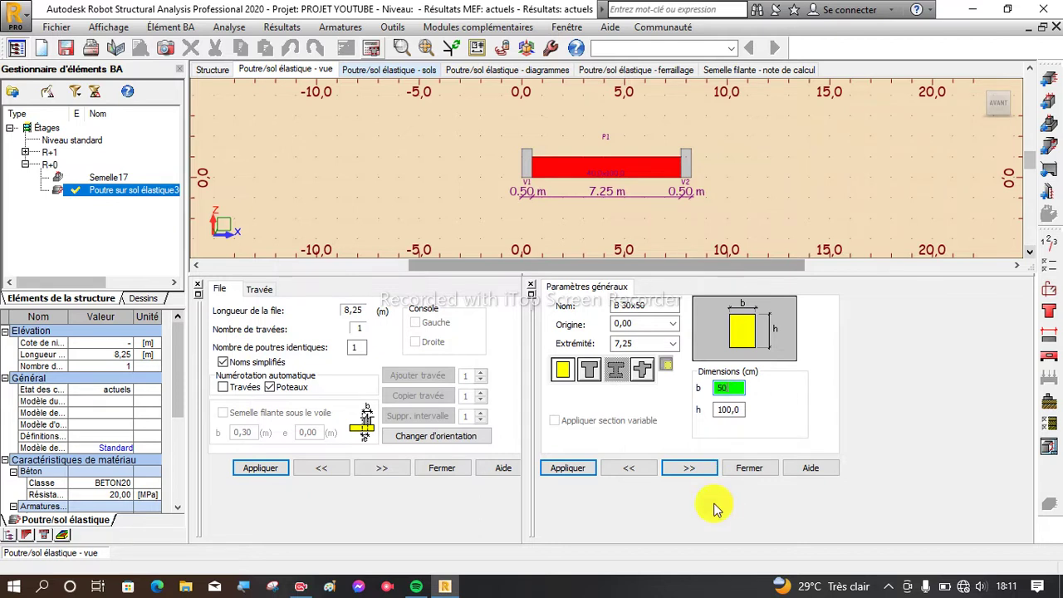
pyautogui.click(568, 467)
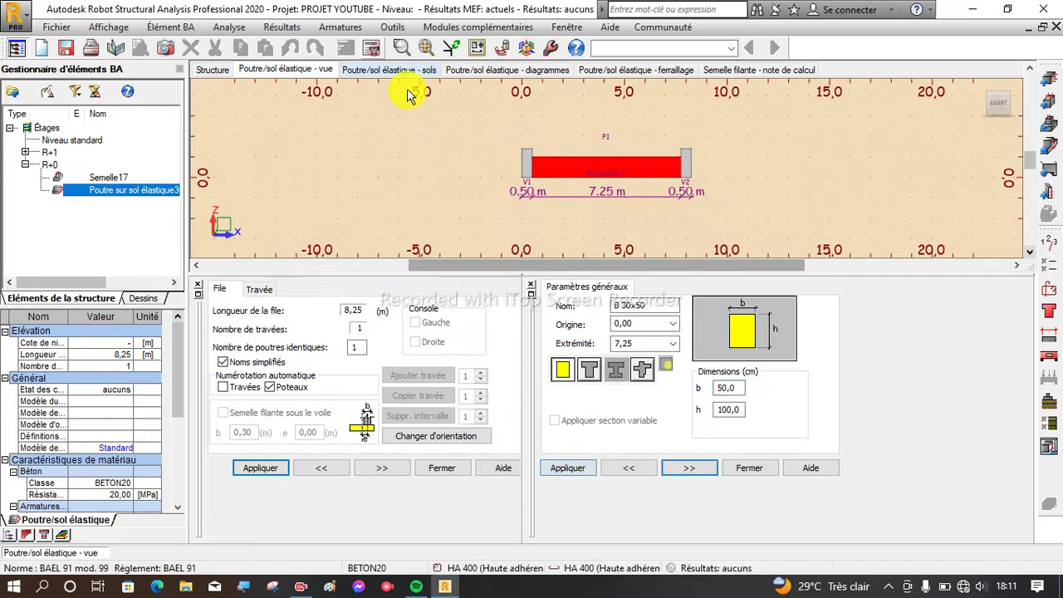
pyautogui.click(371, 47)
pyautogui.click(587, 366)
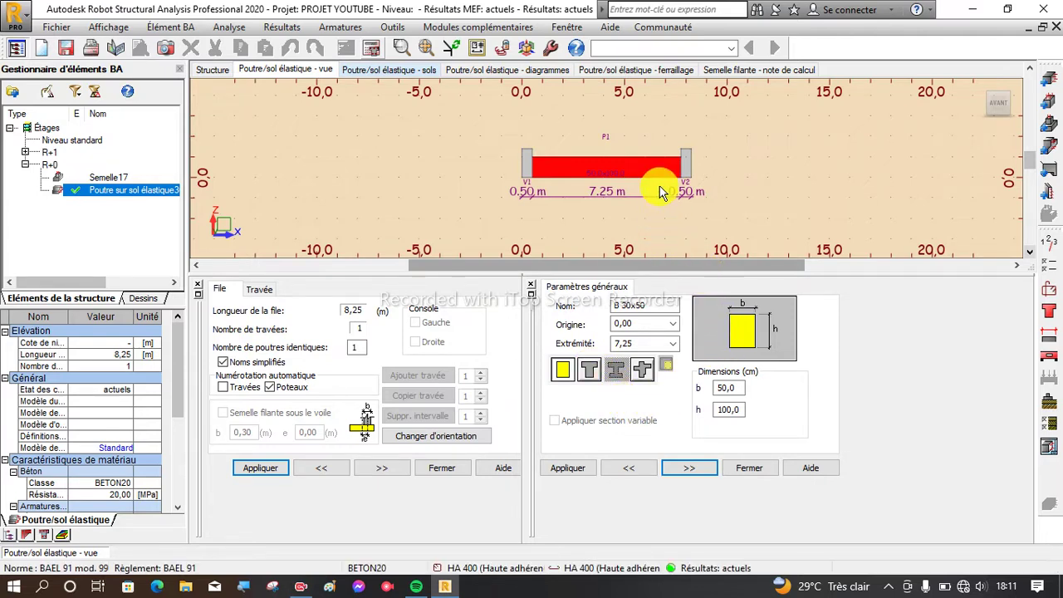
# Step: Examine the recalculated beam's elevation at both supports and review the settings of span P1 and its columns
pyautogui.scroll(3, 660, 191)
pyautogui.scroll(-1, 659, 191)
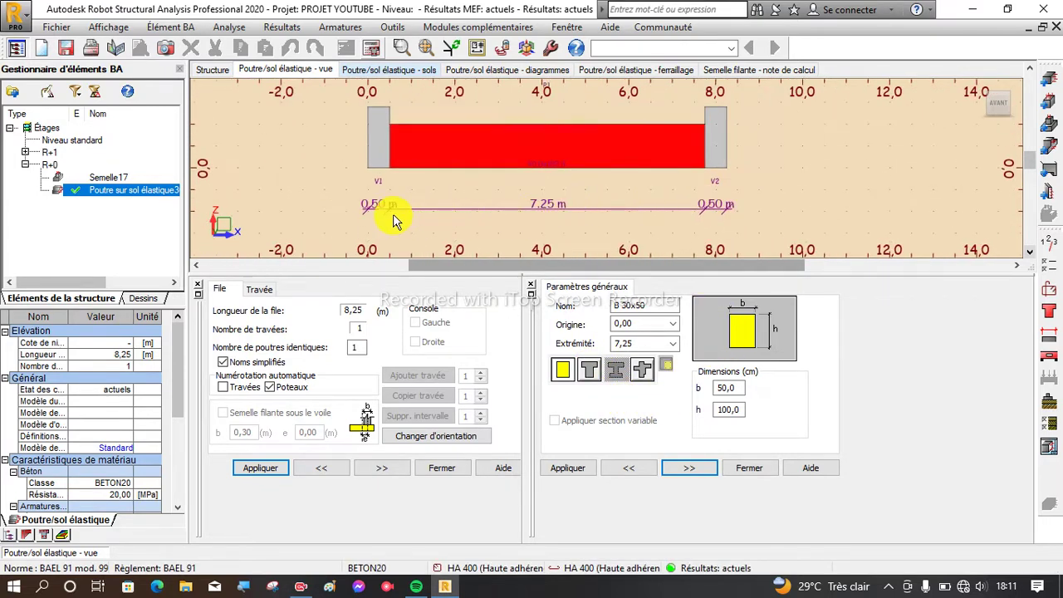
pyautogui.scroll(3, 387, 209)
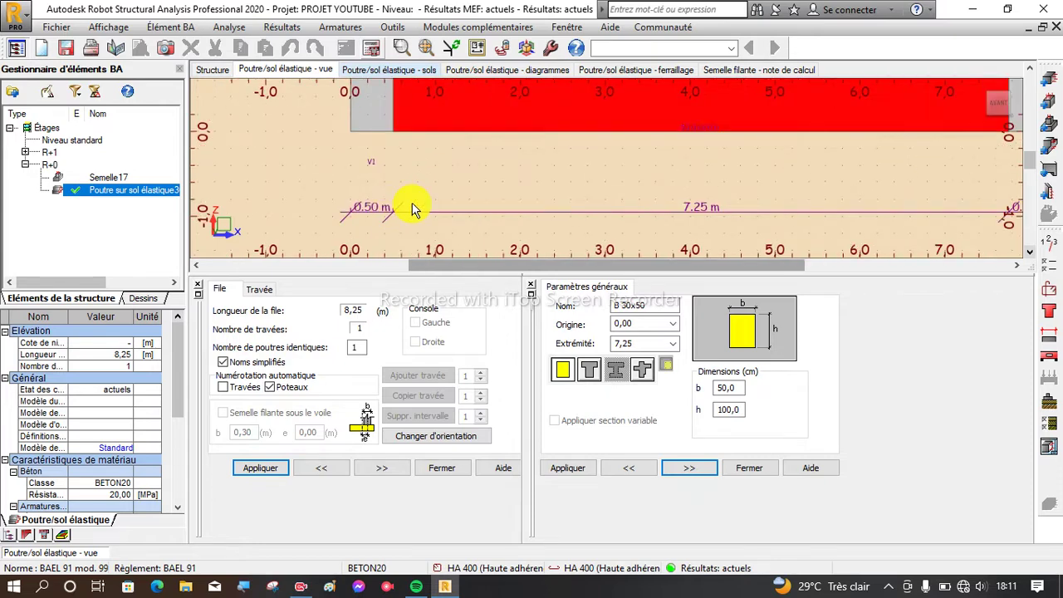
pyautogui.scroll(-2, 414, 210)
pyautogui.scroll(2, 570, 219)
pyautogui.scroll(-3, 570, 218)
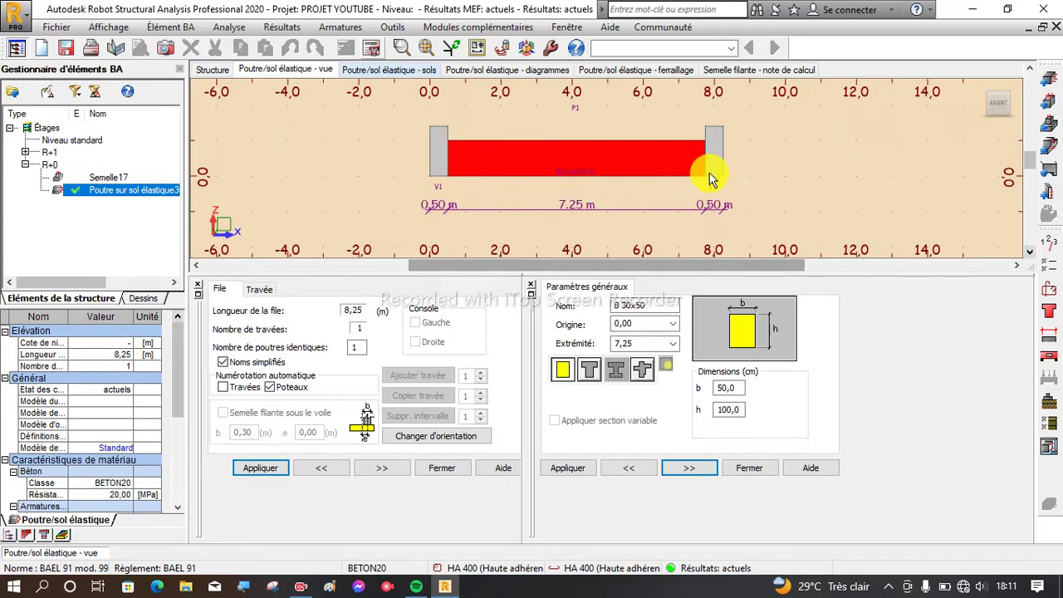
pyautogui.scroll(1, 610, 213)
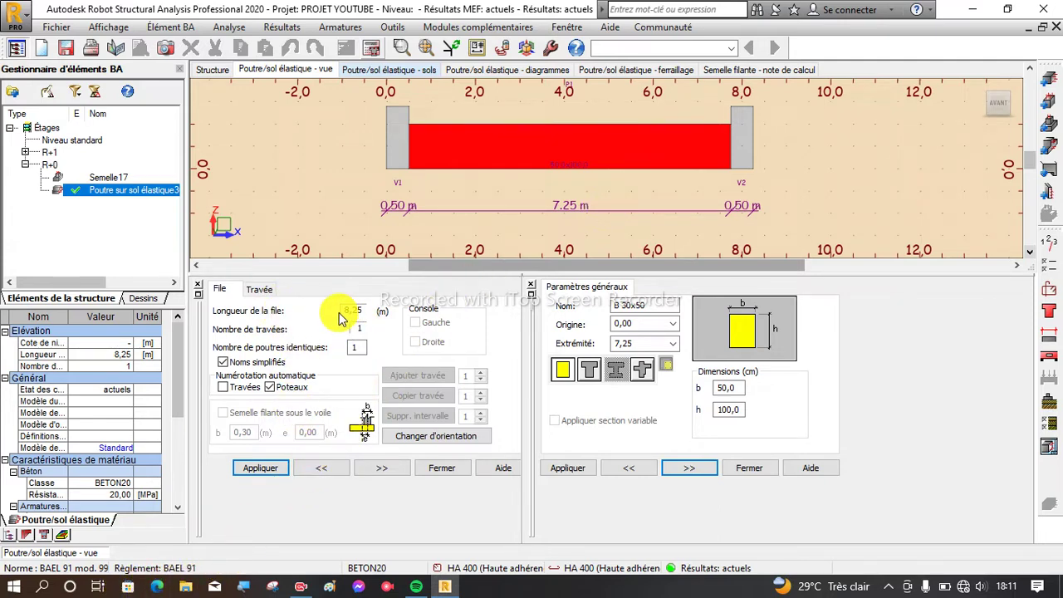
pyautogui.click(267, 289)
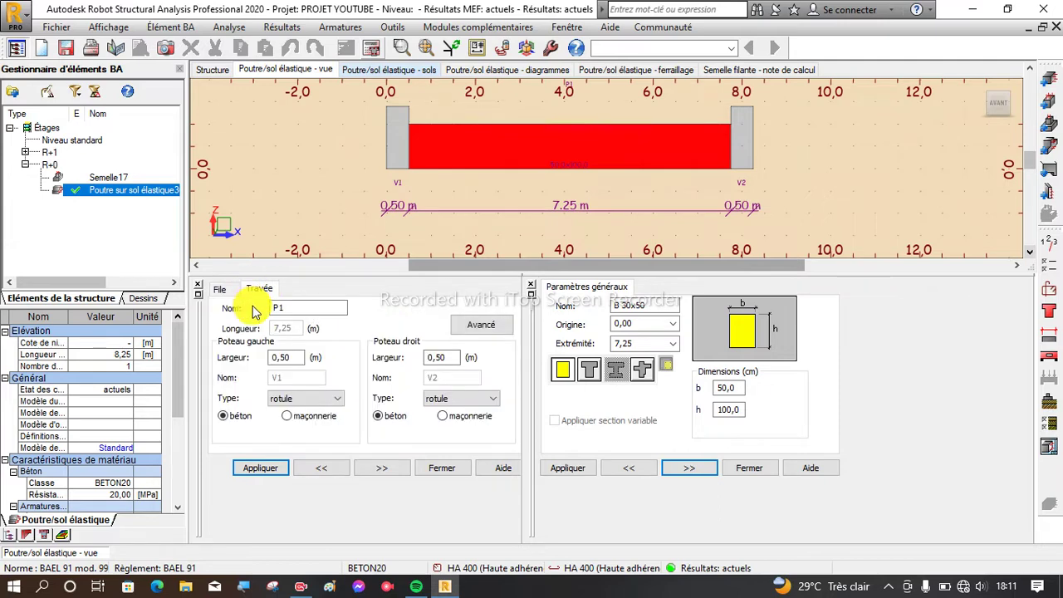
pyautogui.click(221, 289)
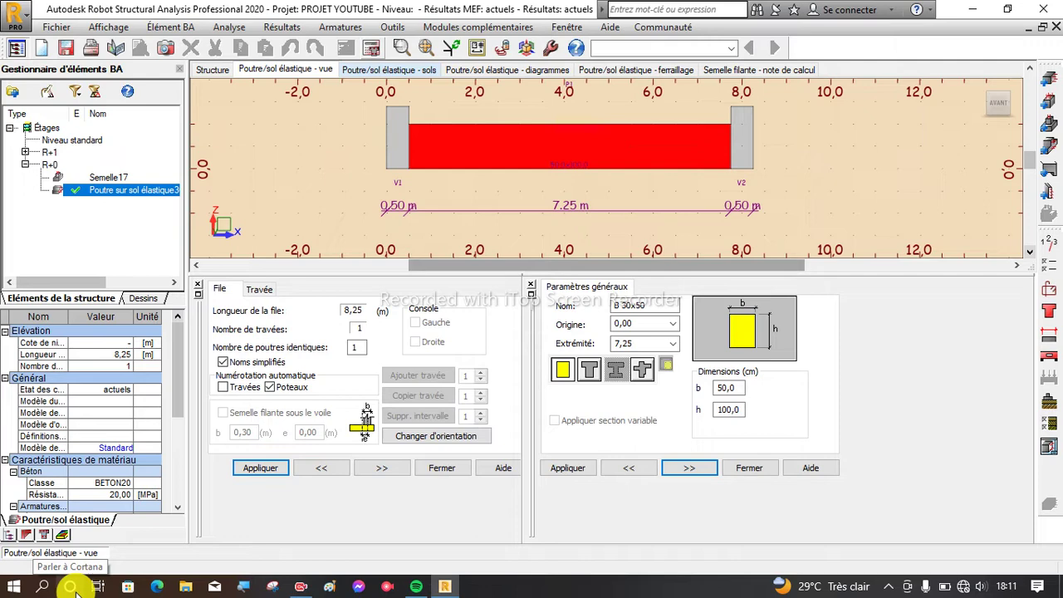
pyautogui.click(43, 586)
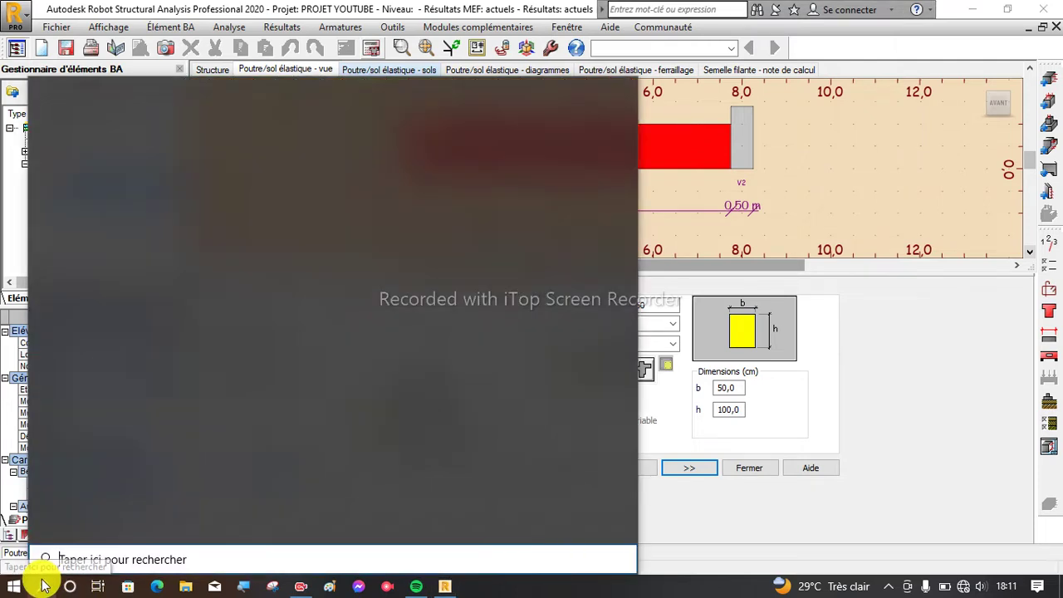
pyautogui.write('ca')
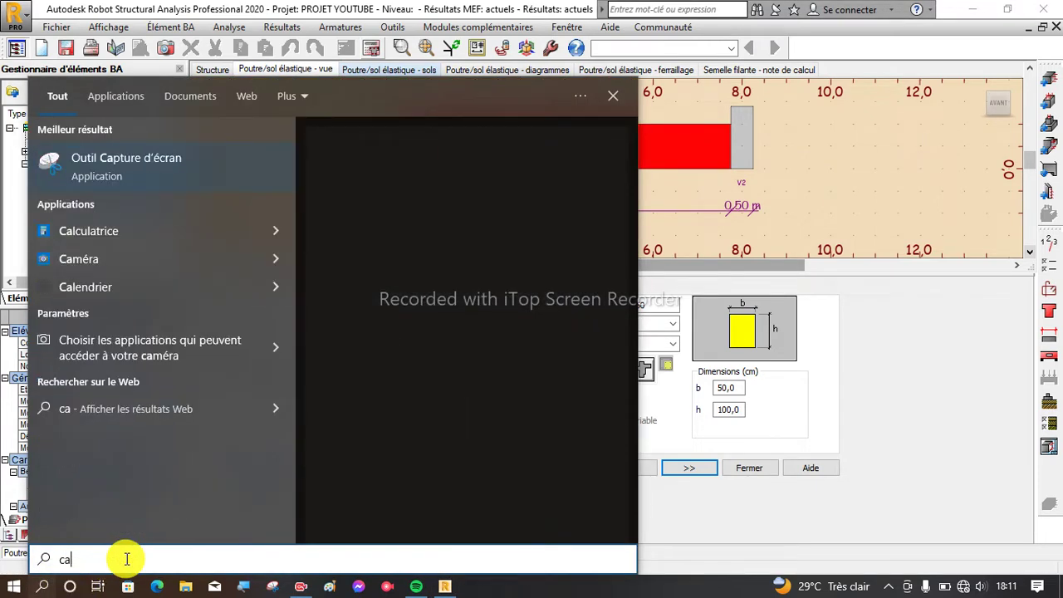
pyautogui.write('lcu')
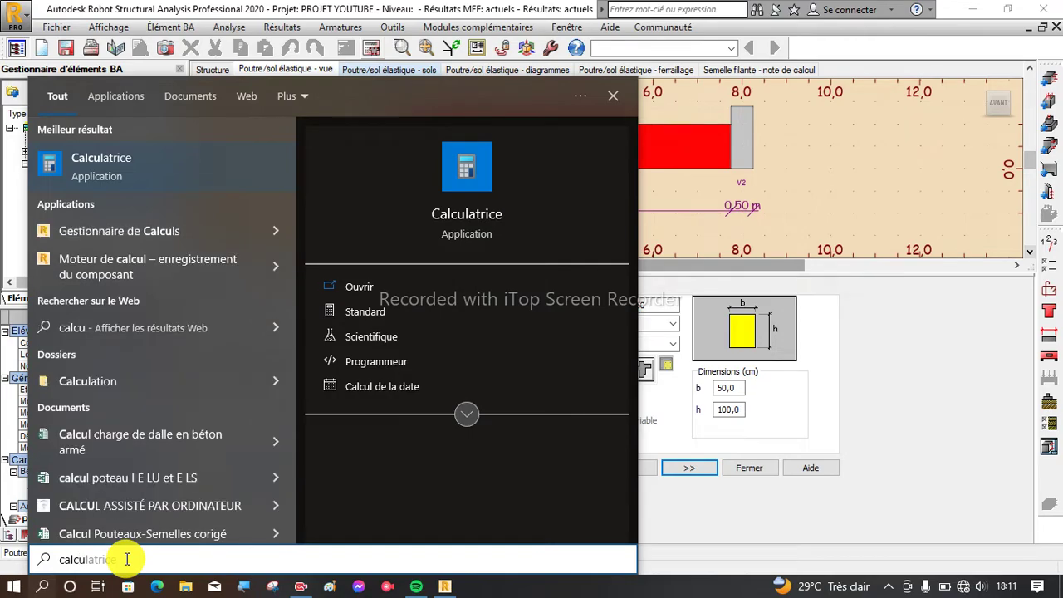
pyautogui.press('Return')
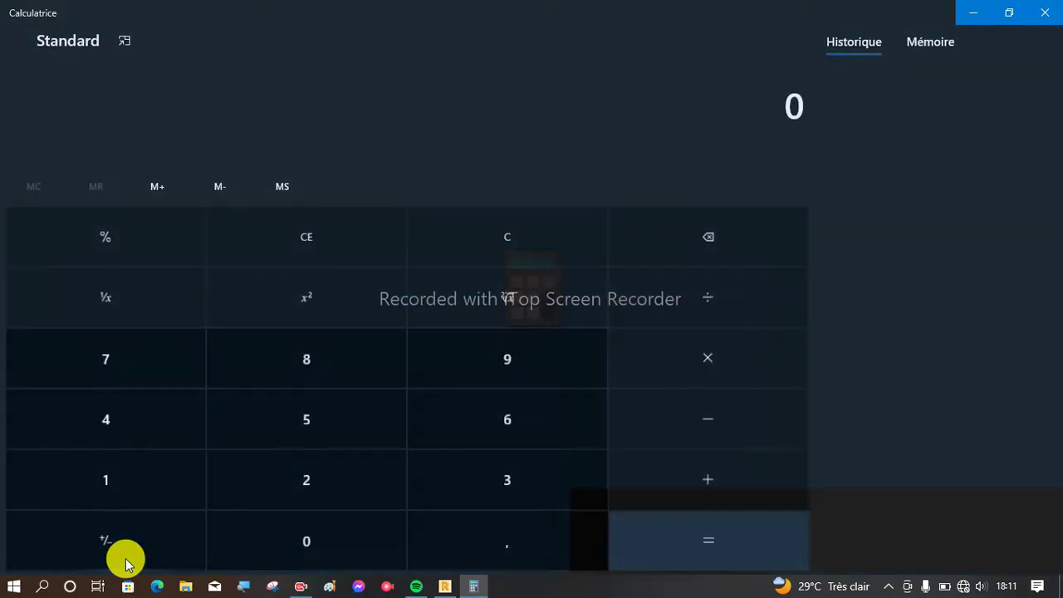
pyautogui.click(1010, 19)
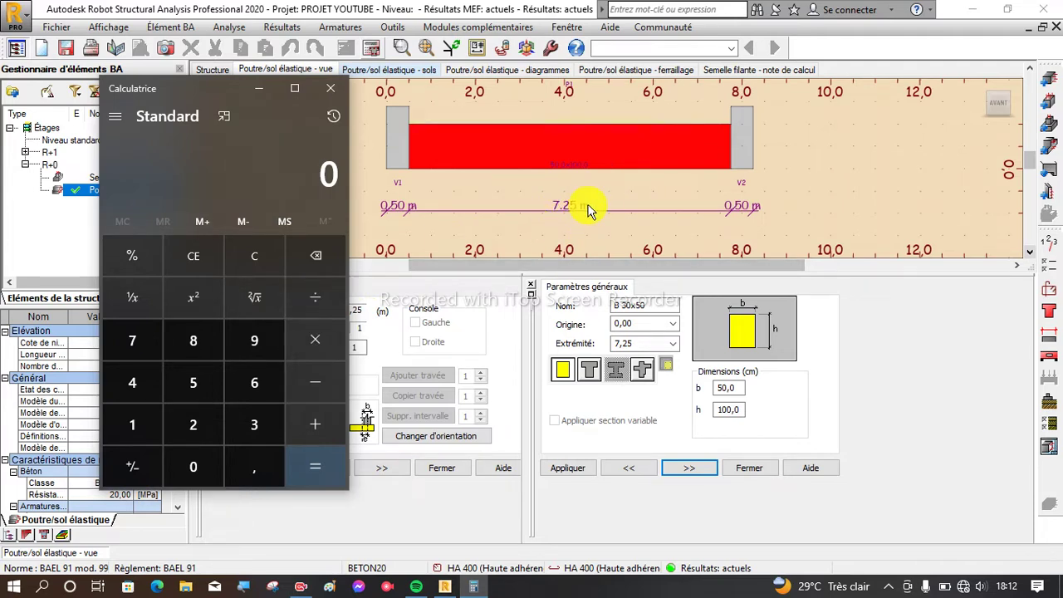
pyautogui.click(327, 86)
# Step: Review the soil layer definition under the beam and examine its ELU bending moment diagram along the span
pyautogui.scroll(-2, 486, 211)
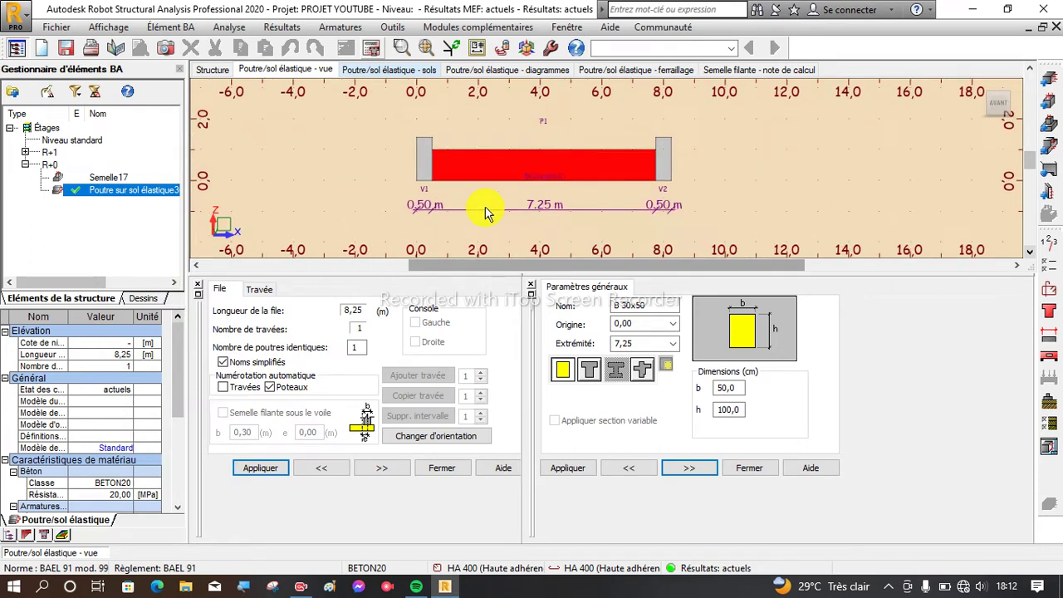
pyautogui.scroll(1, 504, 180)
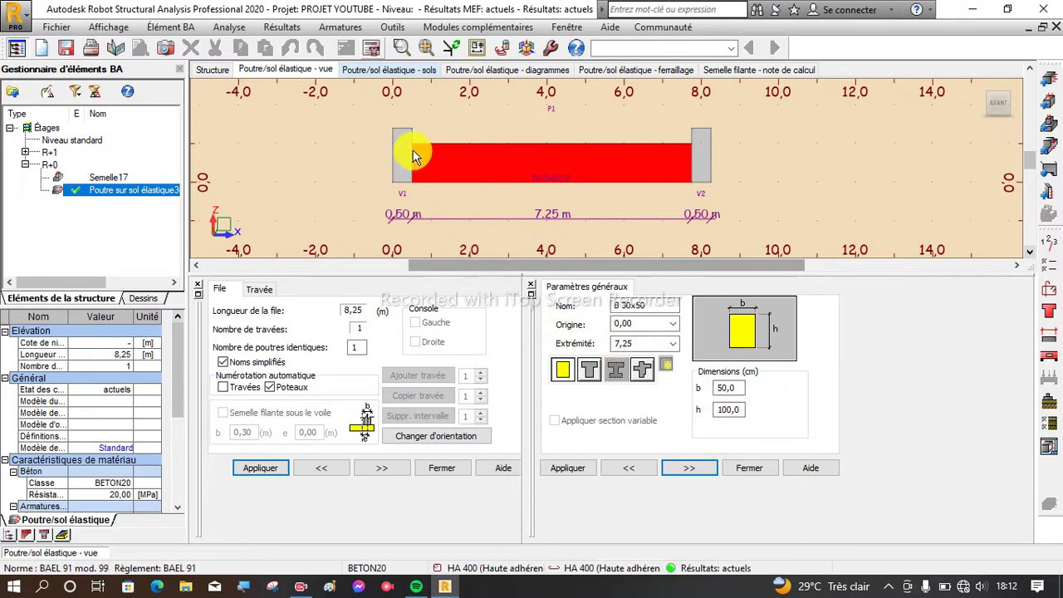
pyautogui.click(382, 70)
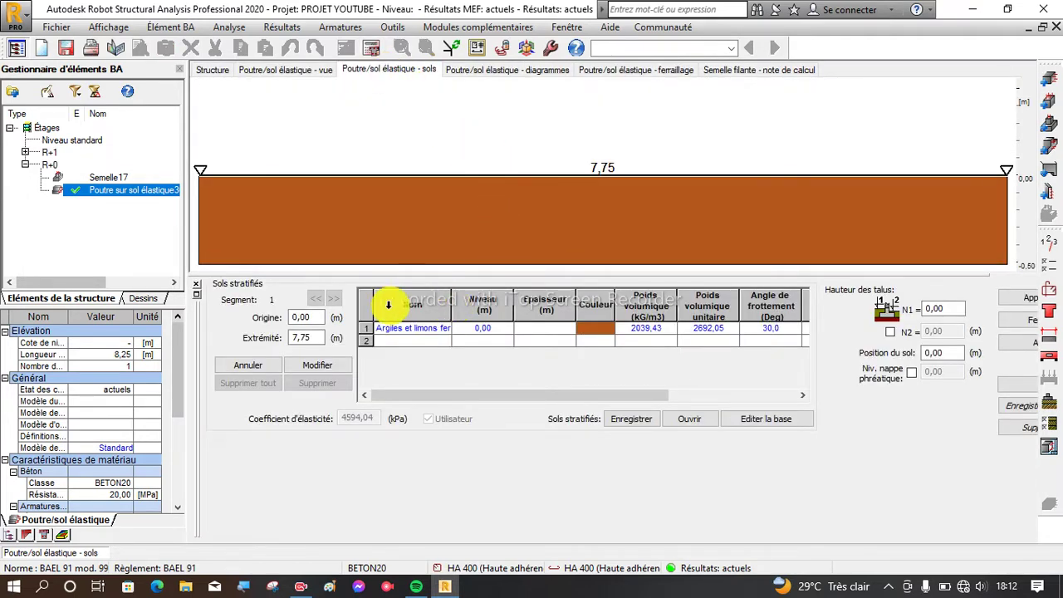
pyautogui.click(490, 73)
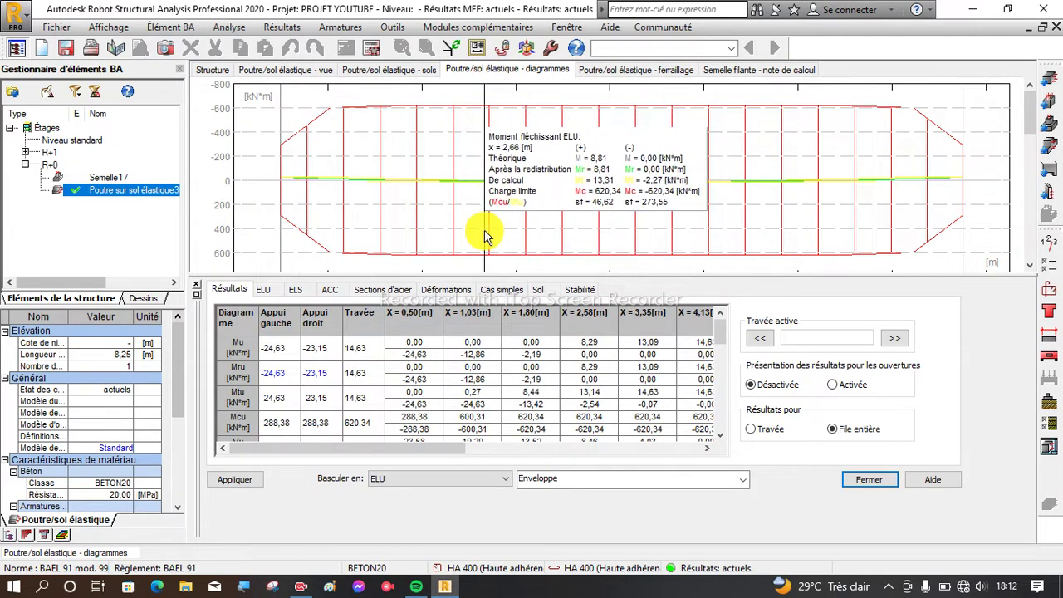
pyautogui.scroll(-3, 488, 238)
pyautogui.scroll(-3, 659, 224)
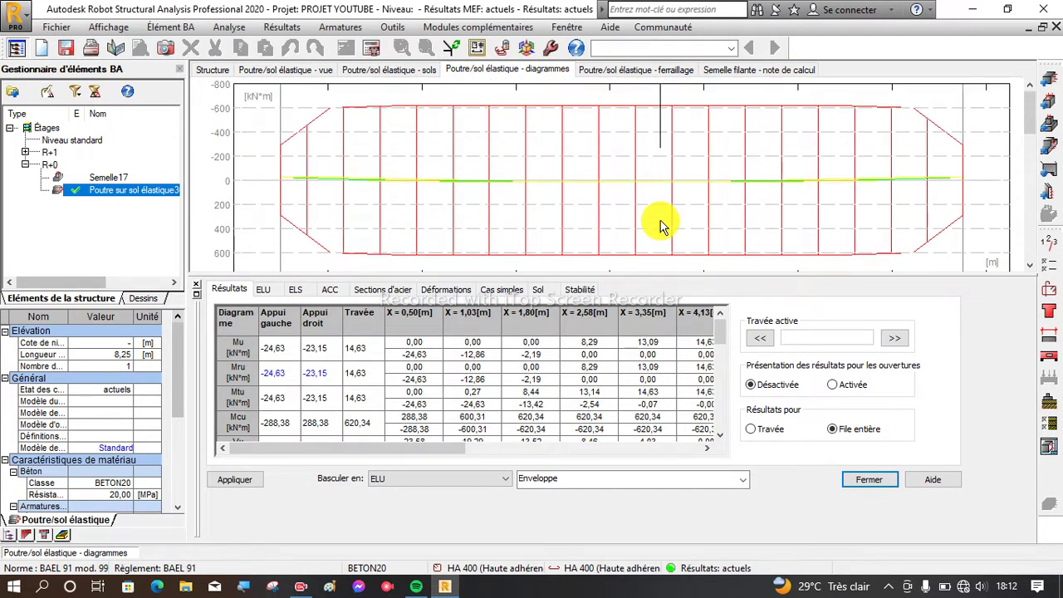
pyautogui.scroll(-1, 498, 162)
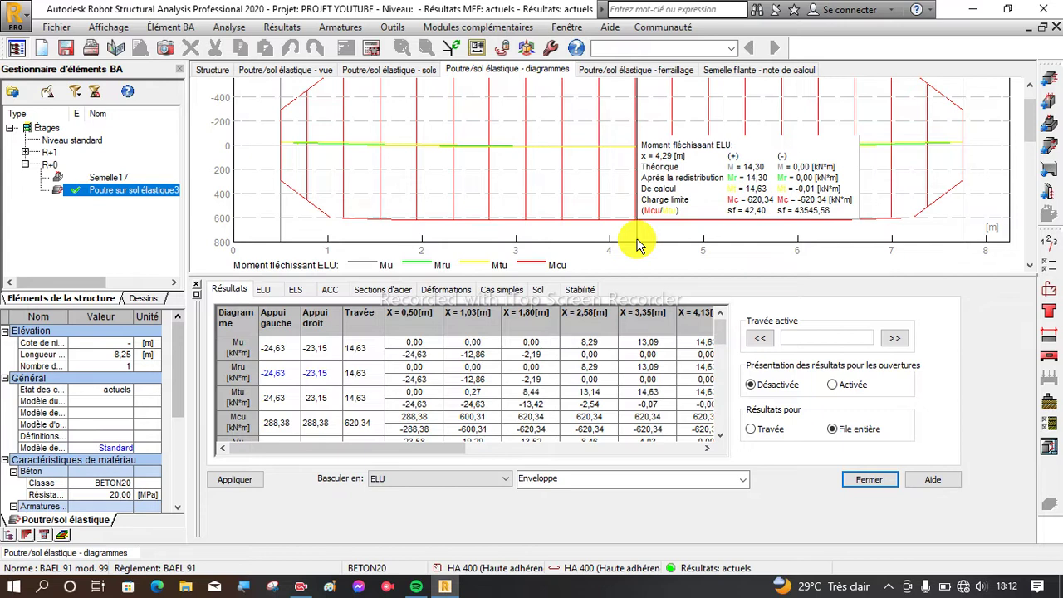
pyautogui.scroll(1, 716, 207)
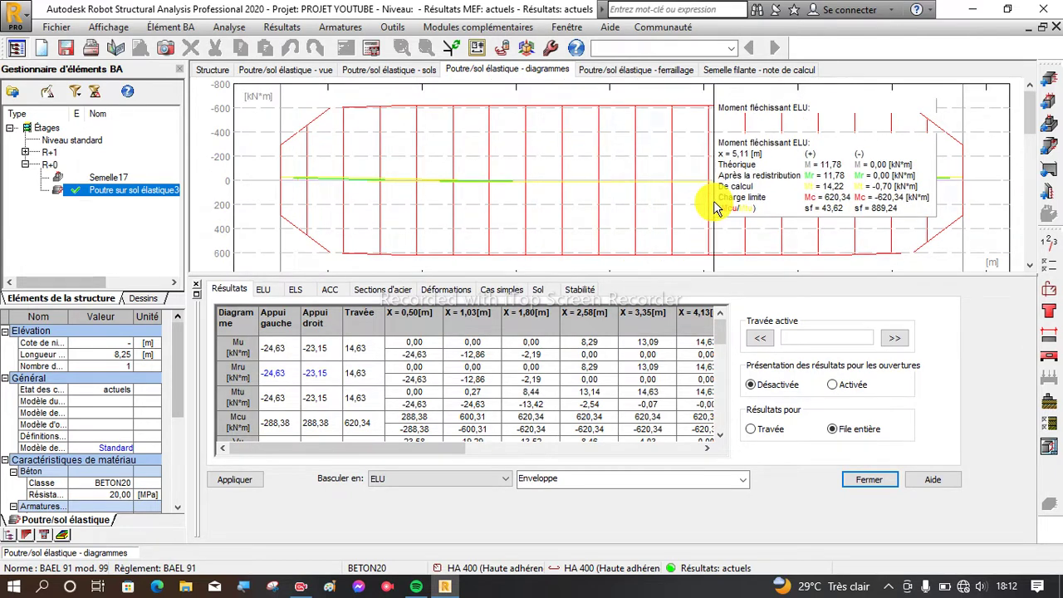
pyautogui.scroll(-1, 716, 207)
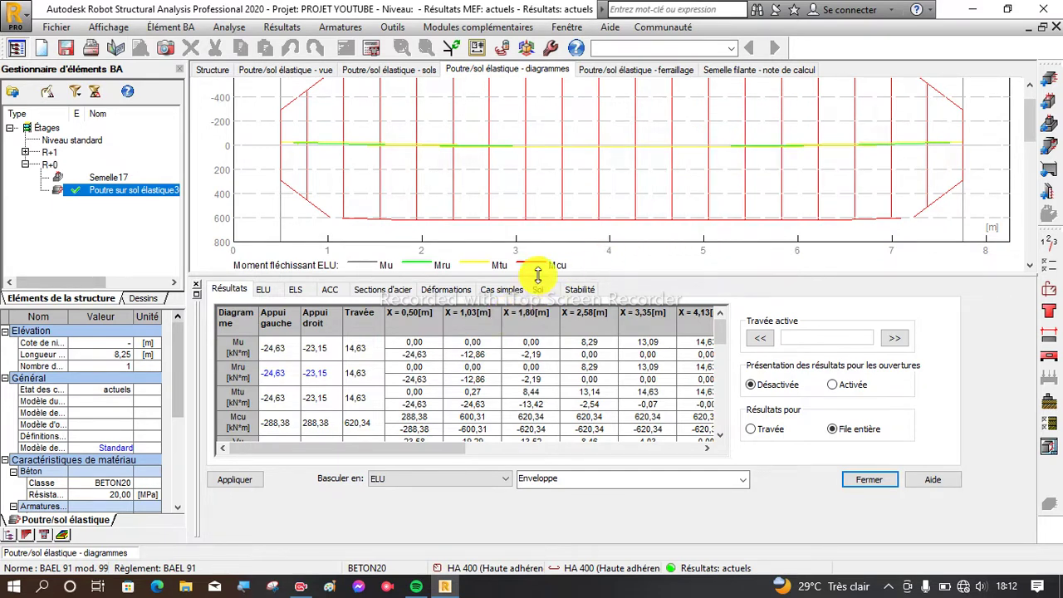
# Step: Show the beam's reinforcement, close the bar table and inspect the cage in elevation near column V2
pyautogui.click(610, 69)
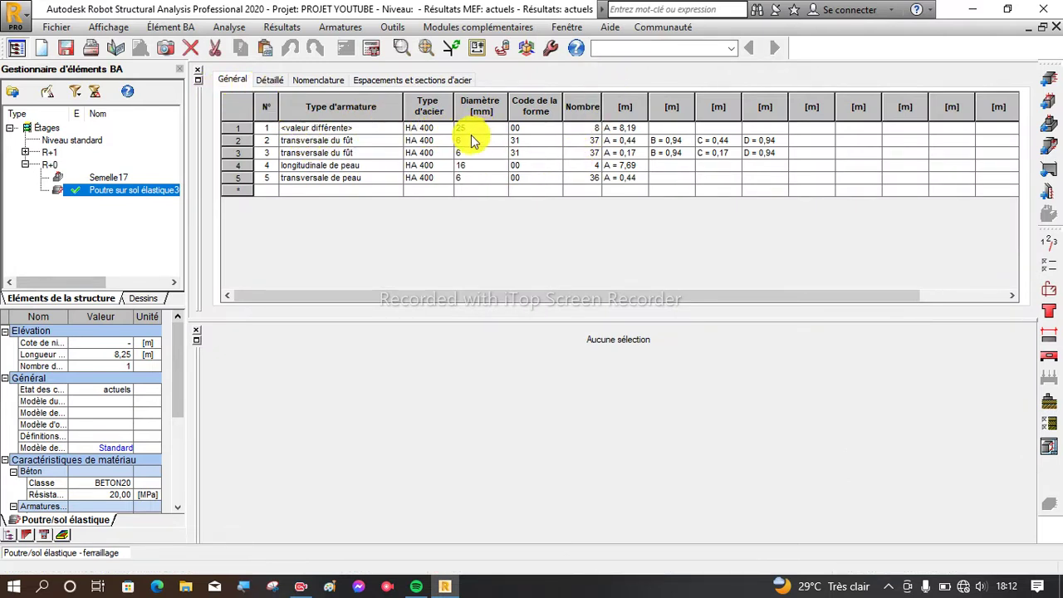
pyautogui.click(199, 73)
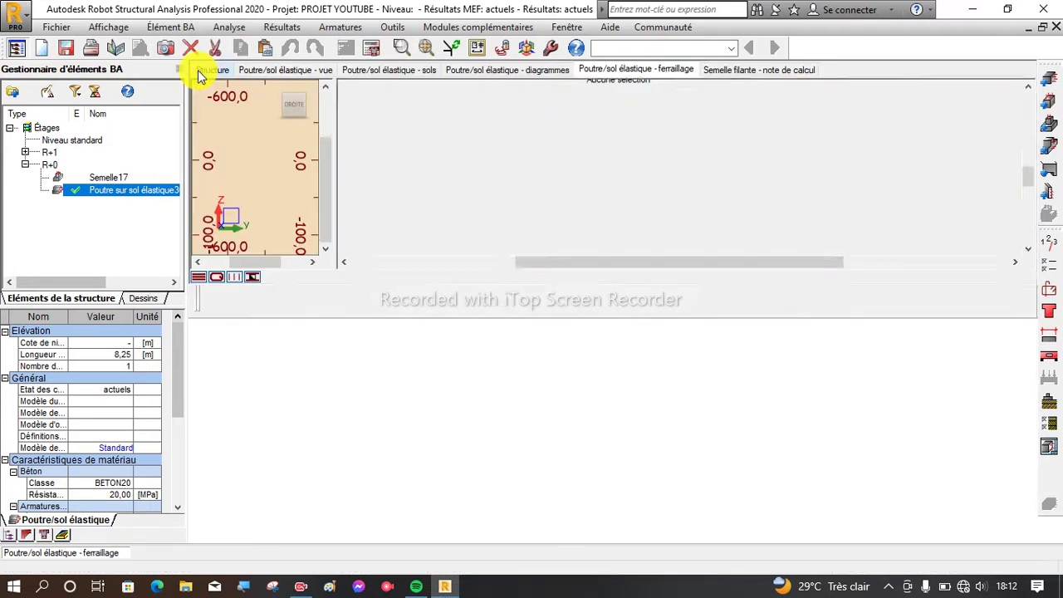
pyautogui.scroll(5, 692, 166)
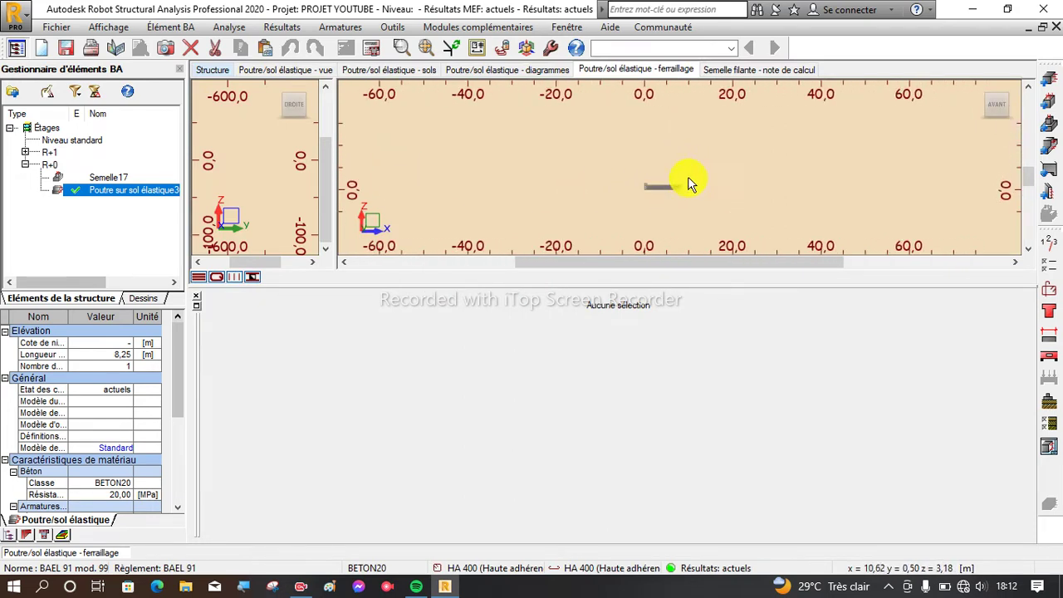
pyautogui.scroll(-2, 655, 218)
pyautogui.scroll(3, 705, 133)
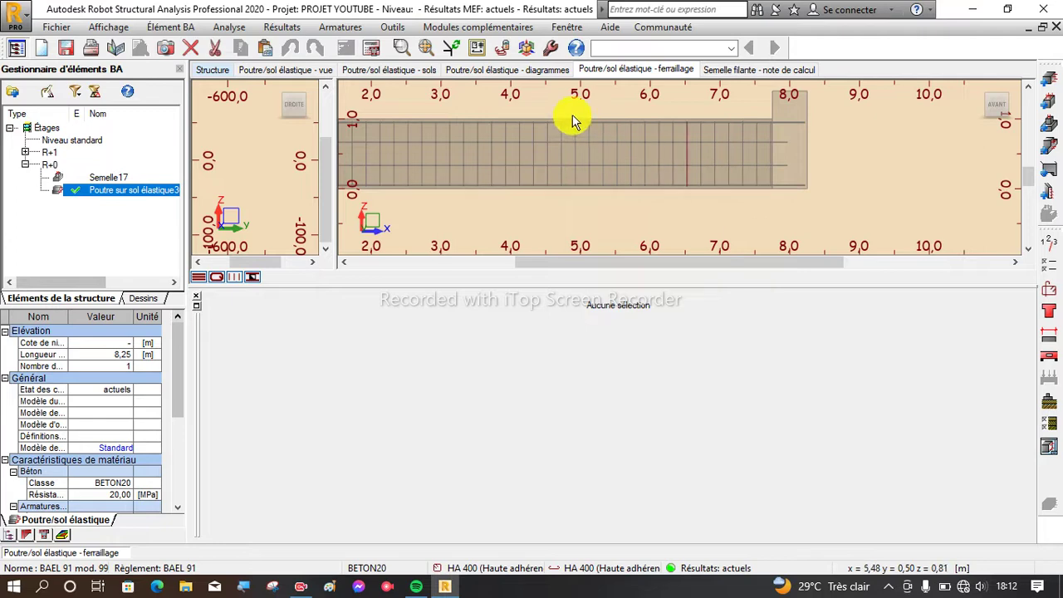
# Step: Orbit the beam into a 3D view and examine the reinforcement cage at its far end near column V2
pyautogui.click(980, 91)
pyautogui.scroll(5, 752, 178)
pyautogui.scroll(2, 752, 177)
pyautogui.scroll(-1, 637, 117)
pyautogui.scroll(-2, 627, 142)
pyautogui.scroll(4, 615, 231)
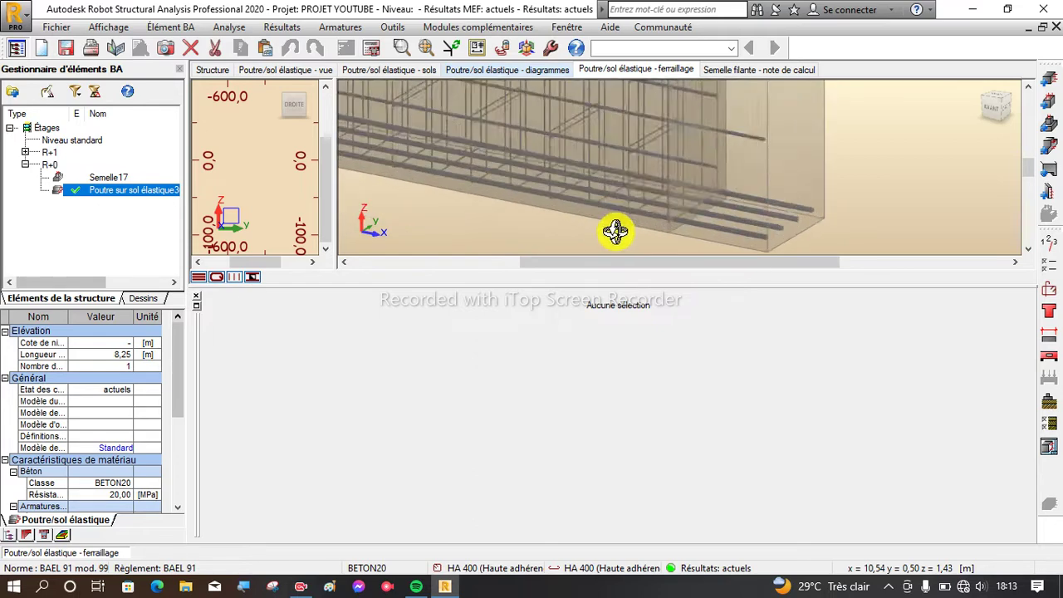
pyautogui.scroll(3, 683, 219)
pyautogui.scroll(-4, 583, 187)
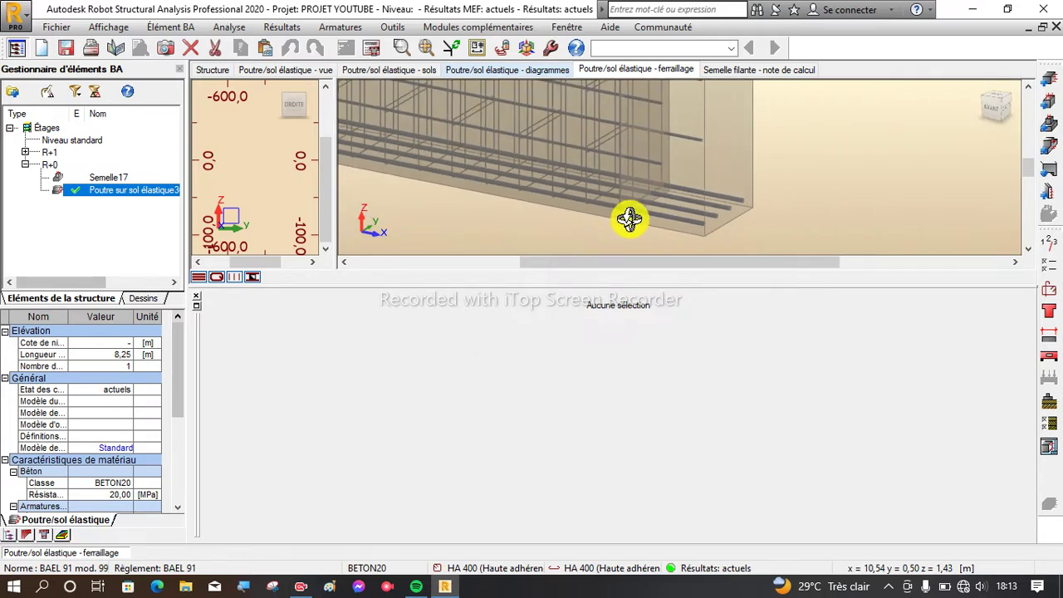
pyautogui.scroll(2, 640, 213)
pyautogui.scroll(-1, 688, 133)
pyautogui.scroll(-2, 600, 223)
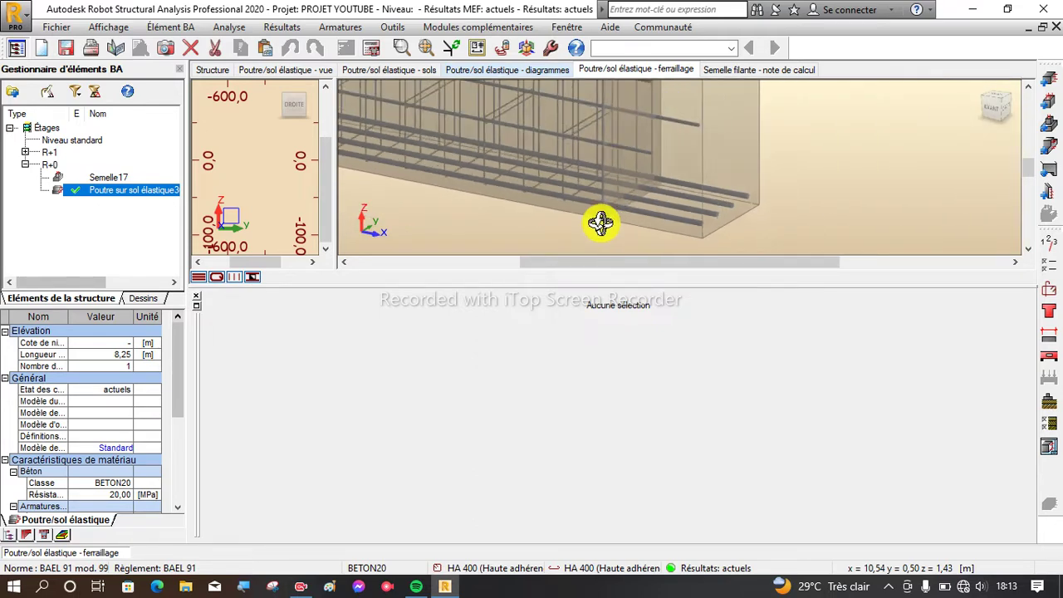
pyautogui.scroll(1, 600, 223)
# Step: Switch to selection mode and inspect the properties of the longitudinal skin bars and the main longitudinal bars
pyautogui.rightClick(813, 144)
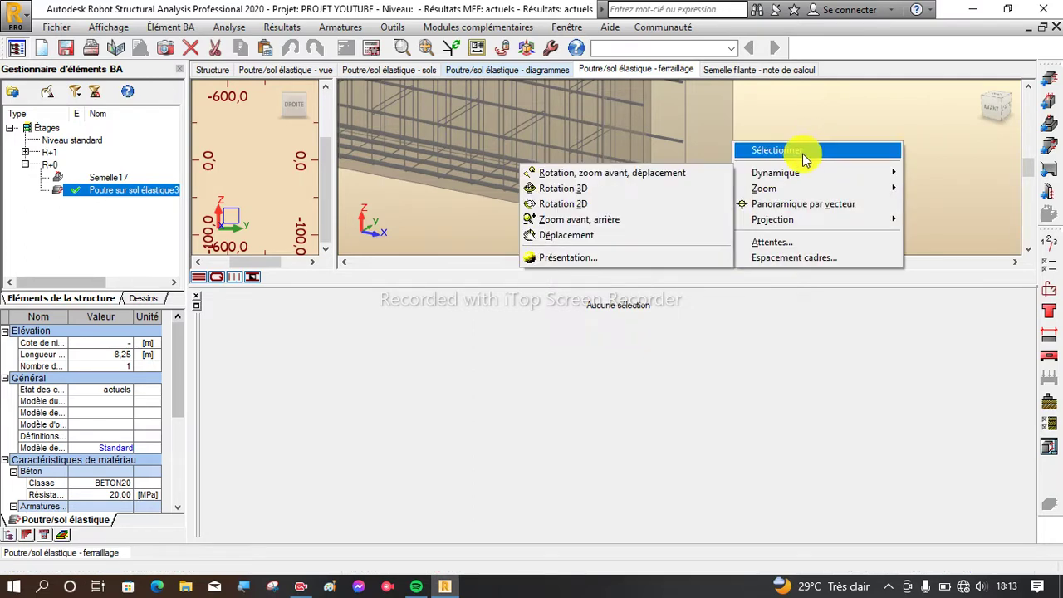
pyautogui.click(802, 154)
pyautogui.click(621, 157)
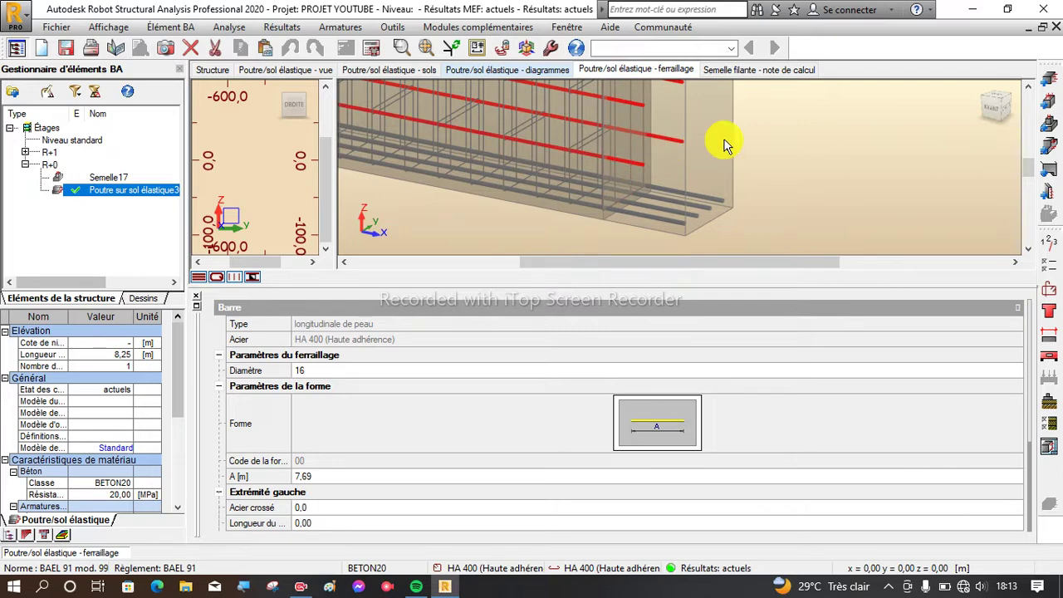
pyautogui.click(671, 223)
pyautogui.click(673, 218)
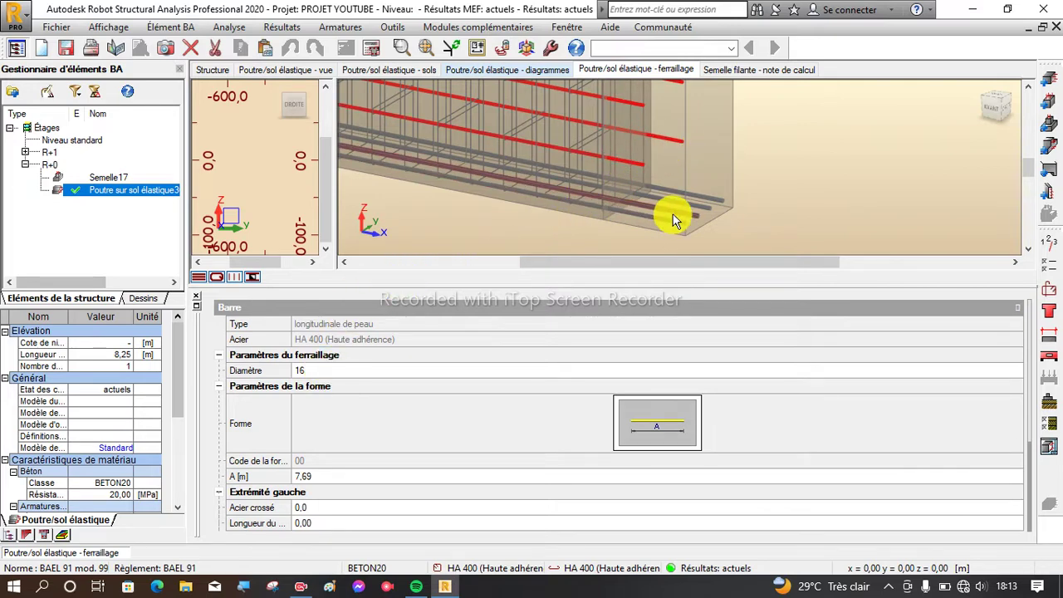
pyautogui.click(673, 218)
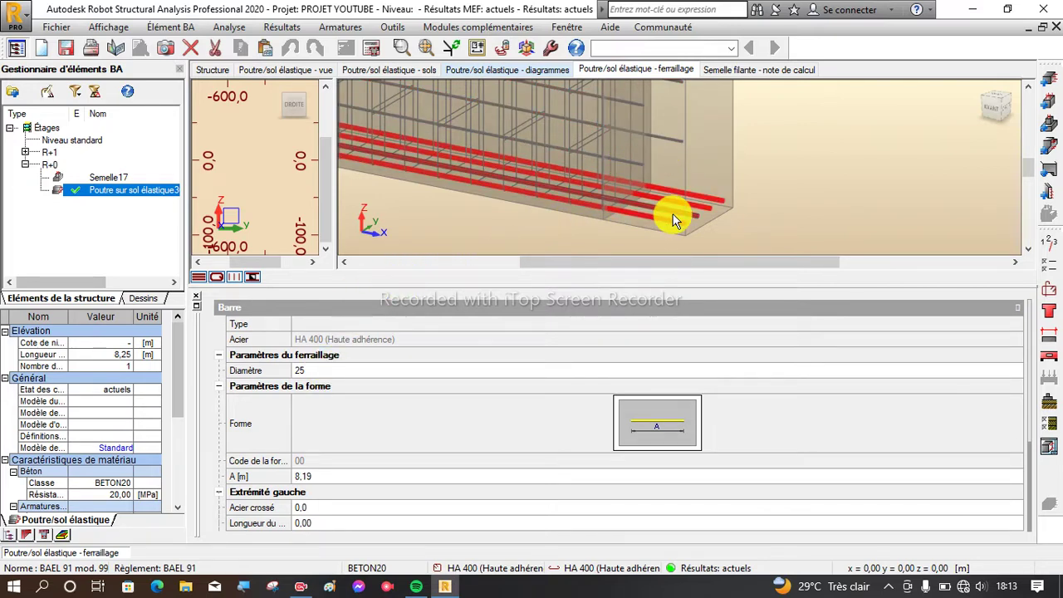
# Step: Examine the selected main longitudinal bars along the whole beam, checking their straight ends inside both columns
pyautogui.scroll(-2, 693, 230)
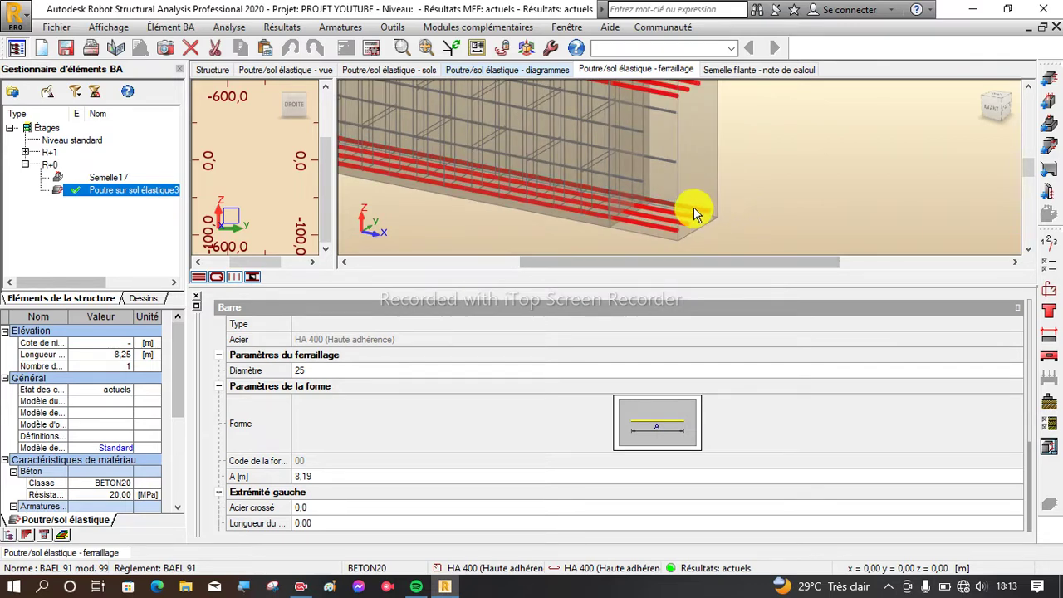
pyautogui.scroll(-2, 688, 208)
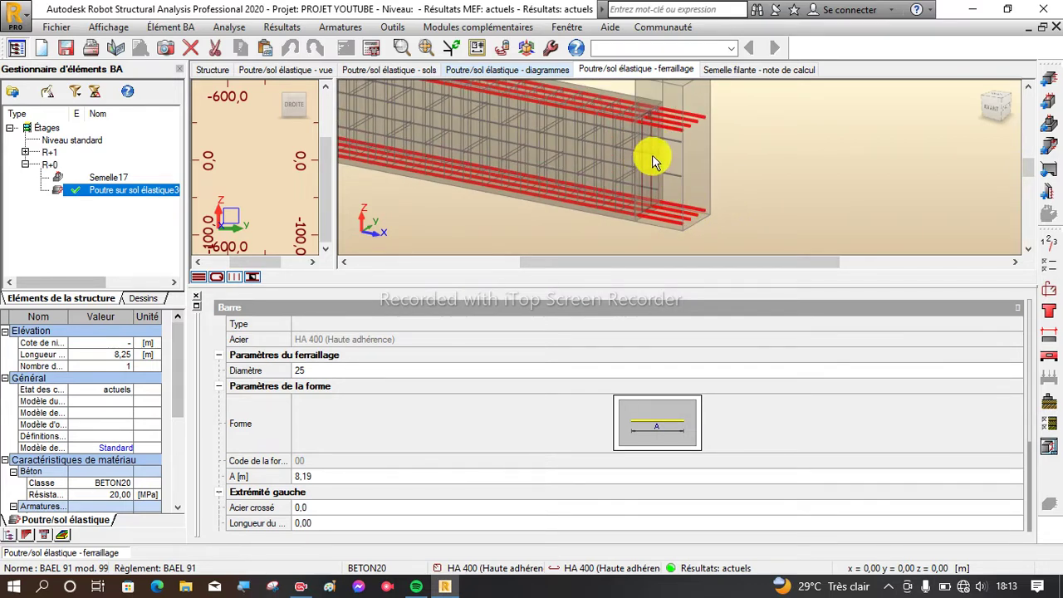
pyautogui.scroll(-4, 655, 156)
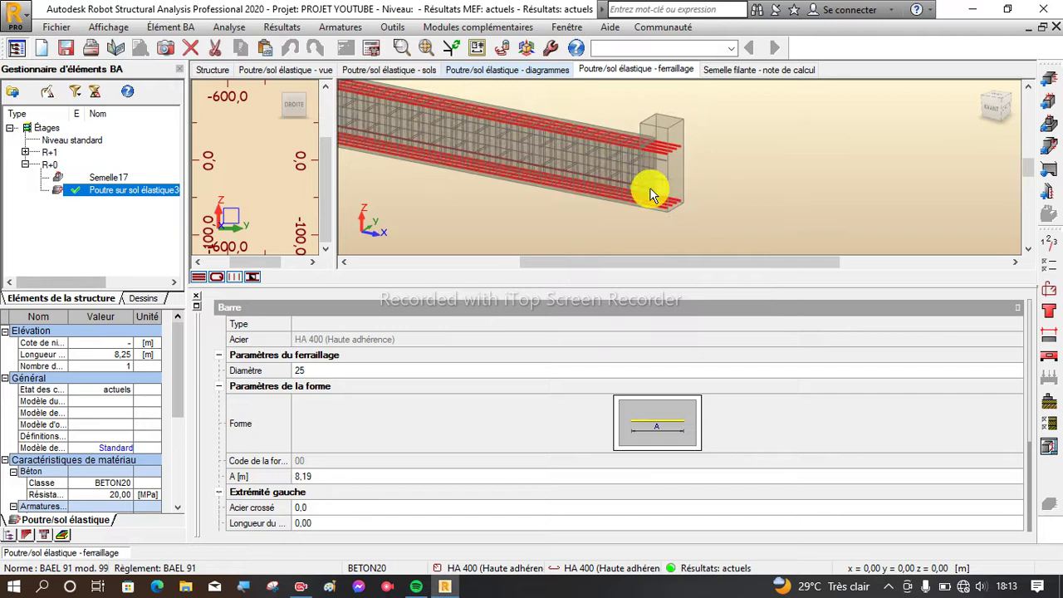
pyautogui.scroll(3, 479, 177)
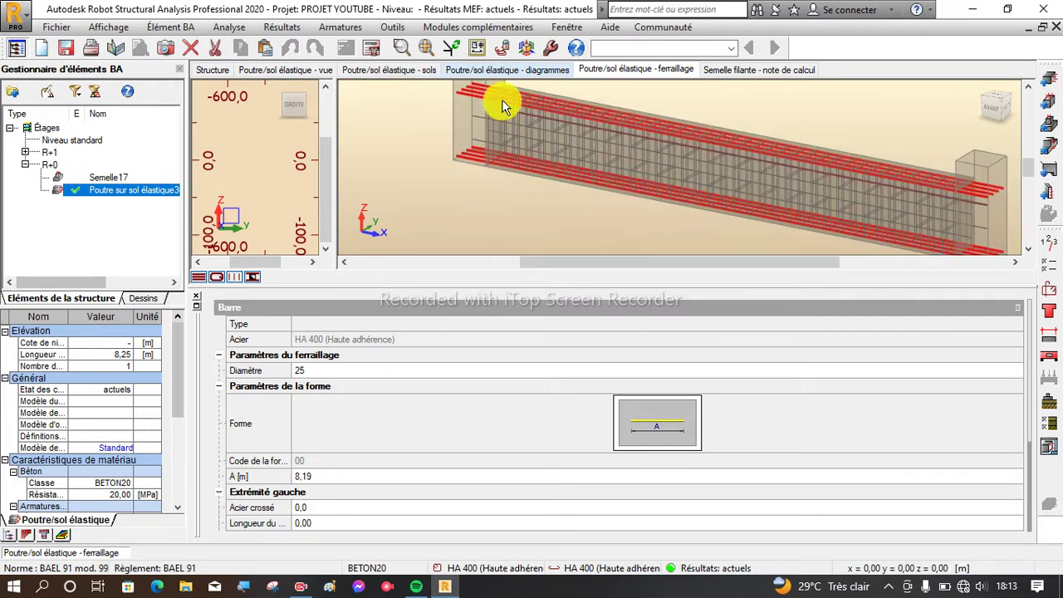
pyautogui.scroll(-4, 498, 104)
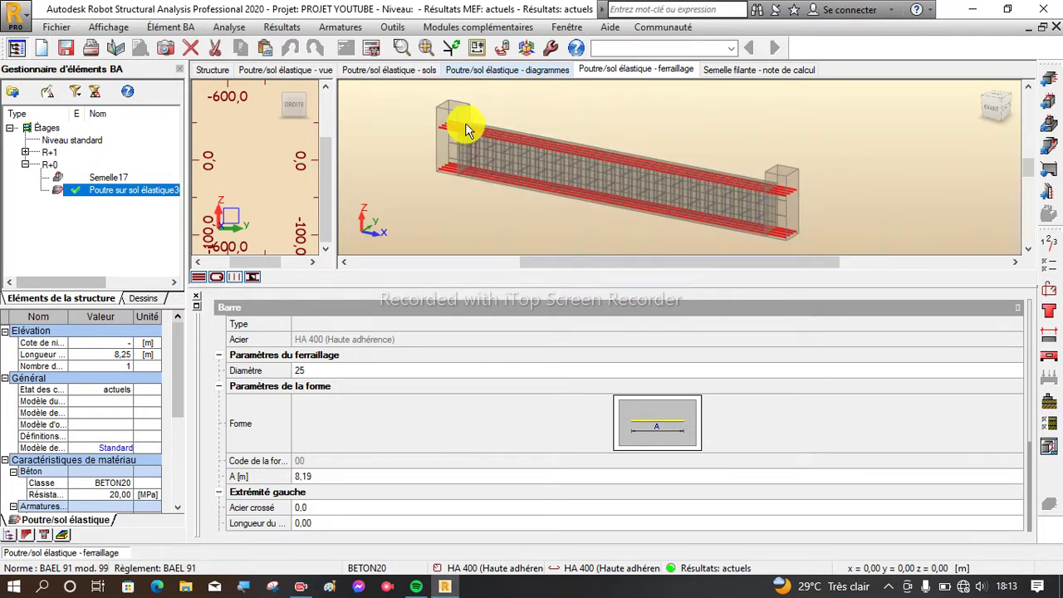
pyautogui.scroll(2, 465, 129)
pyautogui.scroll(-3, 458, 122)
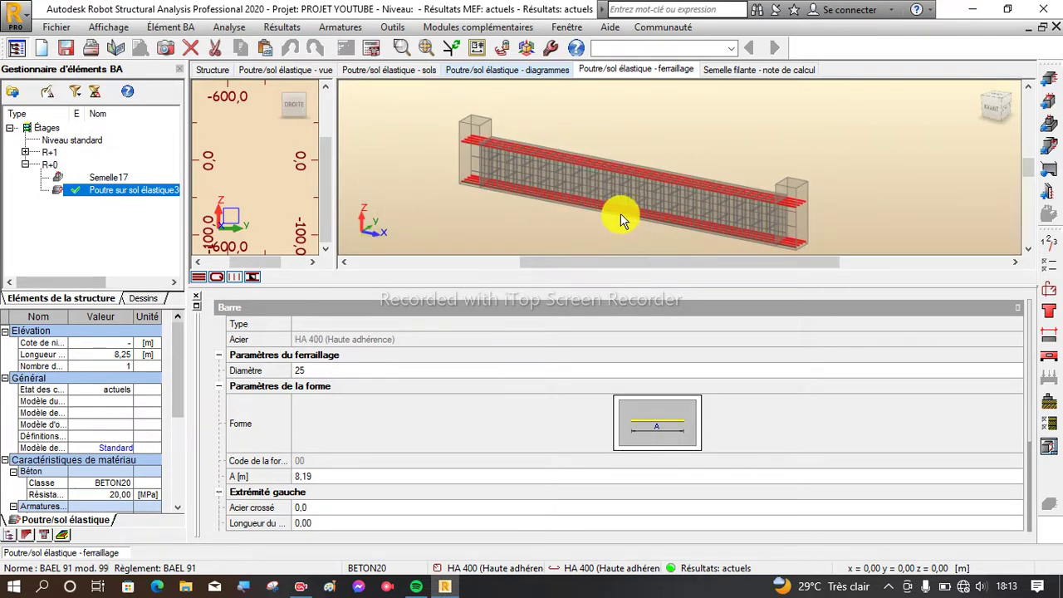
pyautogui.scroll(3, 664, 207)
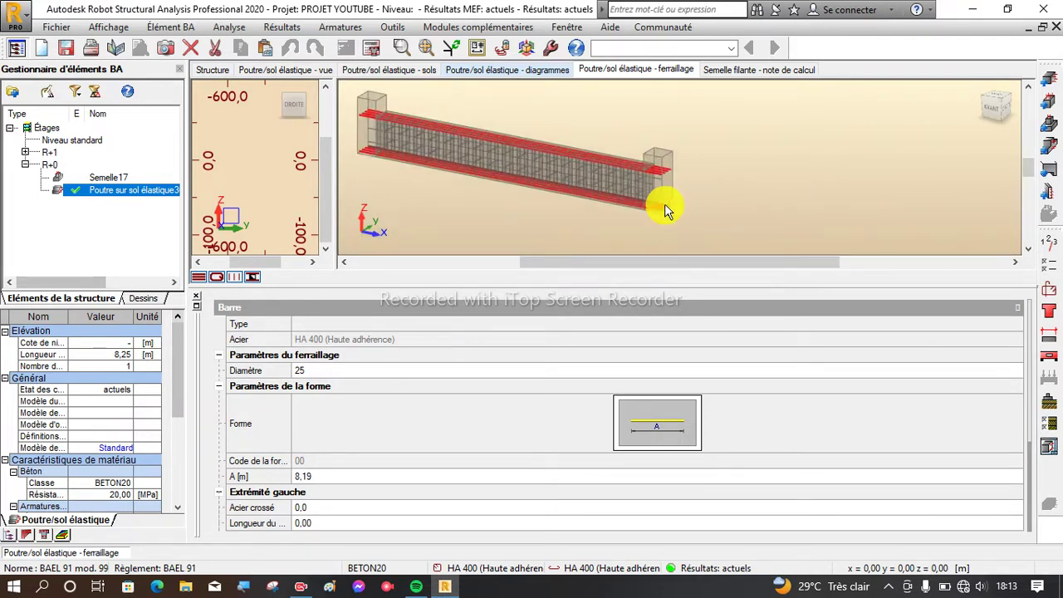
pyautogui.scroll(-3, 662, 205)
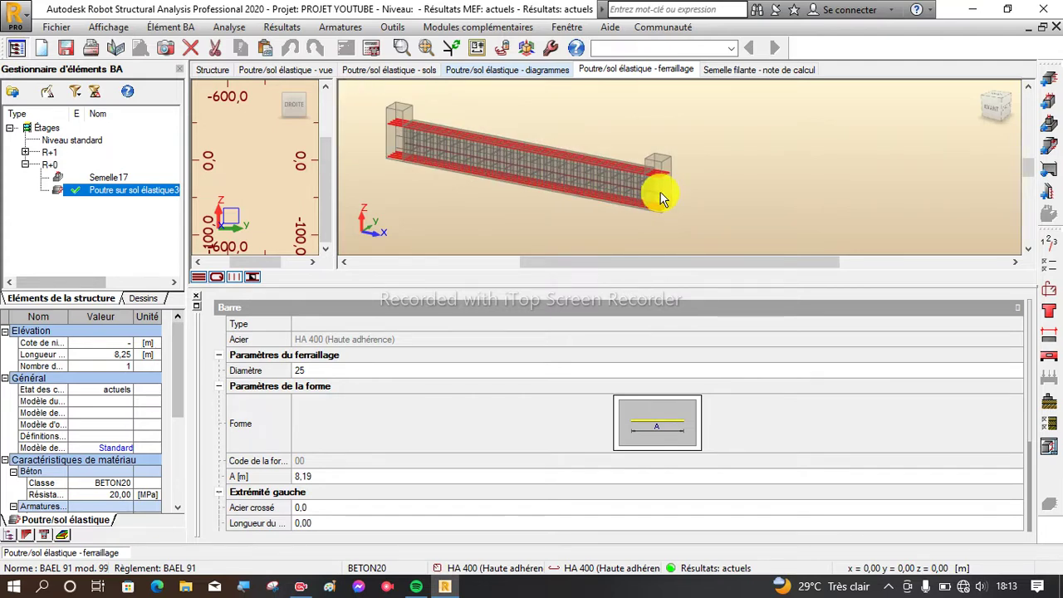
pyautogui.scroll(5, 664, 192)
pyautogui.scroll(-3, 667, 190)
pyautogui.scroll(-2, 699, 181)
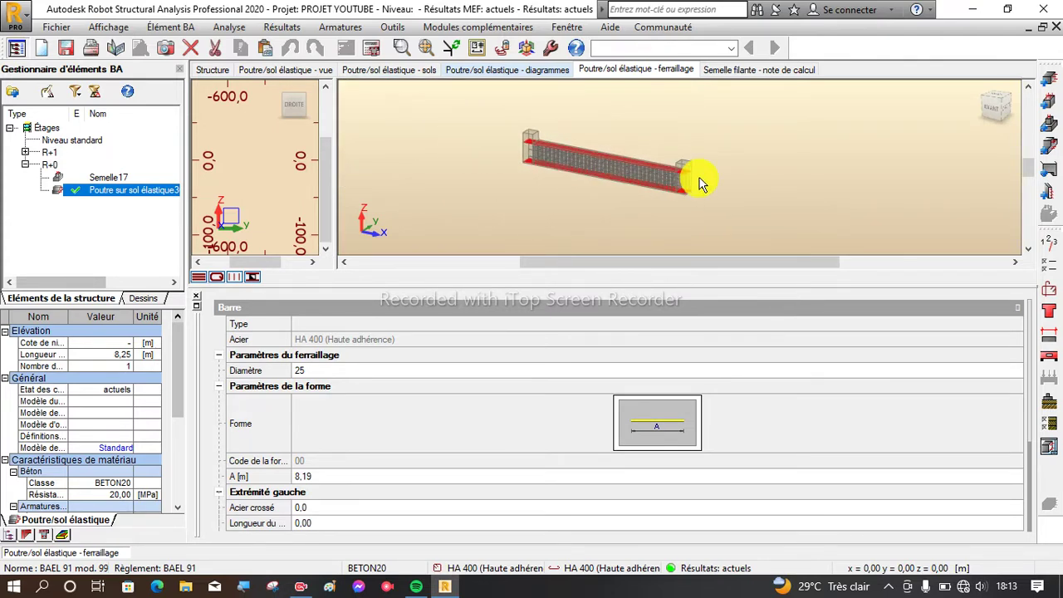
pyautogui.scroll(4, 518, 158)
pyautogui.scroll(-3, 509, 166)
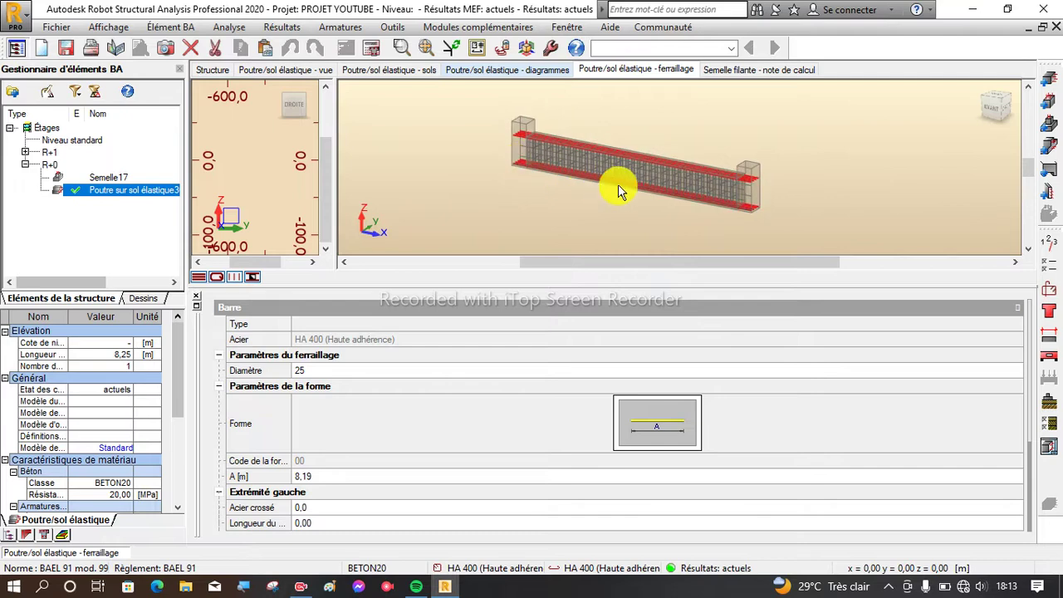
pyautogui.scroll(3, 639, 191)
pyautogui.scroll(1, 642, 188)
pyautogui.scroll(1, 626, 182)
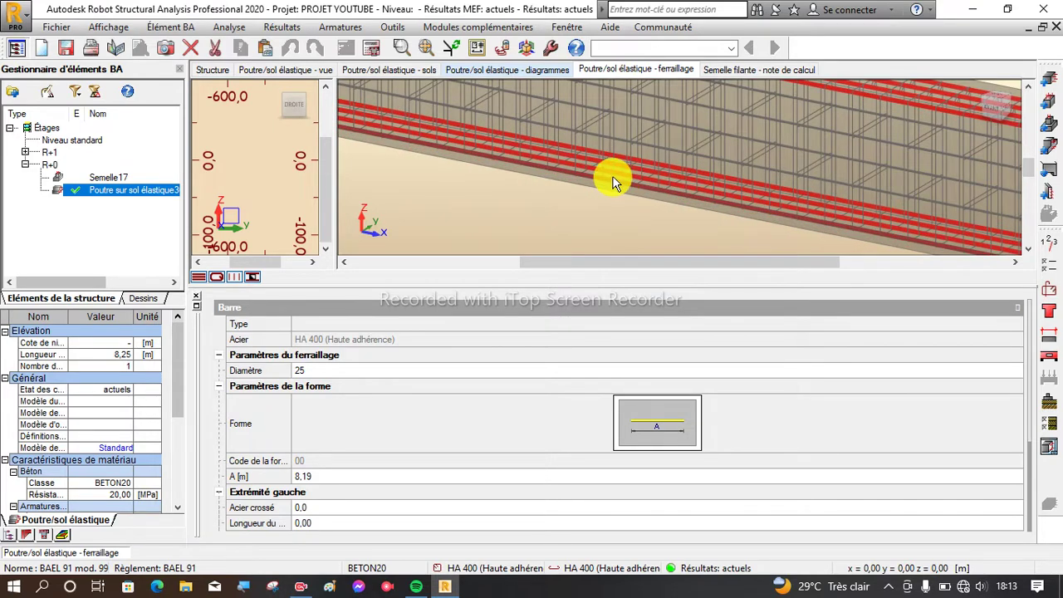
pyautogui.scroll(-3, 616, 181)
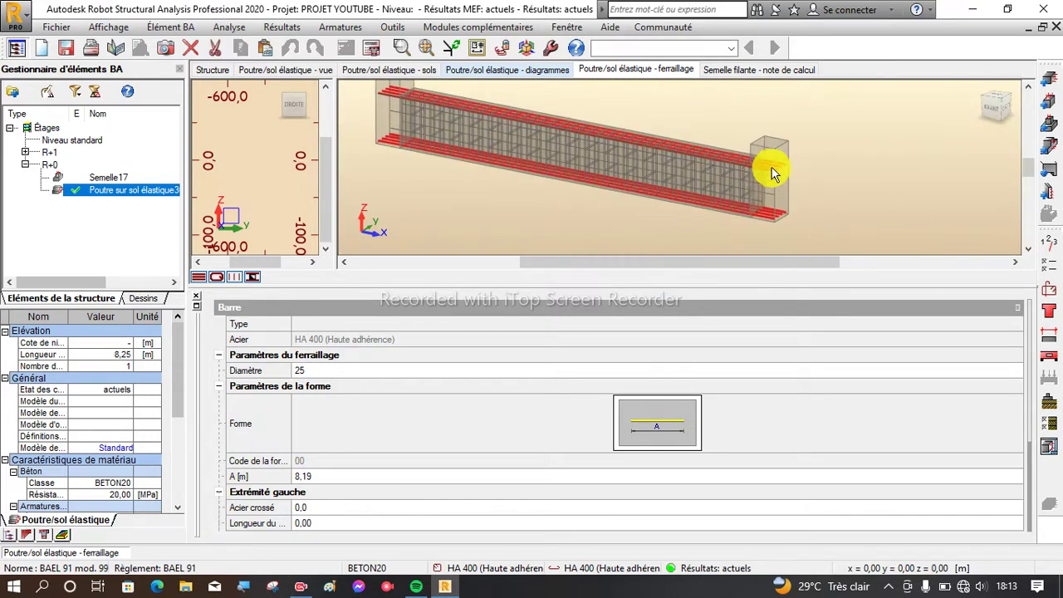
pyautogui.scroll(-2, 718, 155)
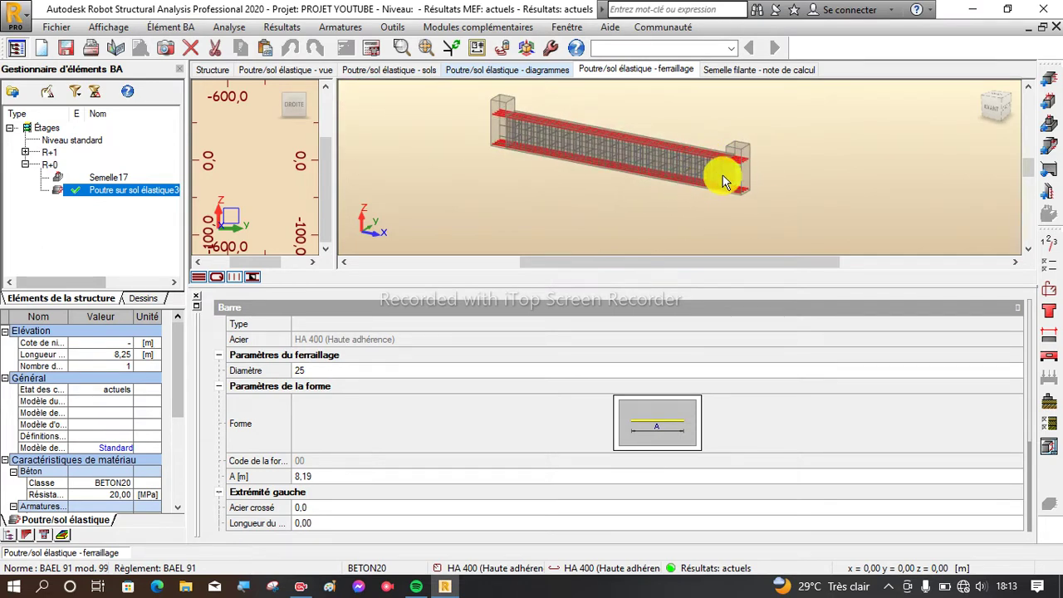
pyautogui.scroll(2, 710, 184)
pyautogui.scroll(2, 725, 184)
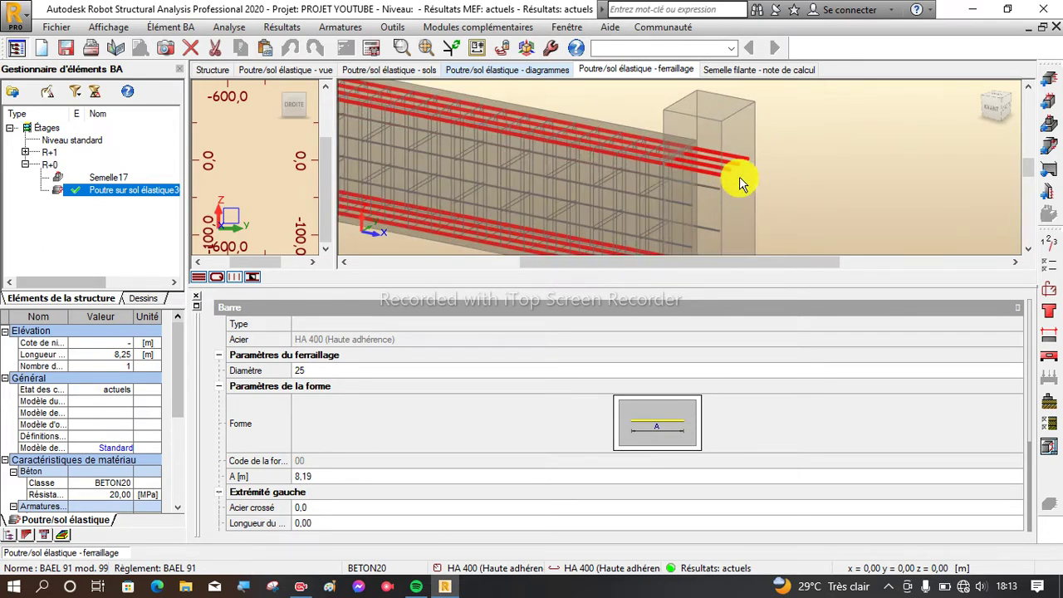
pyautogui.scroll(-3, 764, 154)
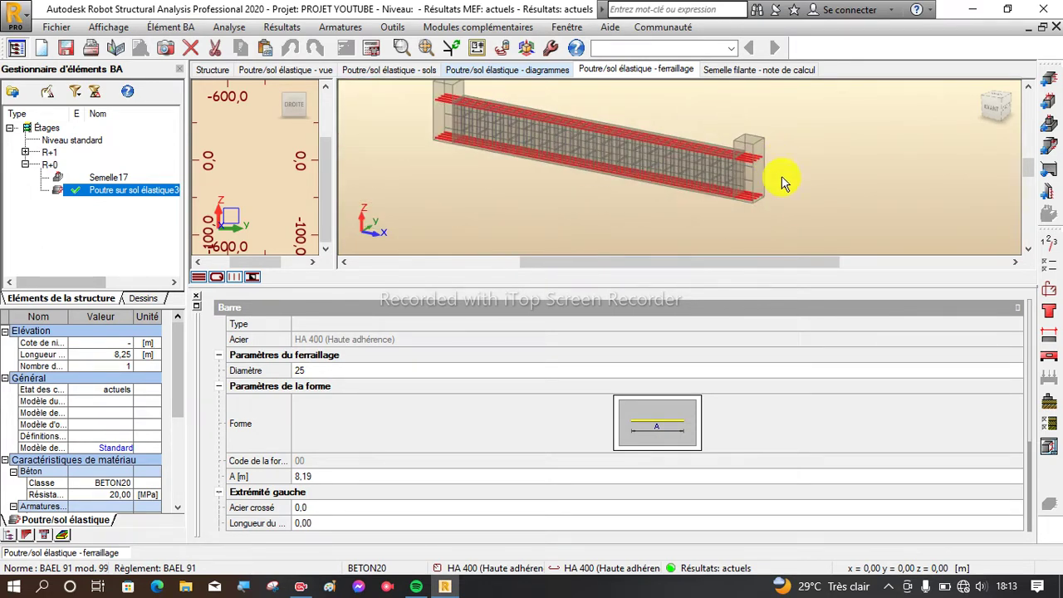
# Step: Set the main longitudinal bars' left and right hooks to 90° with a minimum hook length of 80 cm, and recalculate the beam
pyautogui.click(1048, 290)
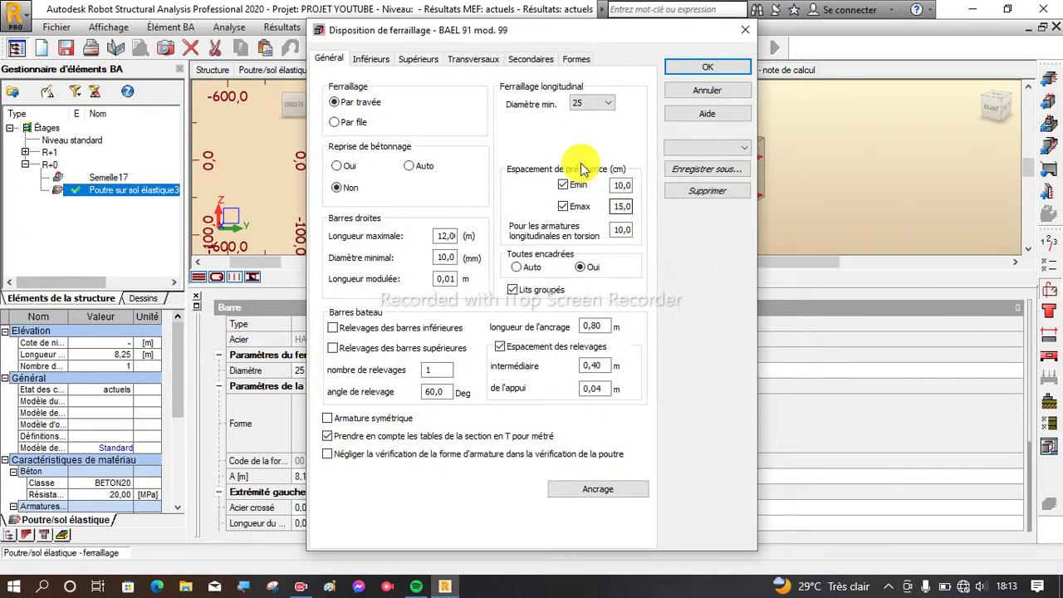
pyautogui.click(573, 60)
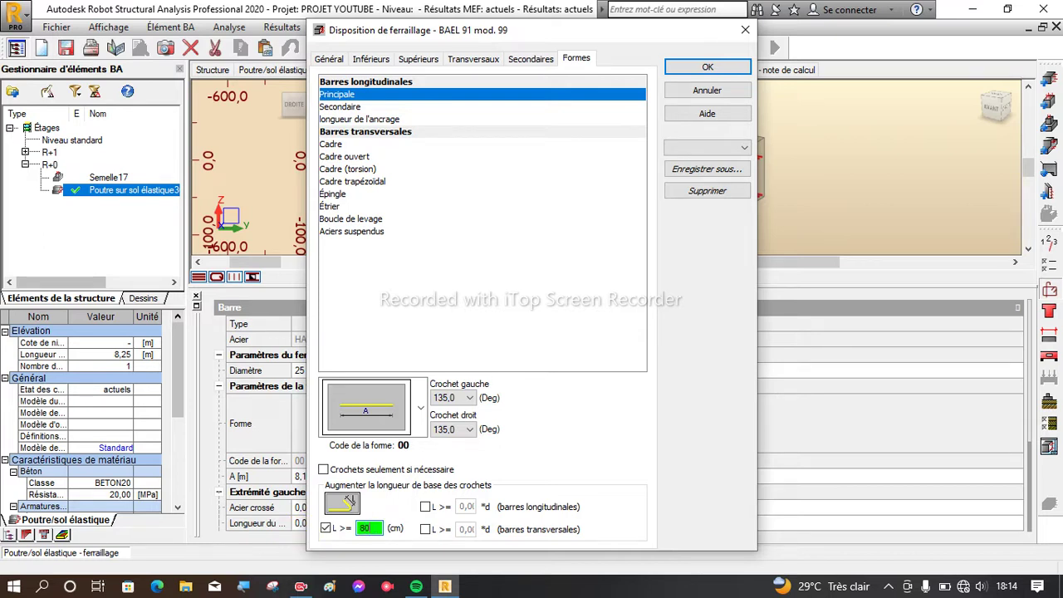
pyautogui.click(463, 405)
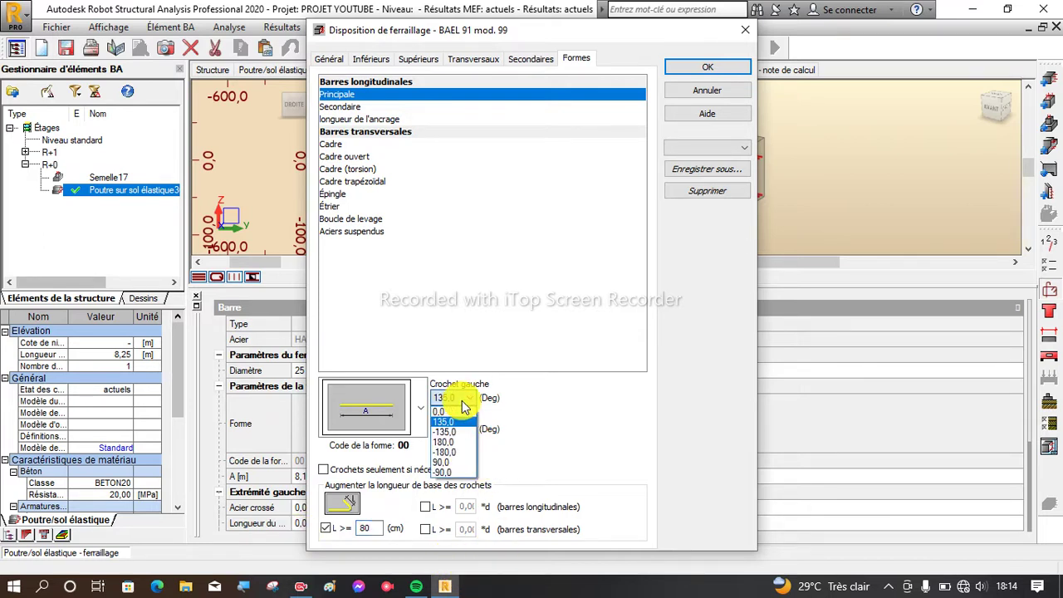
pyautogui.click(464, 442)
pyautogui.click(463, 443)
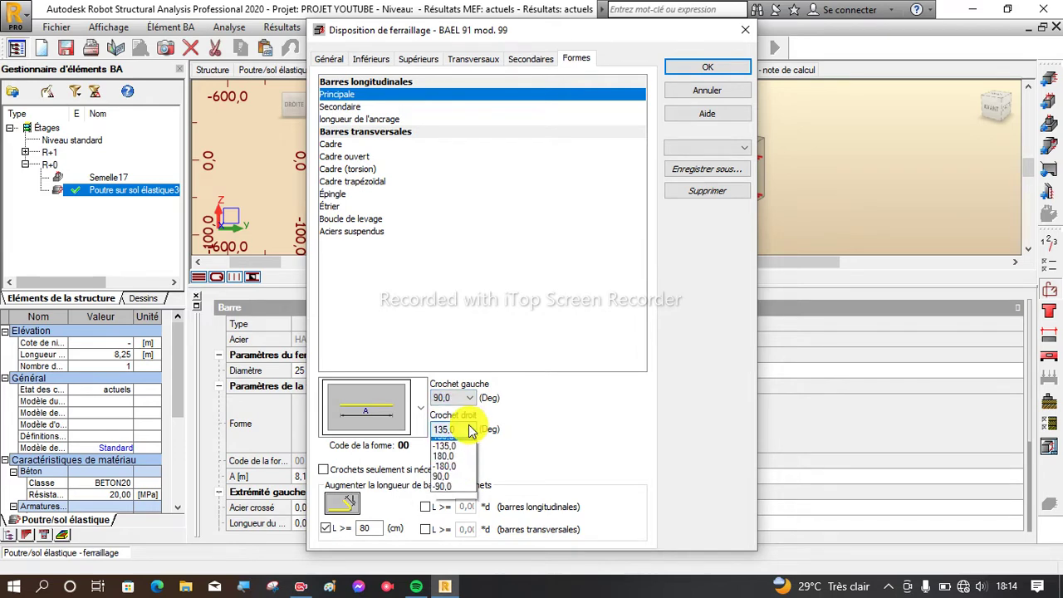
pyautogui.click(455, 468)
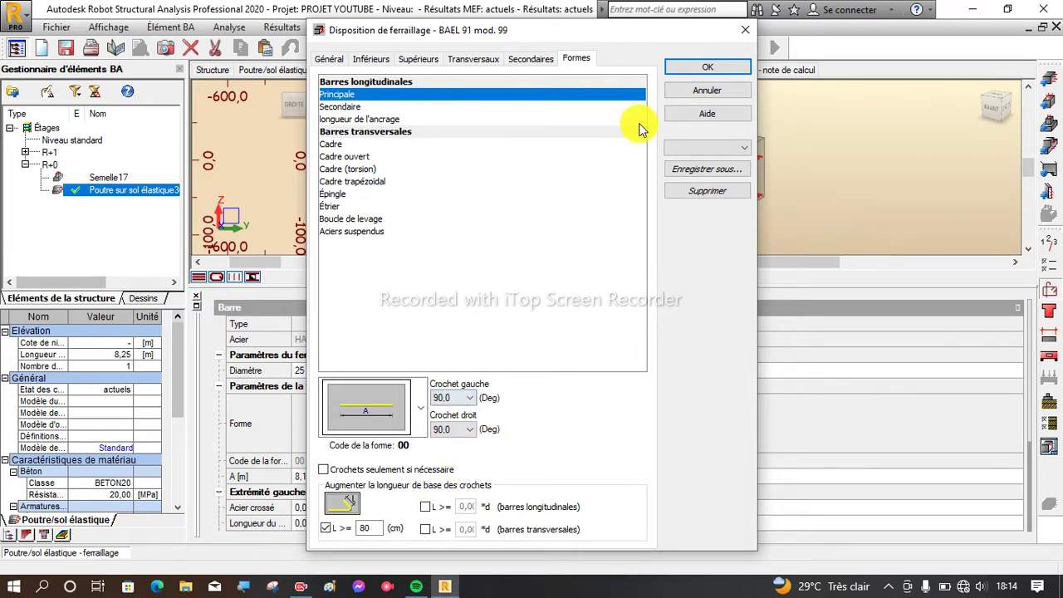
pyautogui.click(704, 73)
pyautogui.click(371, 48)
pyautogui.click(587, 368)
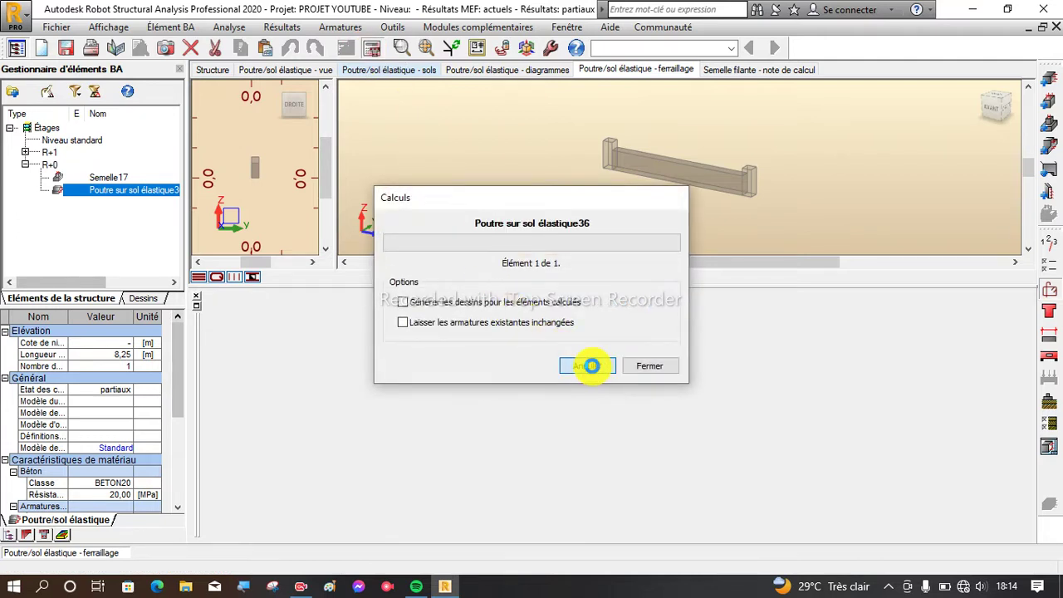
# Step: Examine the recalculated cage in 3D, checking the hooked ends of the main bars at both columns
pyautogui.scroll(3, 764, 157)
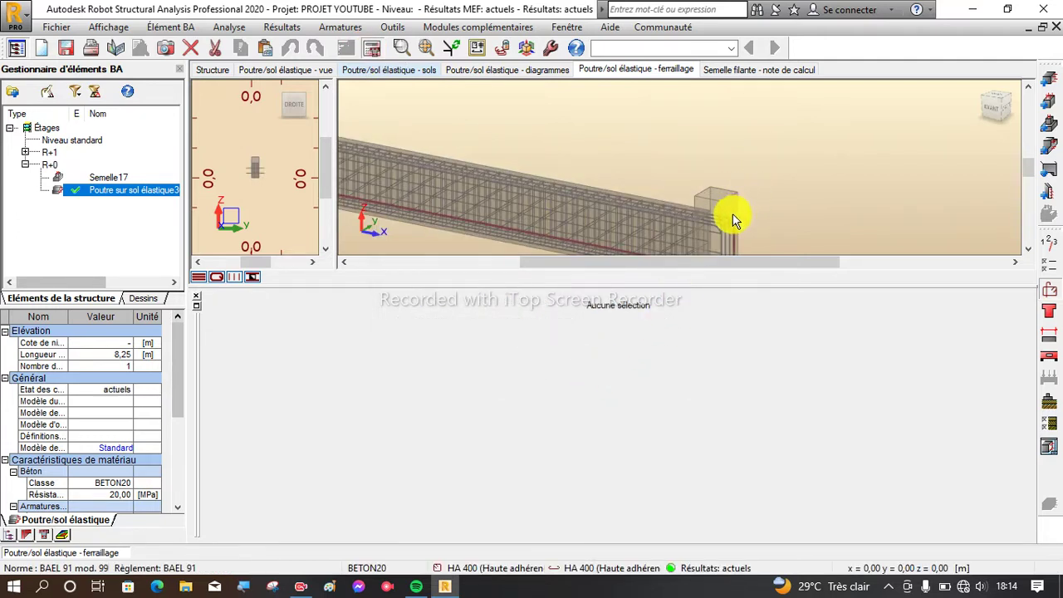
pyautogui.scroll(-2, 723, 219)
pyautogui.scroll(1, 735, 177)
pyautogui.scroll(2, 716, 217)
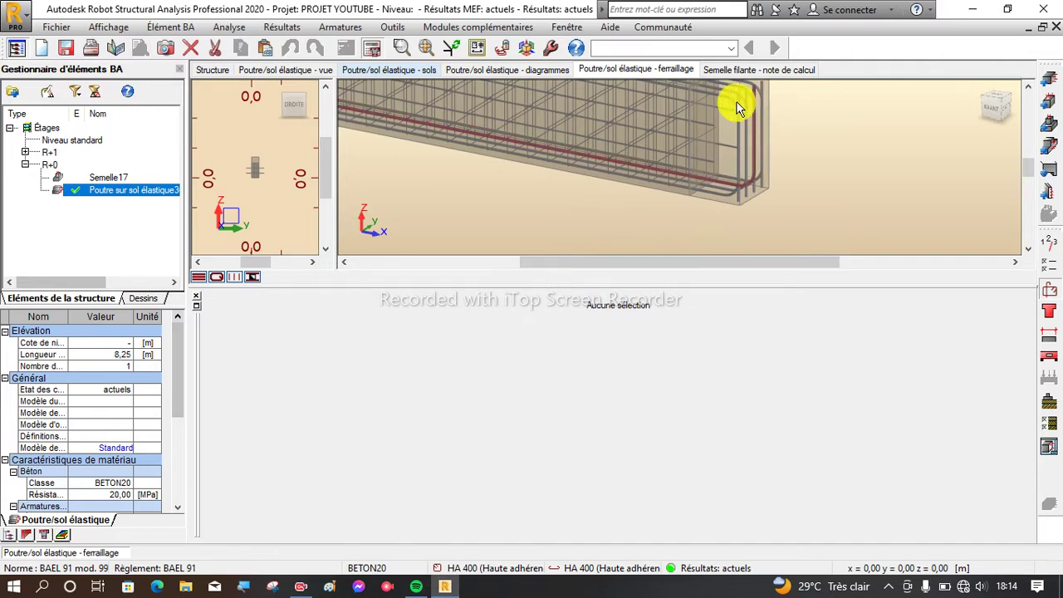
pyautogui.scroll(2, 741, 165)
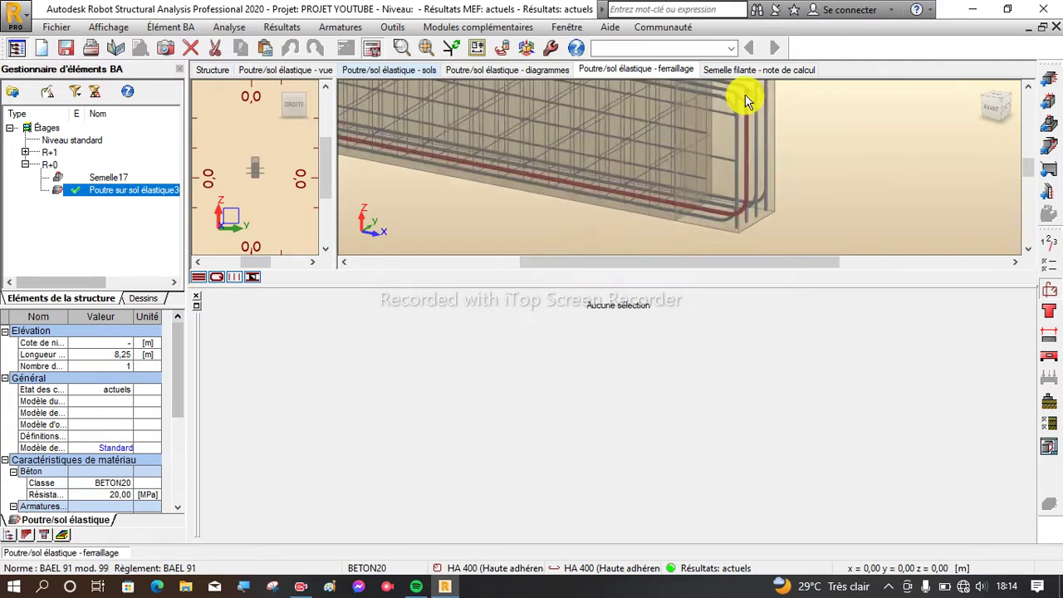
pyautogui.scroll(-5, 748, 209)
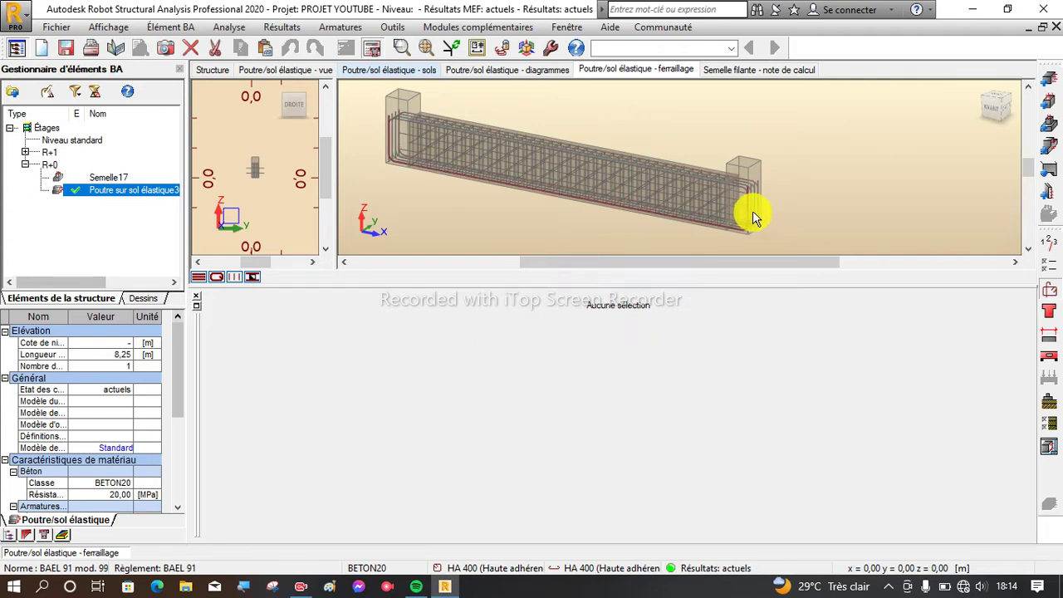
pyautogui.scroll(3, 386, 124)
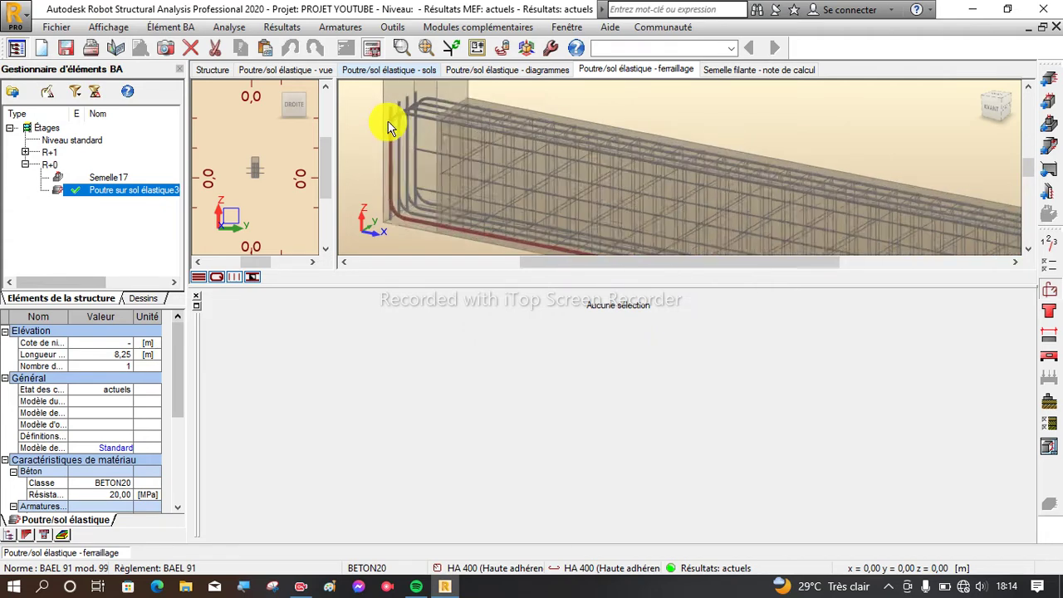
pyautogui.scroll(-3, 415, 147)
pyautogui.scroll(-1, 663, 143)
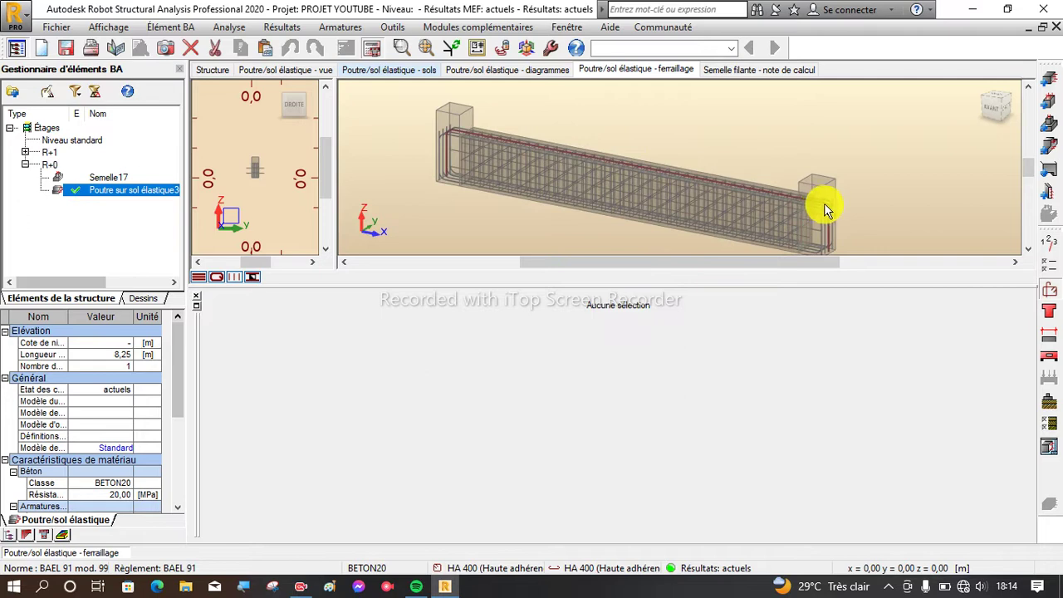
pyautogui.scroll(4, 820, 207)
pyautogui.scroll(-3, 730, 134)
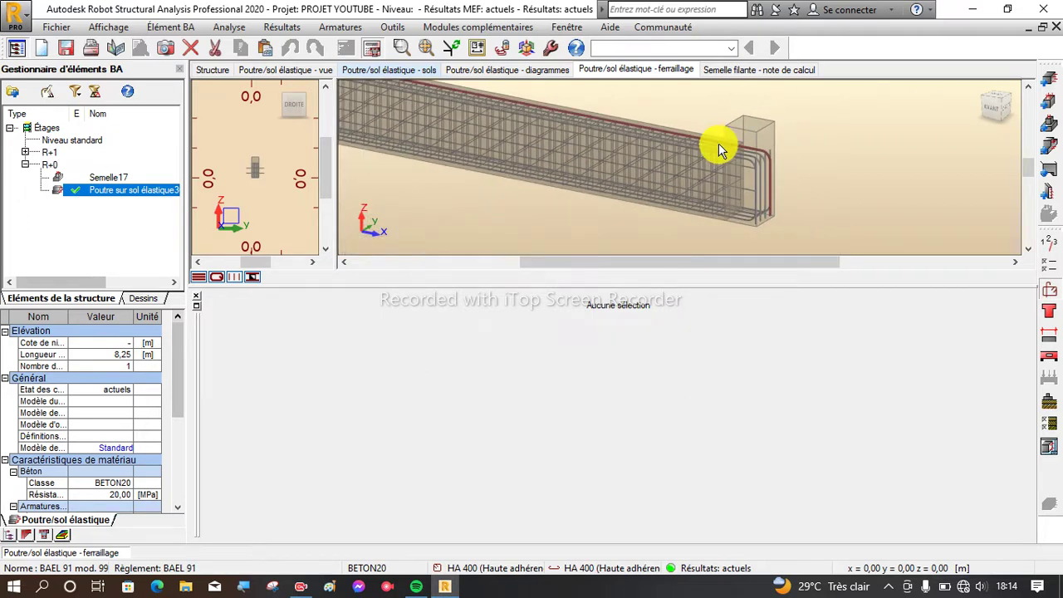
# Step: Generate the elastic-soil beam's execution drawing and examine its longitudinal elevation with the hooked bars and stirrup layout
pyautogui.click(1046, 448)
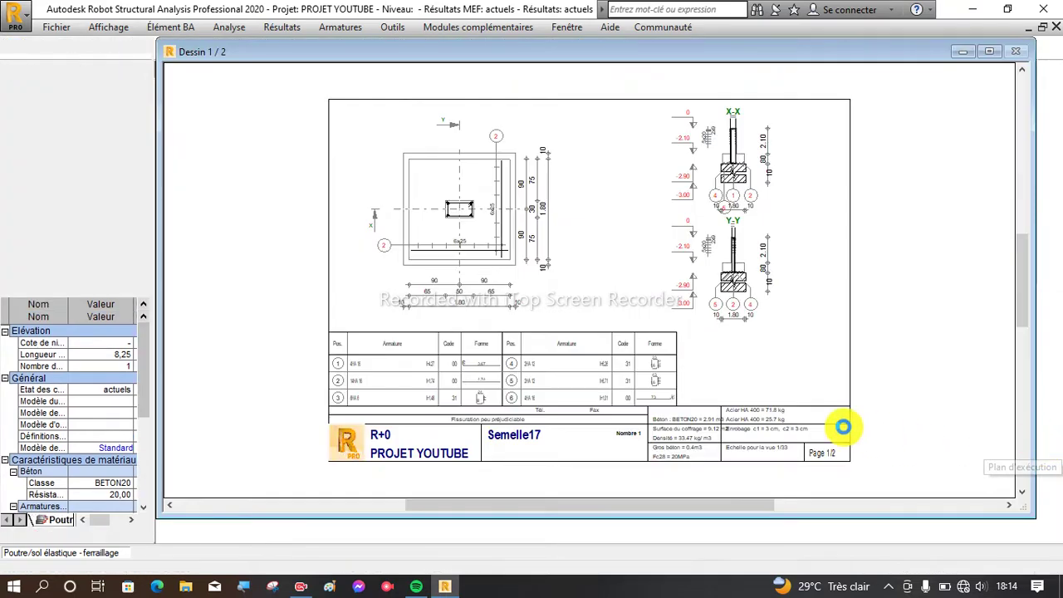
pyautogui.scroll(3, 439, 196)
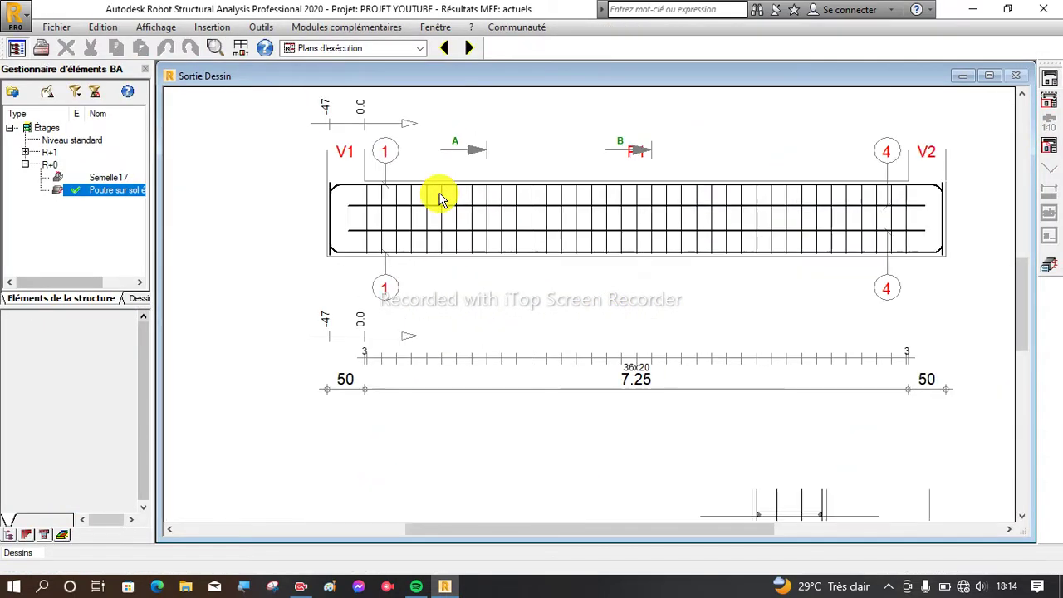
pyautogui.scroll(-3, 439, 207)
pyautogui.scroll(3, 440, 376)
pyautogui.scroll(2, 391, 313)
pyautogui.scroll(-3, 391, 316)
pyautogui.scroll(-3, 424, 307)
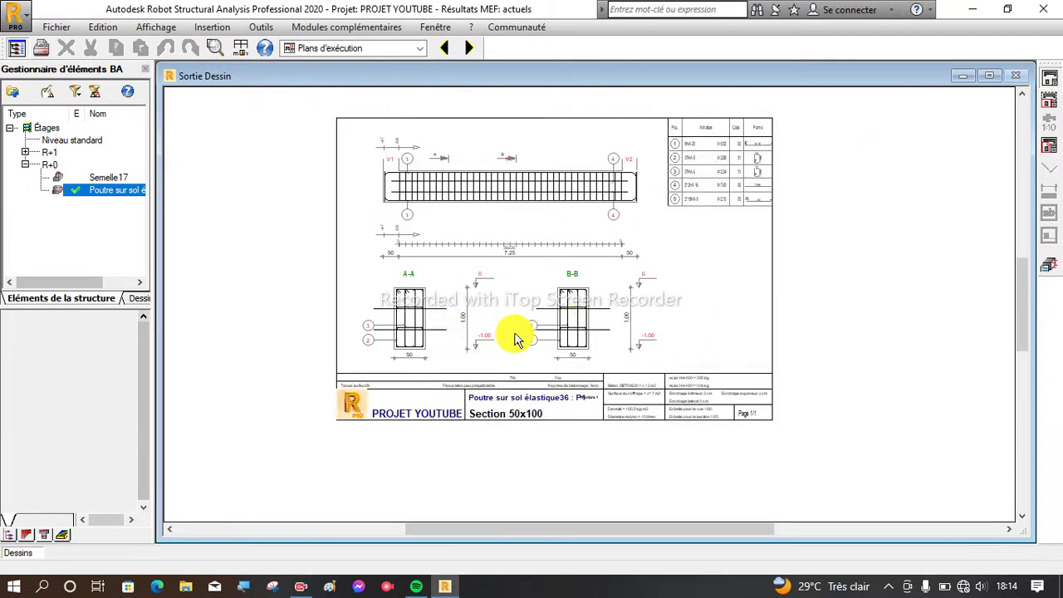
# Step: Examine cross-sections A-A and B-B on the execution drawing, checking the bars, stirrups and section dimensions
pyautogui.scroll(4, 581, 311)
pyautogui.scroll(4, 552, 274)
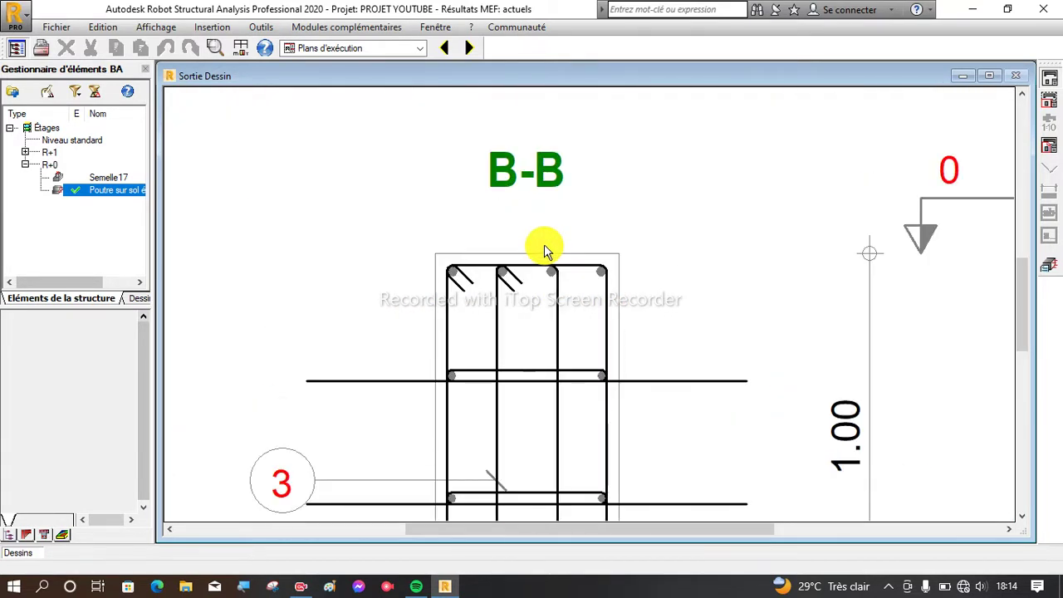
pyautogui.scroll(-3, 540, 249)
pyautogui.scroll(-2, 668, 328)
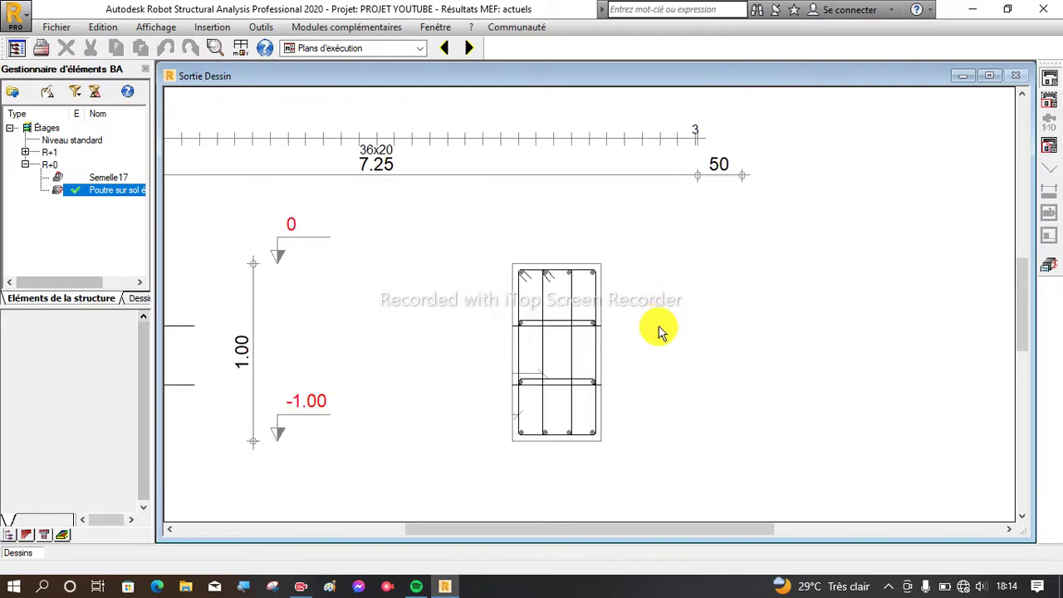
pyautogui.scroll(-2, 604, 407)
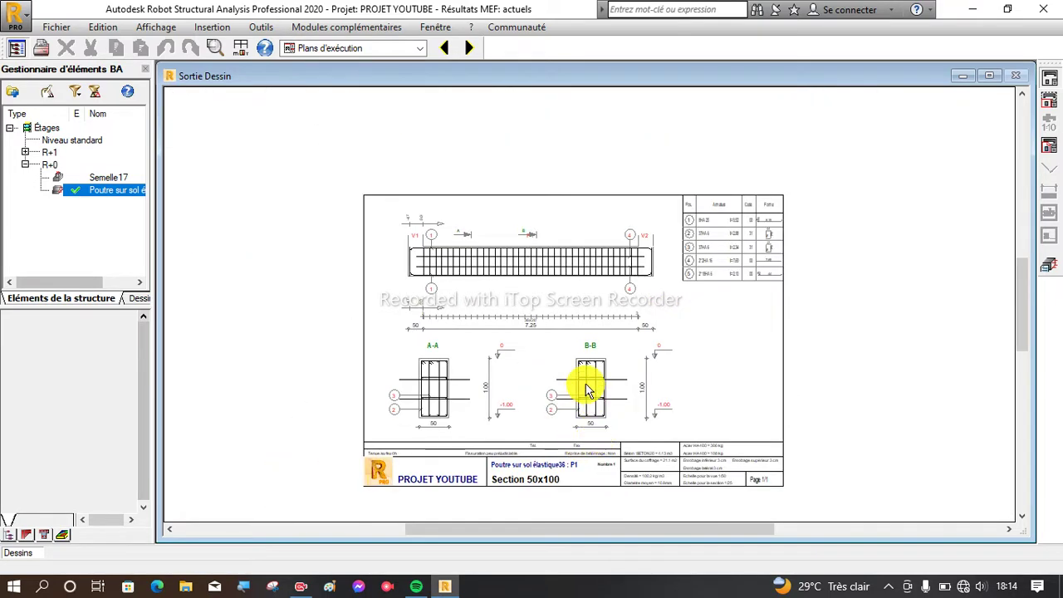
pyautogui.scroll(4, 586, 387)
pyautogui.scroll(-5, 590, 326)
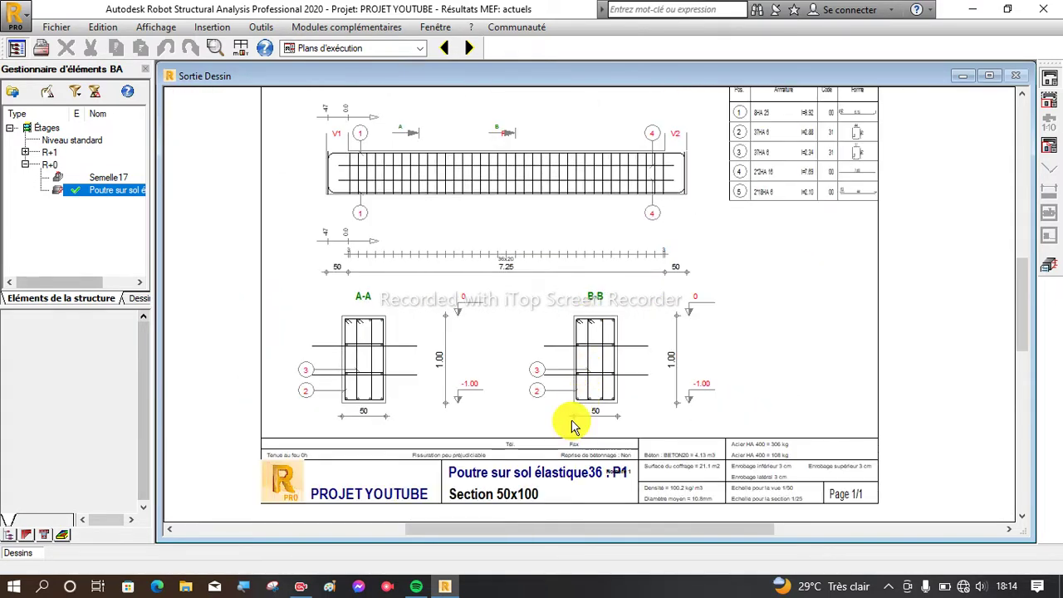
pyautogui.scroll(2, 591, 371)
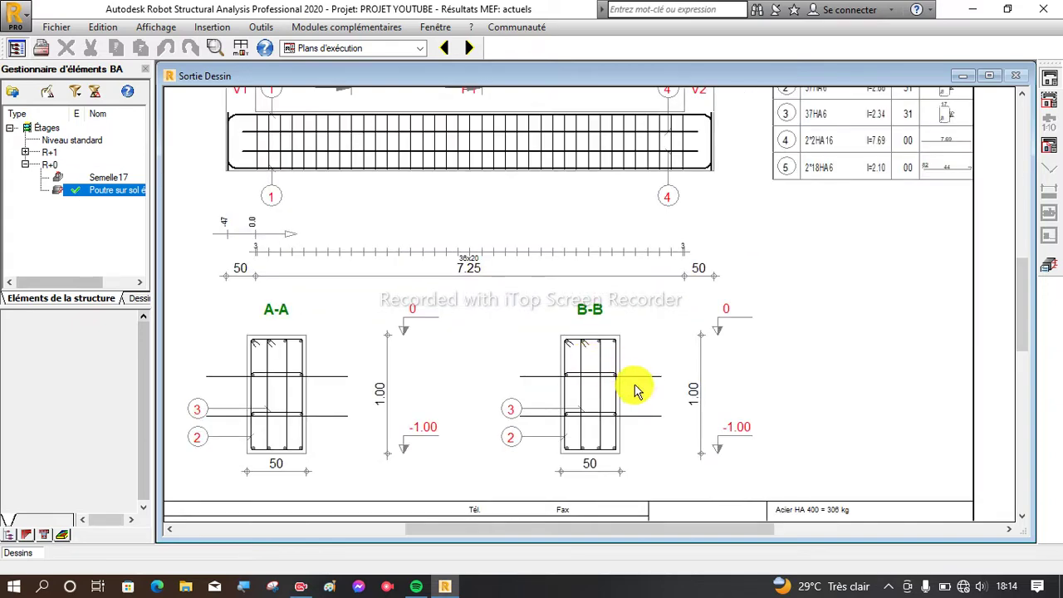
pyautogui.scroll(-2, 550, 342)
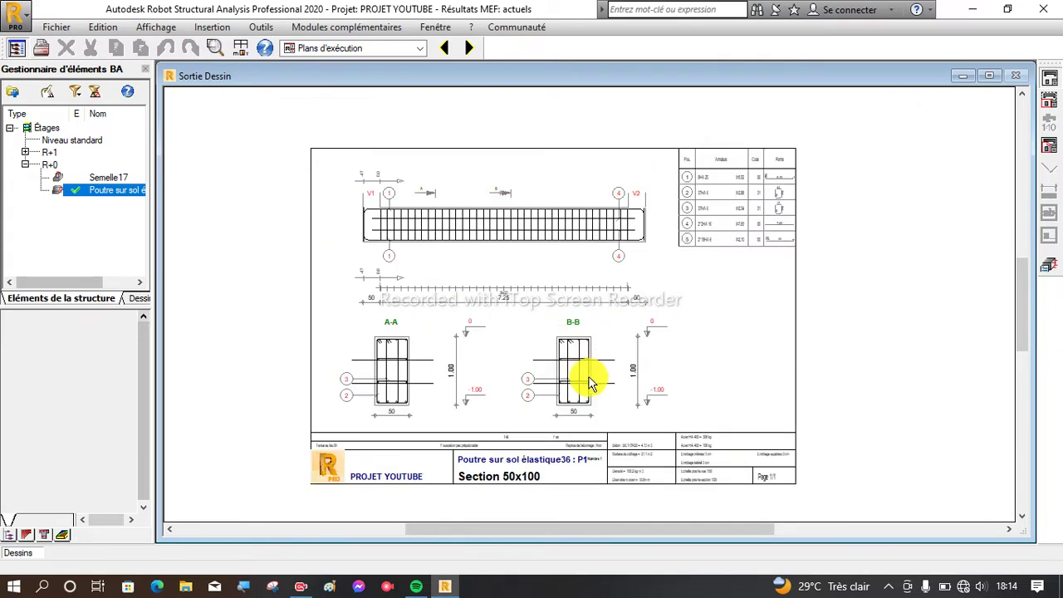
pyautogui.scroll(2, 585, 397)
pyautogui.scroll(1, 583, 397)
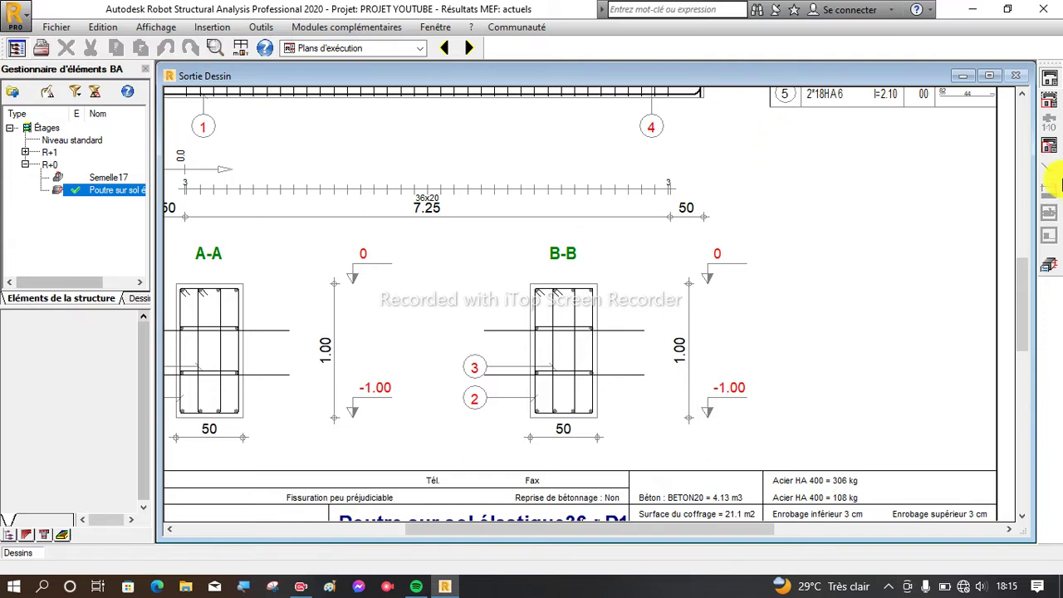
pyautogui.scroll(-3, 730, 334)
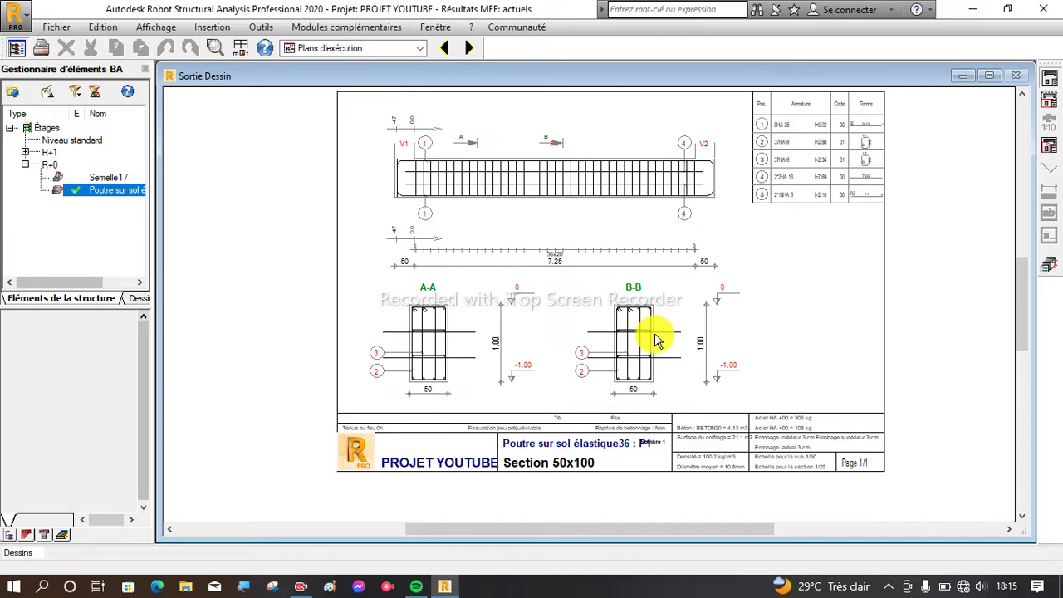
# Step: Examine the bar ends at support V1 and the steel, concrete and cover data in the drawing's title block
pyautogui.scroll(3, 636, 322)
pyautogui.scroll(-2, 636, 324)
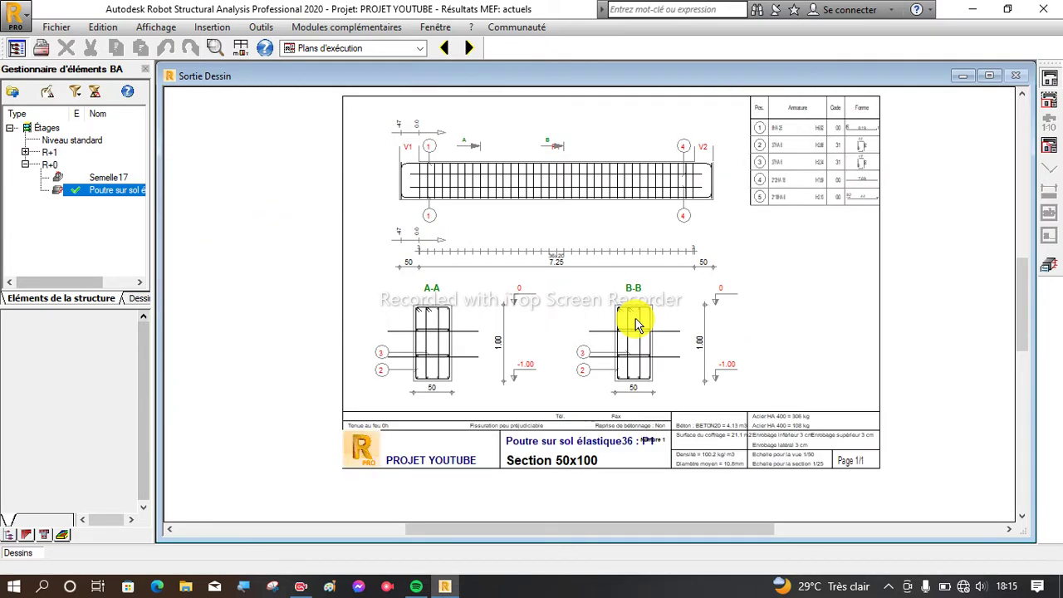
pyautogui.scroll(3, 379, 147)
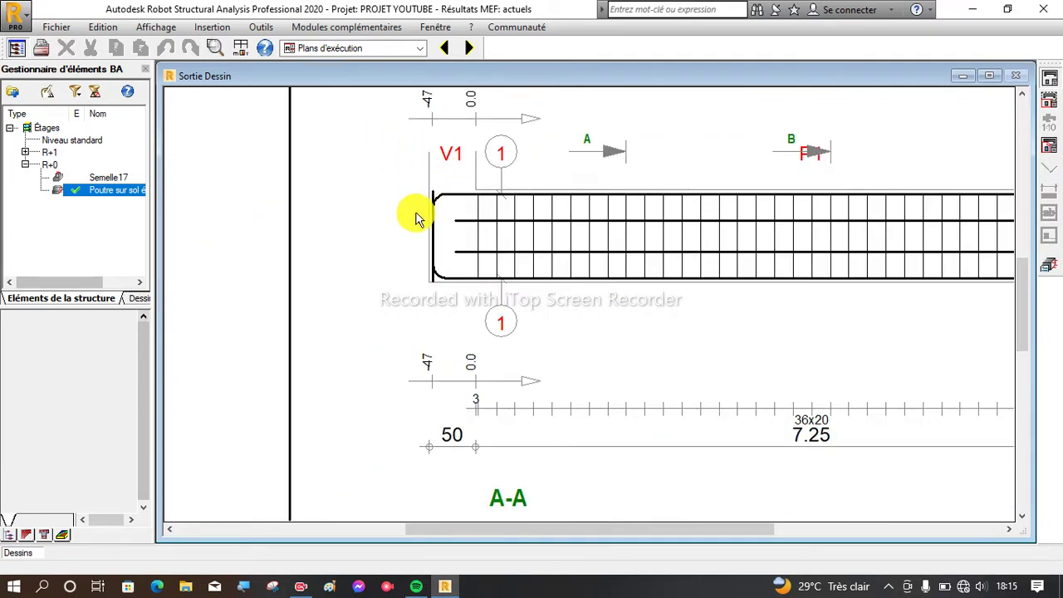
pyautogui.scroll(-3, 419, 218)
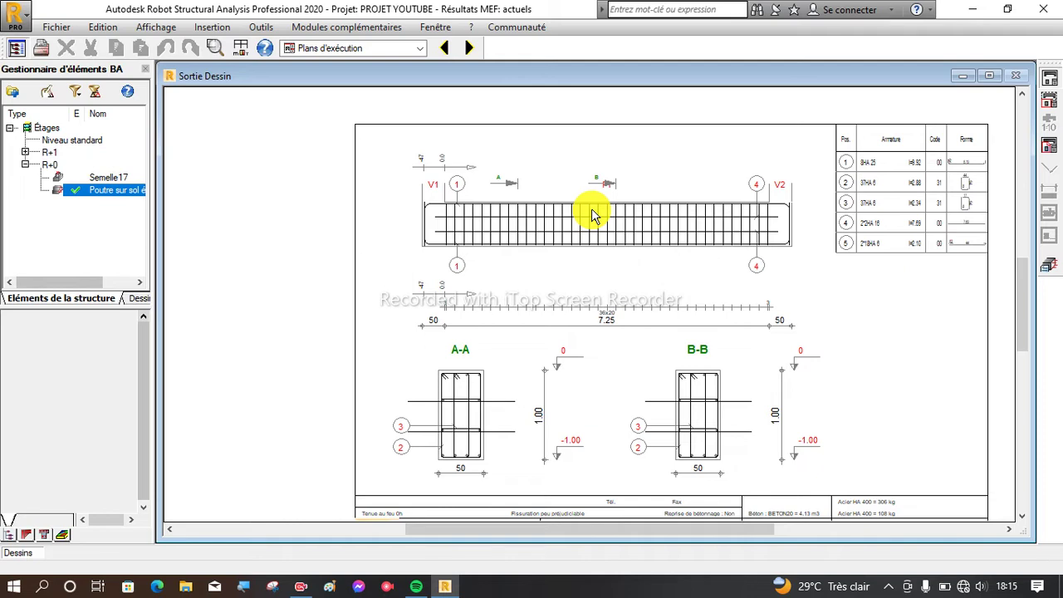
pyautogui.scroll(-2, 636, 277)
pyautogui.scroll(3, 840, 415)
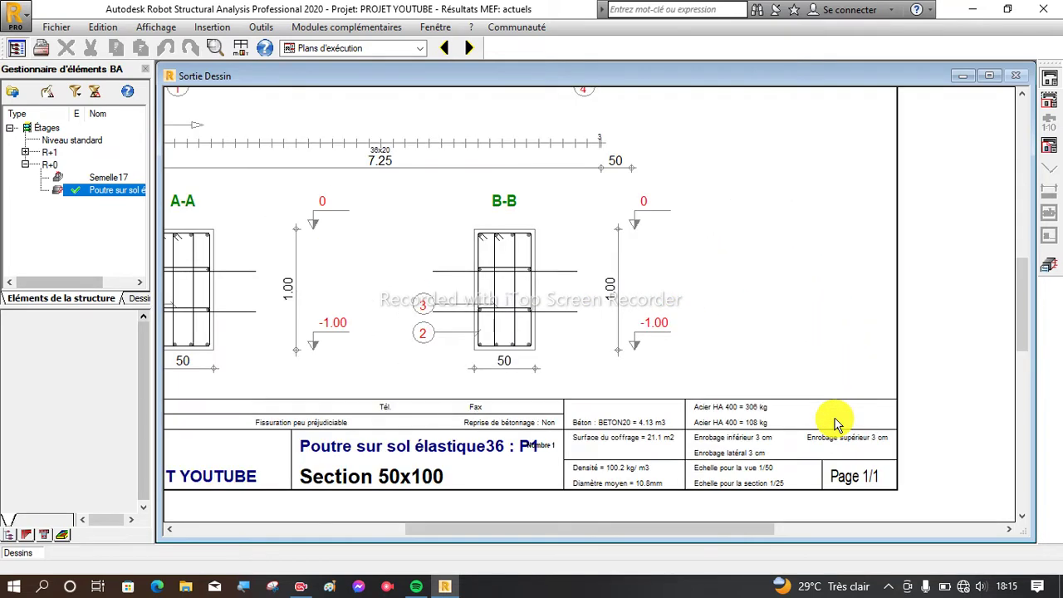
pyautogui.scroll(-1, 654, 420)
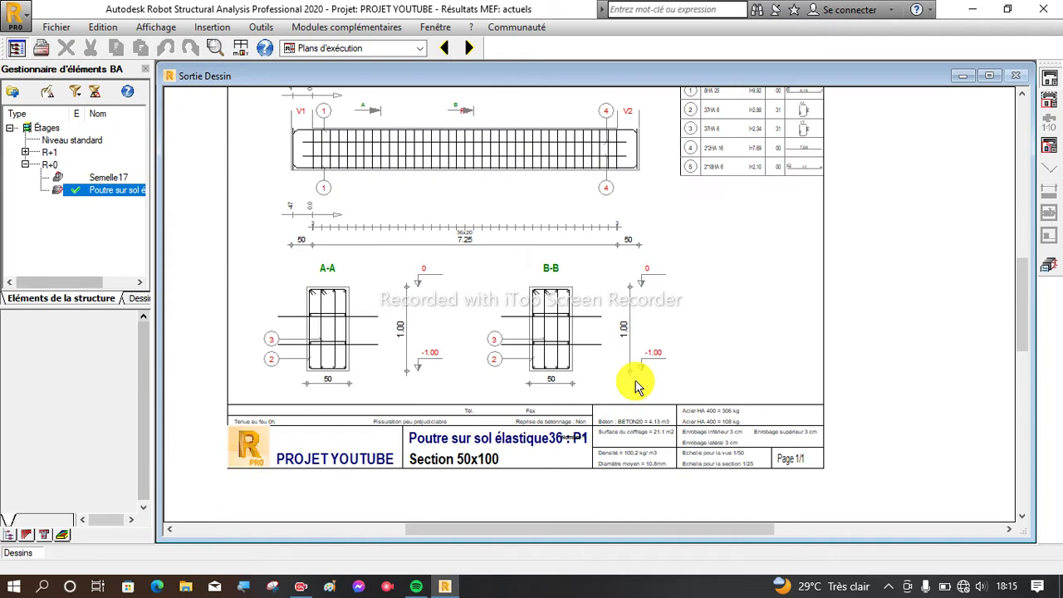